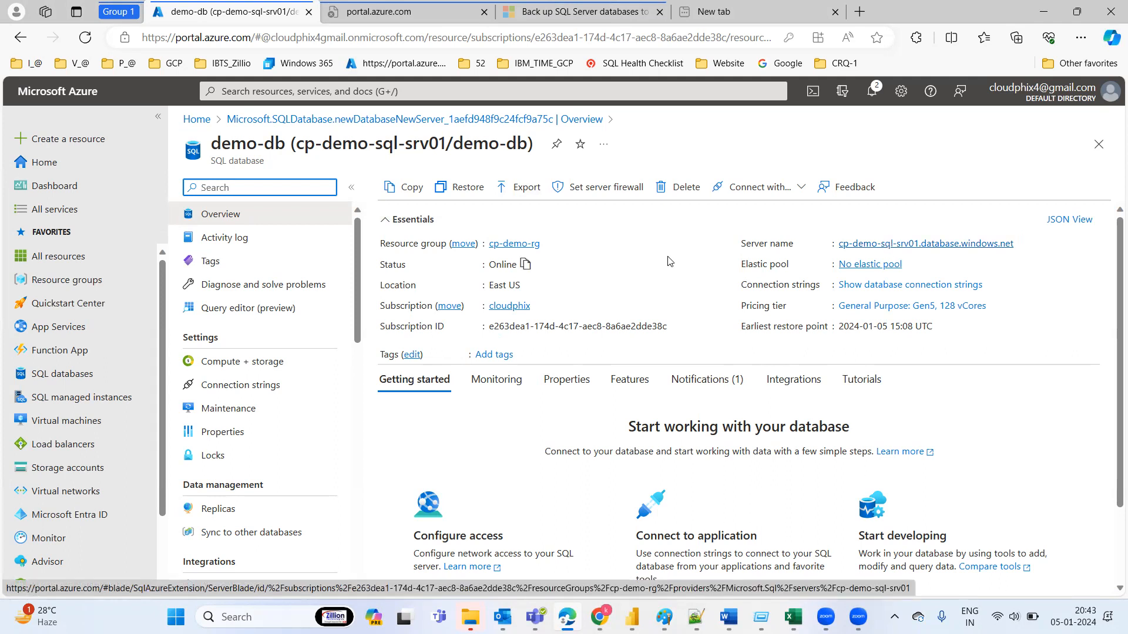
Scale the demo-db database to the Standard (Budget friendly) service tier with 10 DTUs and apply the change
{"action": "left_click", "coordinate": [241, 366]}
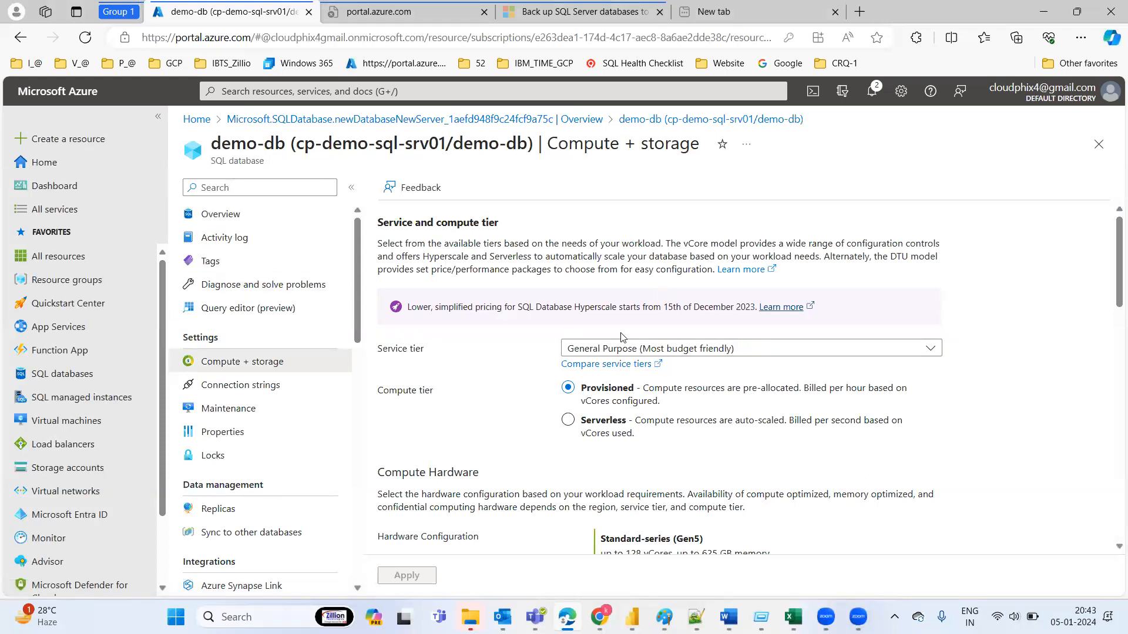
{"action": "left_click", "coordinate": [633, 352]}
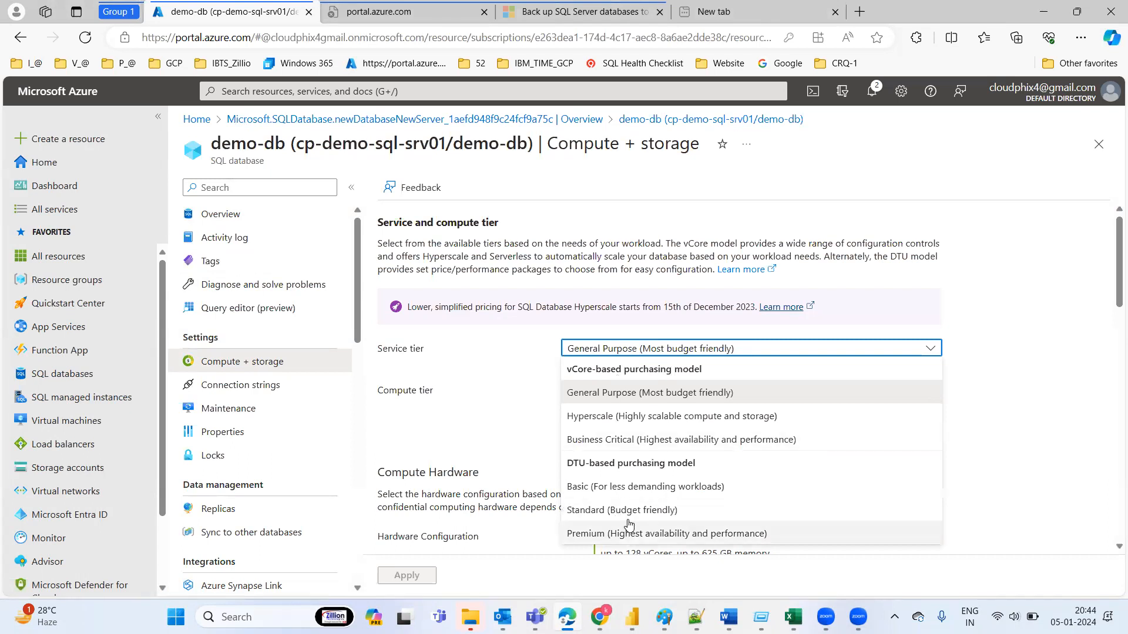
{"action": "left_click", "coordinate": [607, 487]}
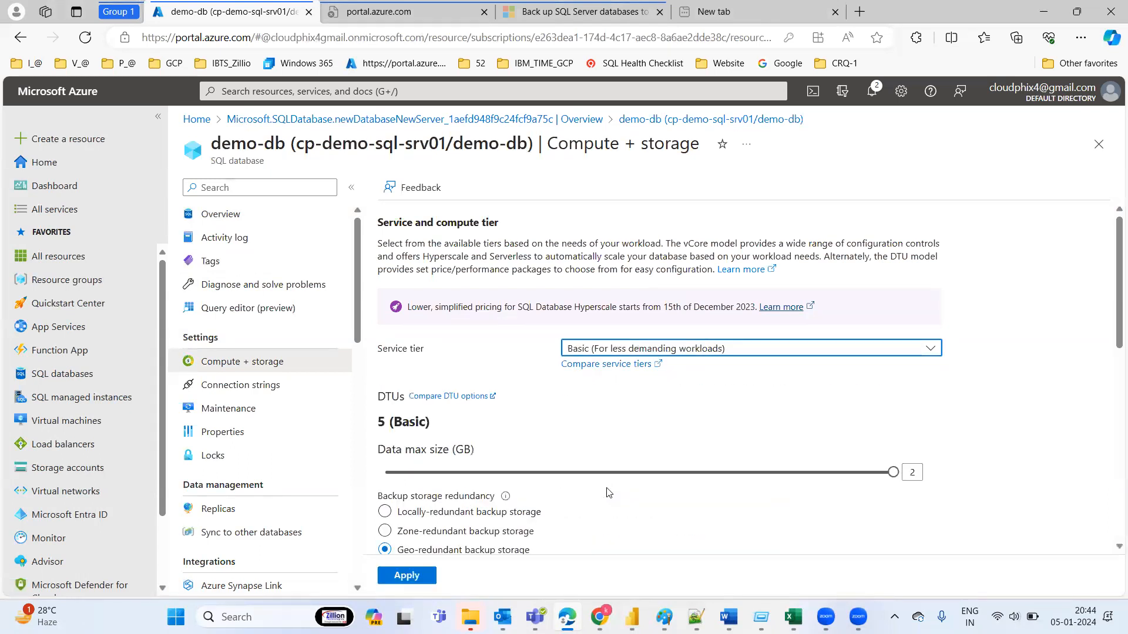
{"action": "left_click", "coordinate": [691, 349]}
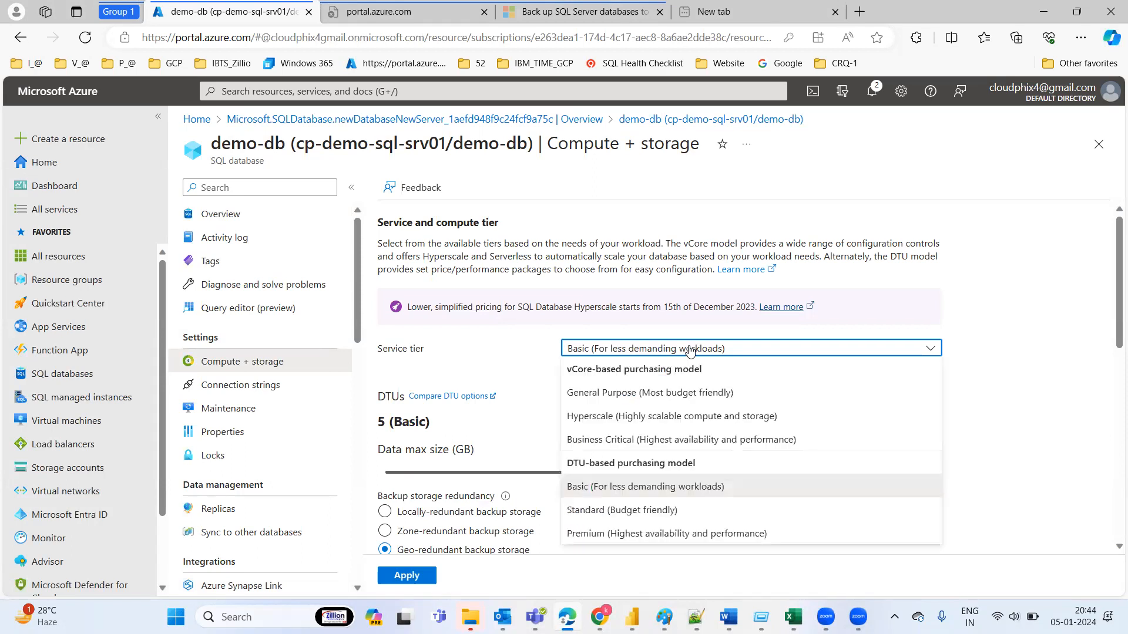
{"action": "left_click", "coordinate": [624, 510]}
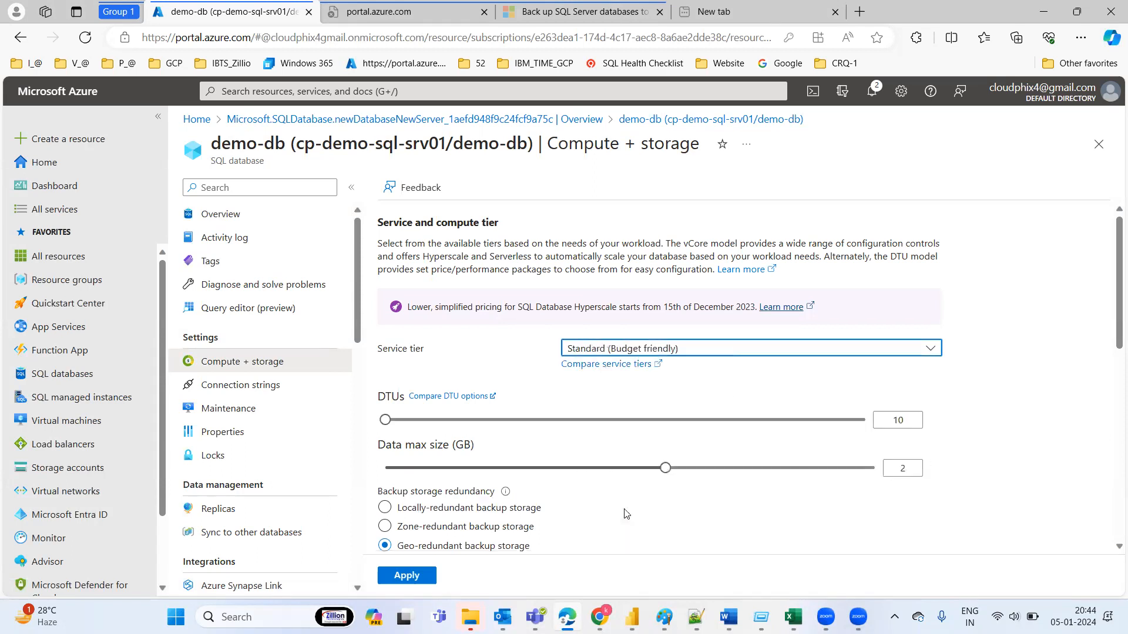
{"action": "left_click", "coordinate": [405, 578]}
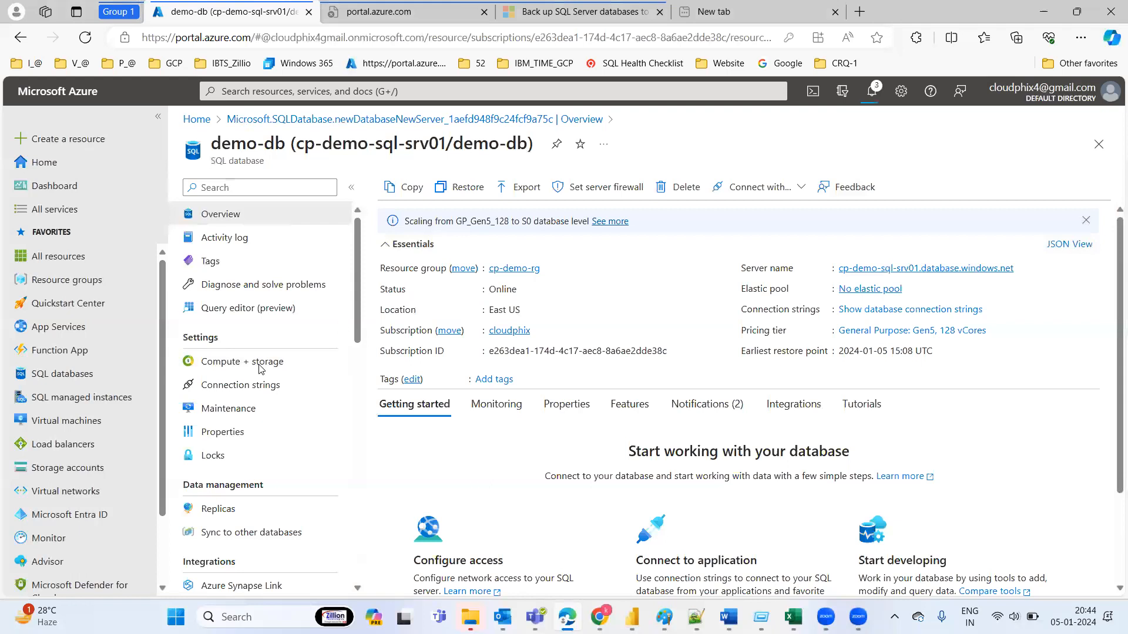
Review demo-db's connection strings for ADO.NET, JDBC, ODBC, PHP and Go, returning to the ADO.NET ones
{"action": "left_click", "coordinate": [226, 389]}
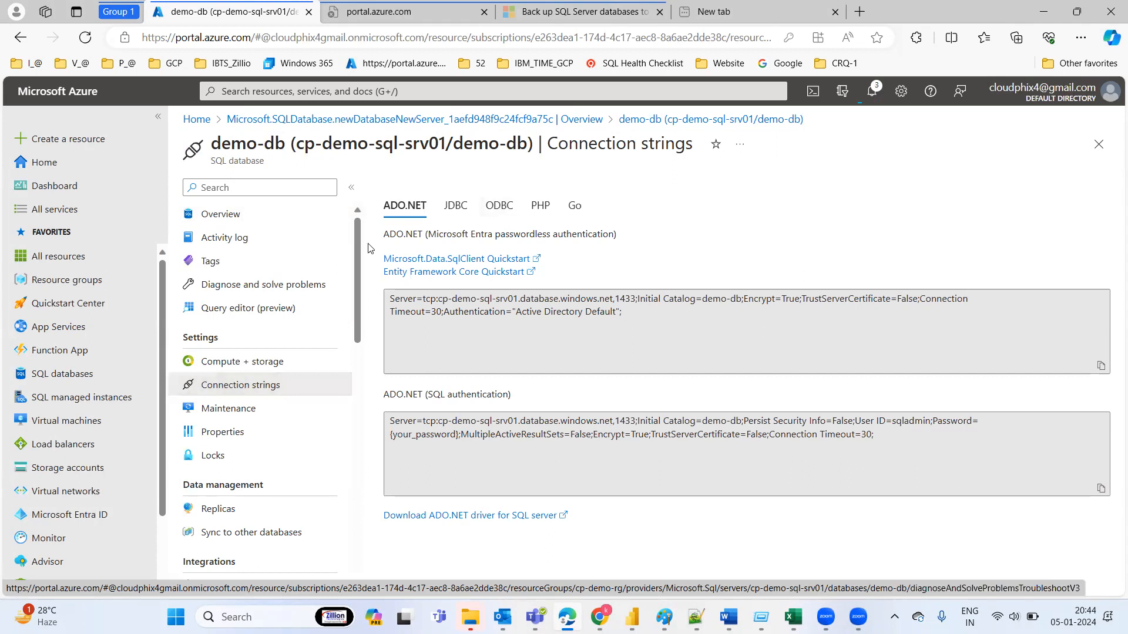
{"action": "left_click", "coordinate": [461, 207]}
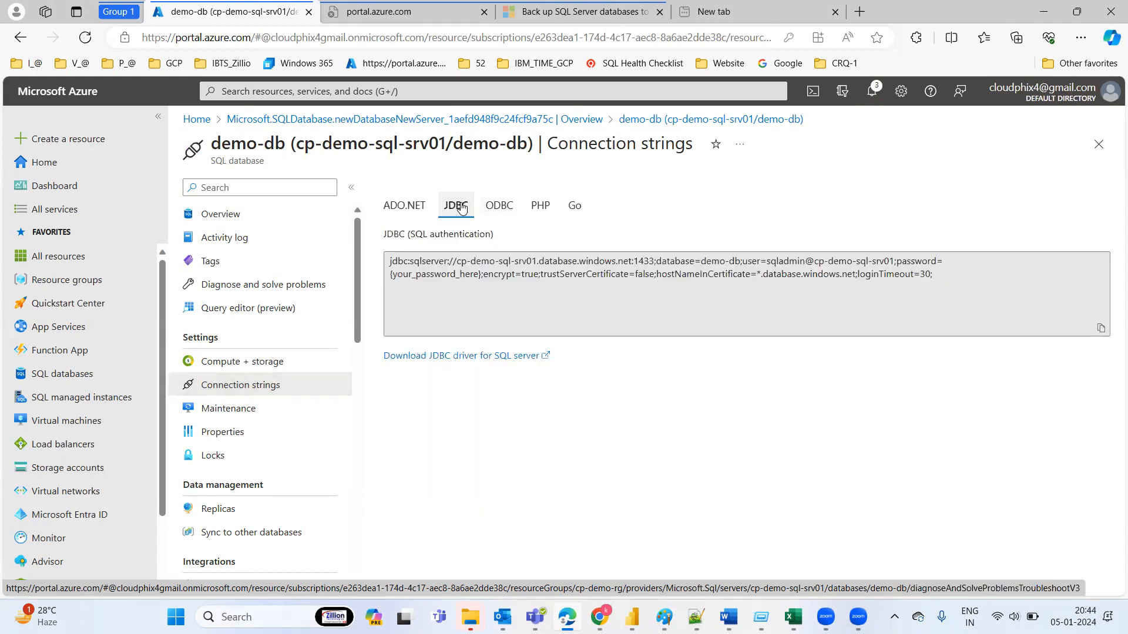
{"action": "left_click", "coordinate": [512, 205]}
{"action": "left_click", "coordinate": [541, 205]}
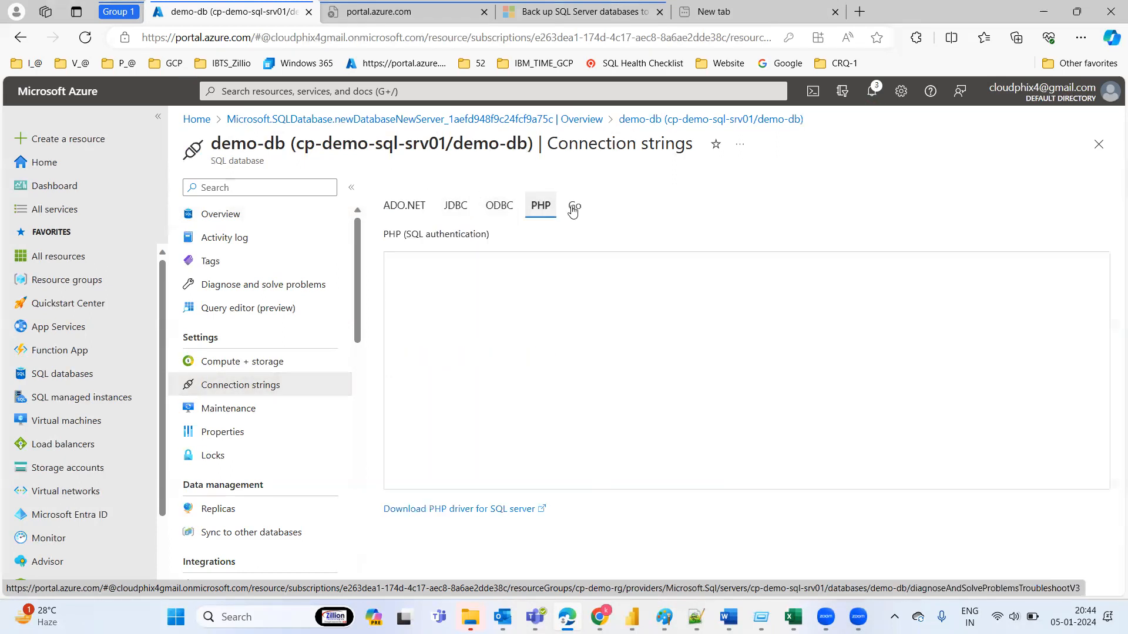
{"action": "left_click", "coordinate": [574, 209]}
{"action": "left_click", "coordinate": [412, 209]}
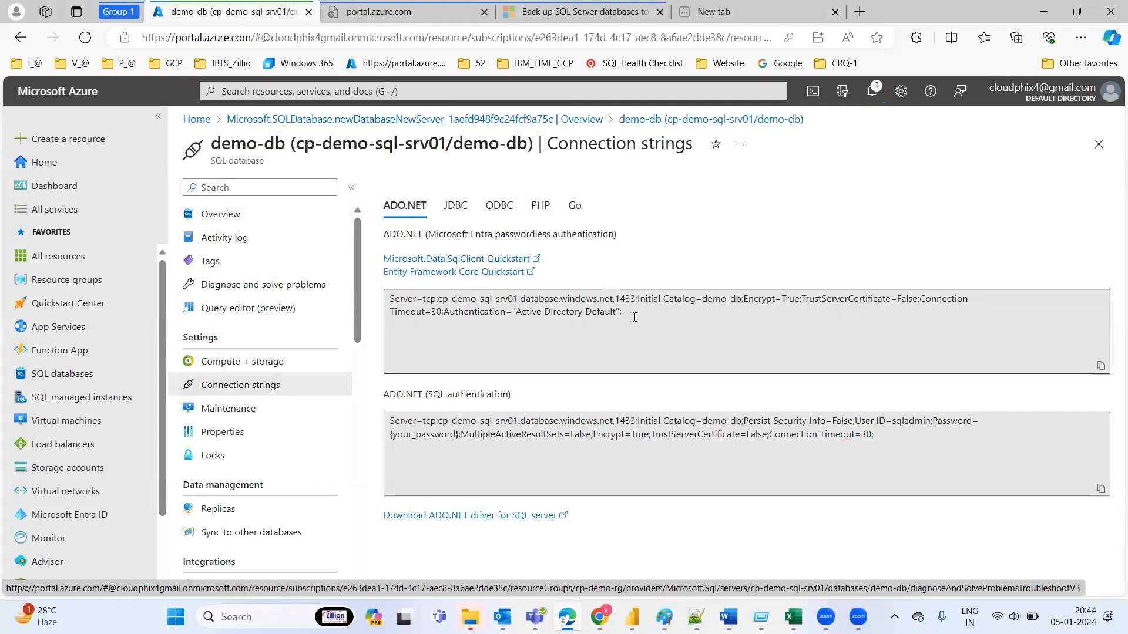
Examine the ADO.NET connection strings for Microsoft Entra passwordless authentication and for SQL authentication
{"action": "left_click", "coordinate": [635, 314]}
{"action": "left_click", "coordinate": [400, 310]}
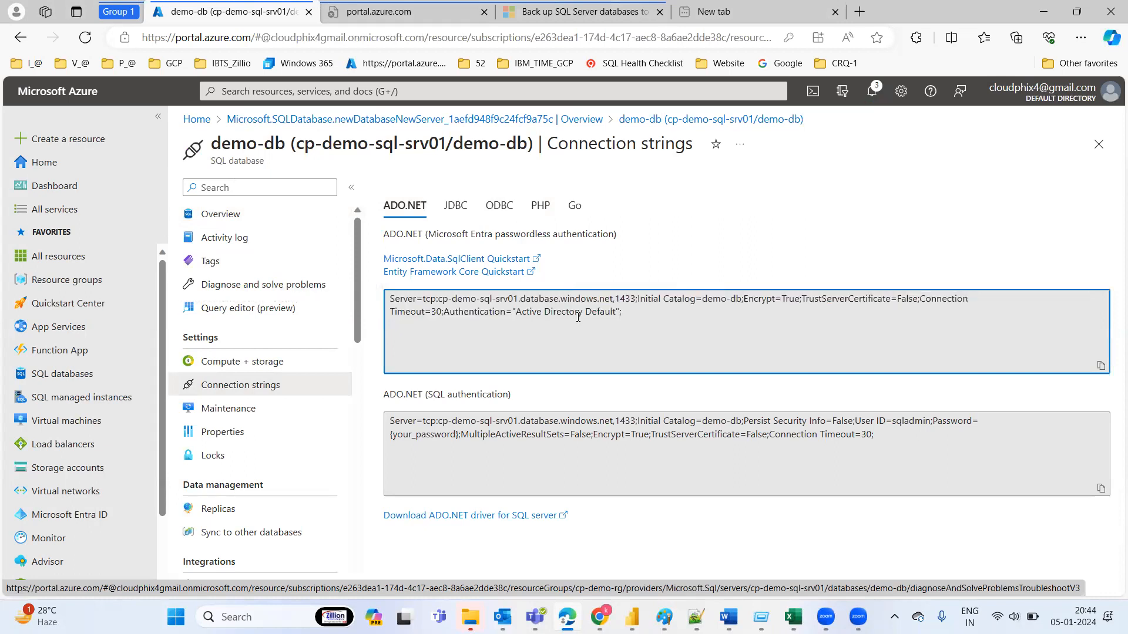
{"action": "left_click_drag", "start_coordinate": [622, 315], "coordinate": [364, 303]}
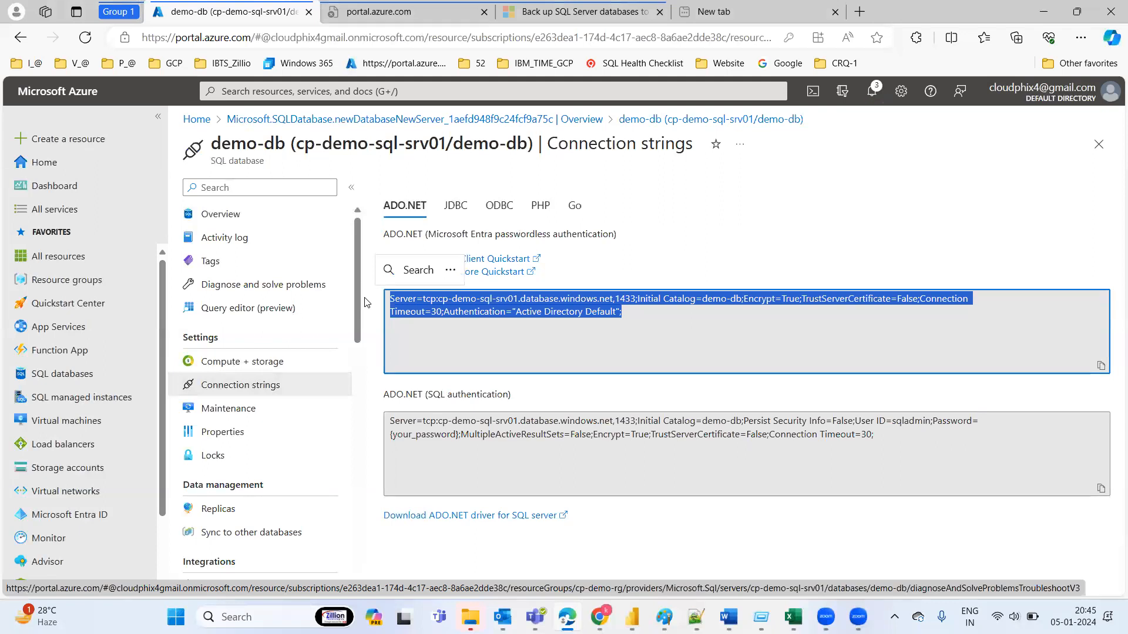
{"action": "left_click", "coordinate": [709, 338]}
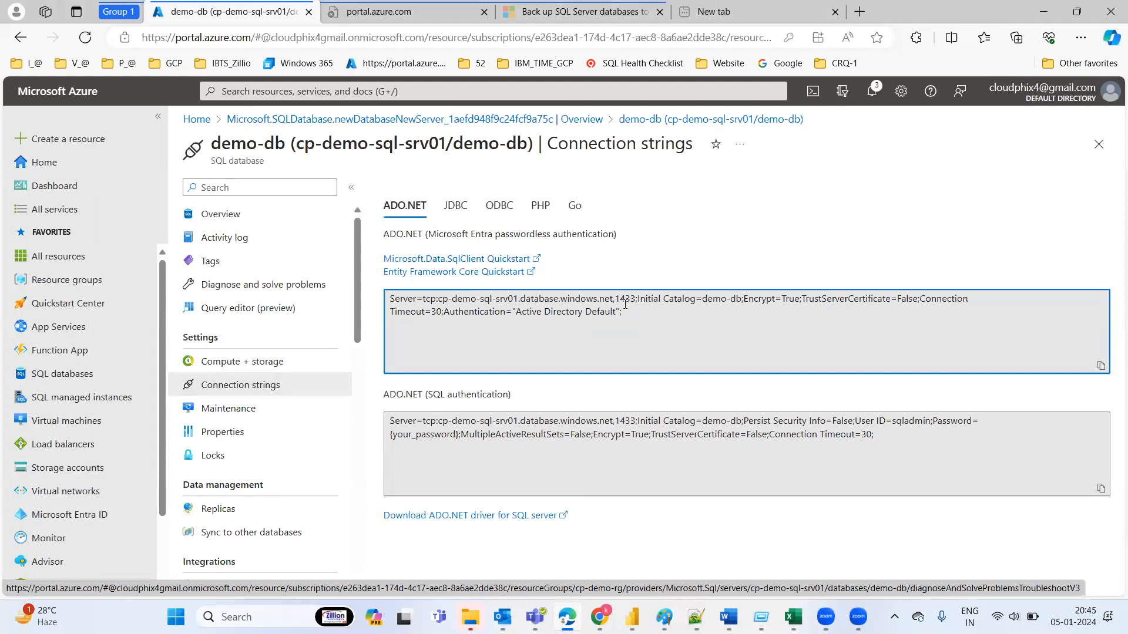
{"action": "left_click_drag", "start_coordinate": [624, 306], "coordinate": [377, 301]}
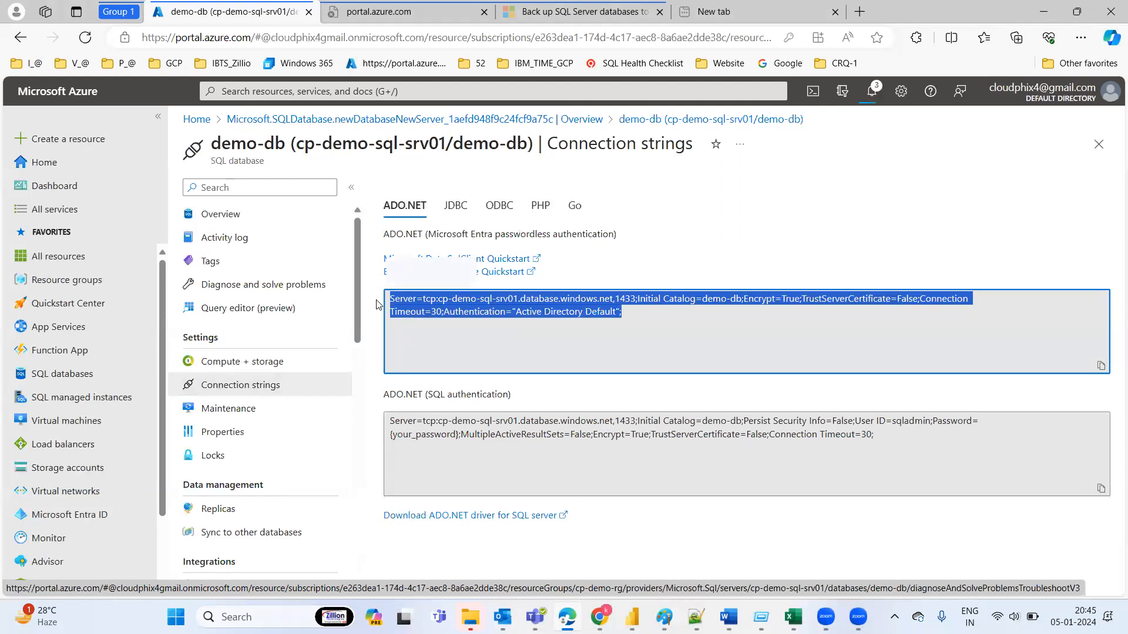
{"action": "left_click", "coordinate": [641, 323]}
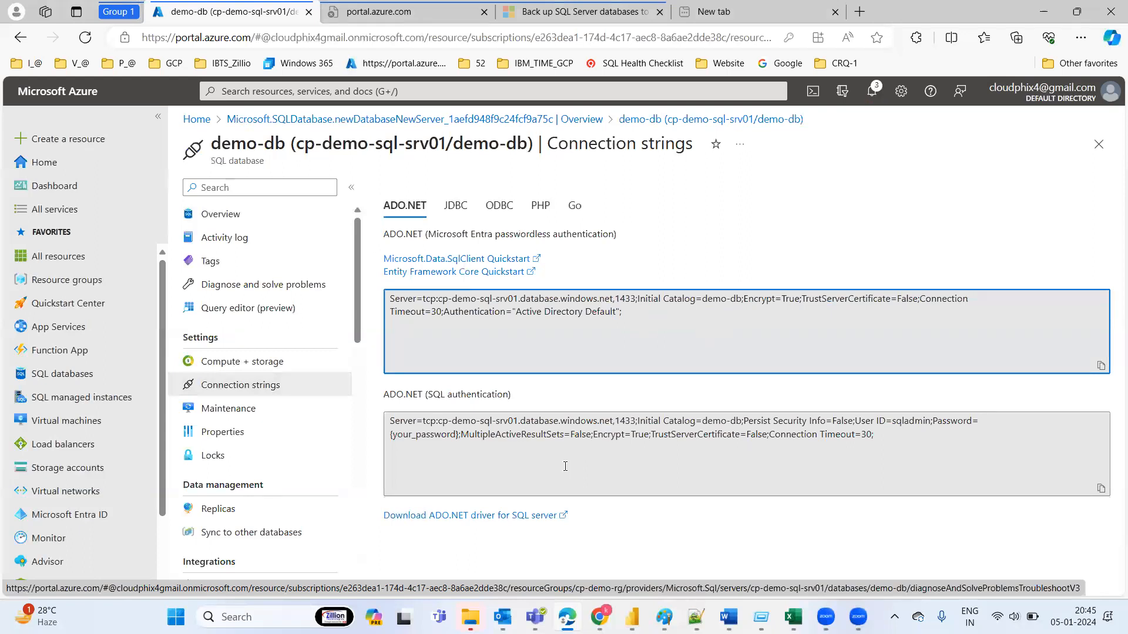
{"action": "left_click", "coordinate": [456, 436]}
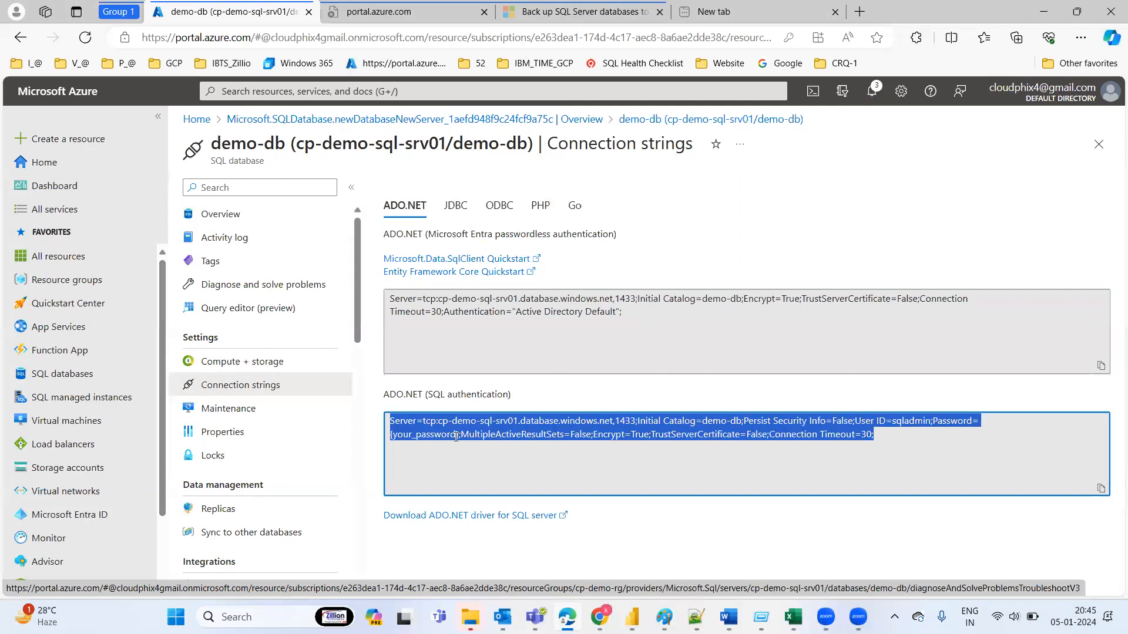
{"action": "left_click", "coordinate": [404, 442]}
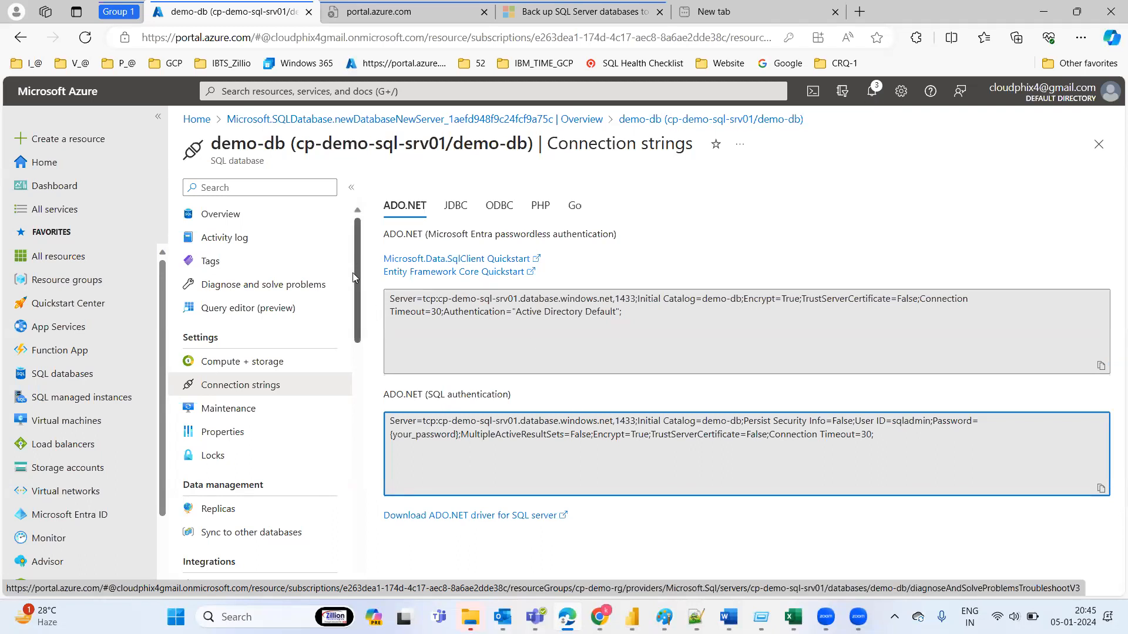
Open demo-db's Maintenance settings, try the maintenance window choices and read the description of the maintenance window
{"action": "scroll", "coordinate": [353, 272], "scroll_direction": "down", "scroll_amount": 2}
{"action": "left_click", "coordinate": [229, 276]}
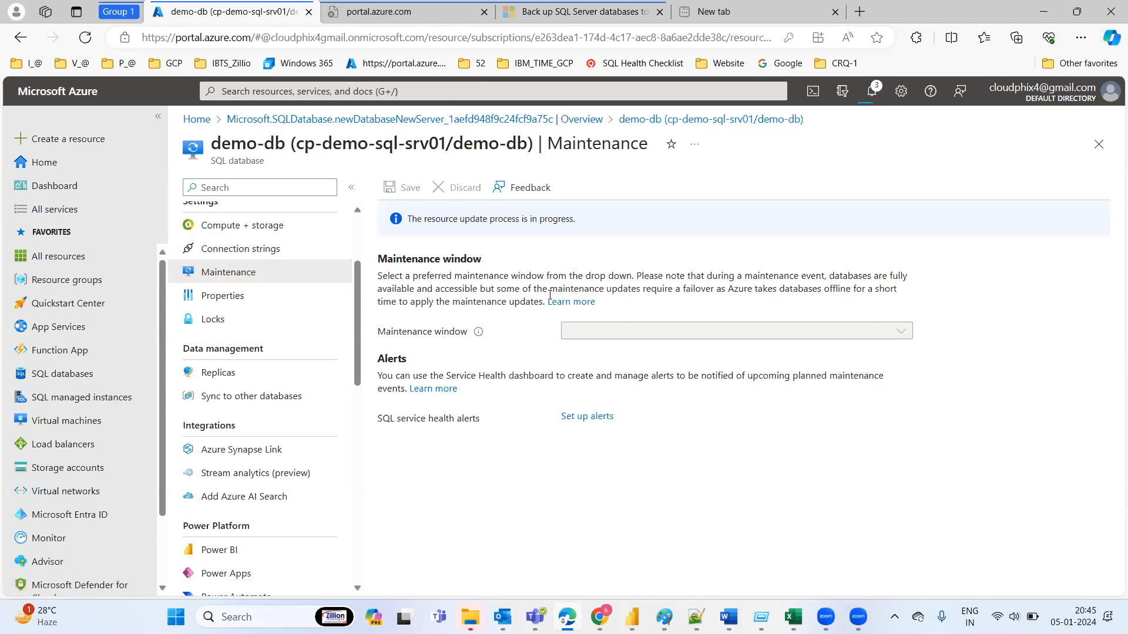
{"action": "left_click", "coordinate": [698, 335]}
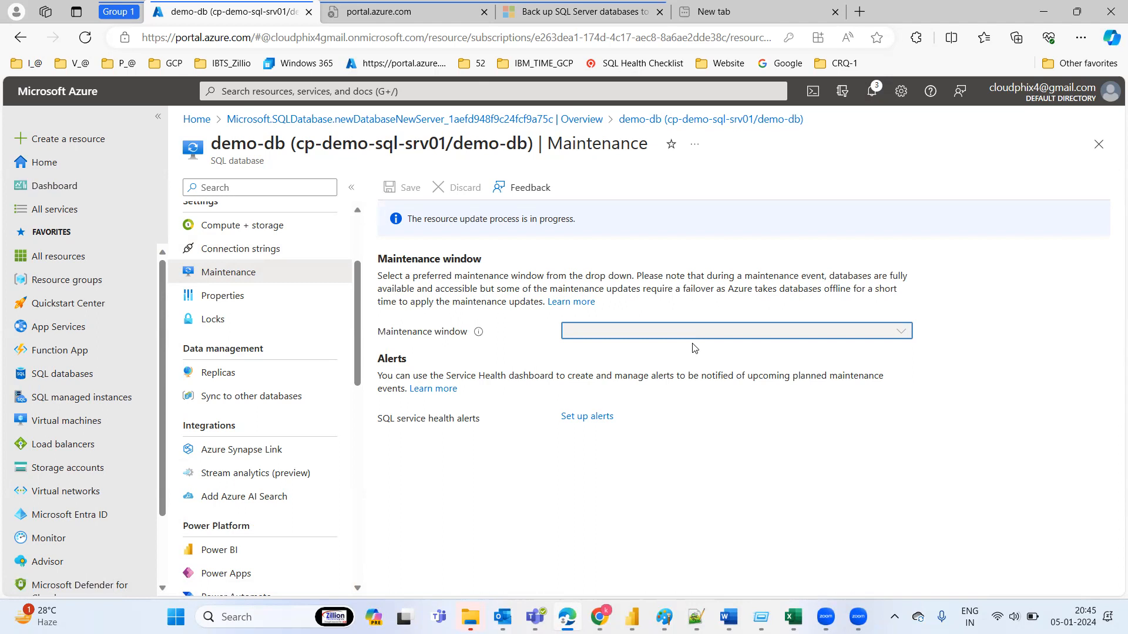
{"action": "left_click_drag", "start_coordinate": [624, 312], "coordinate": [373, 274]}
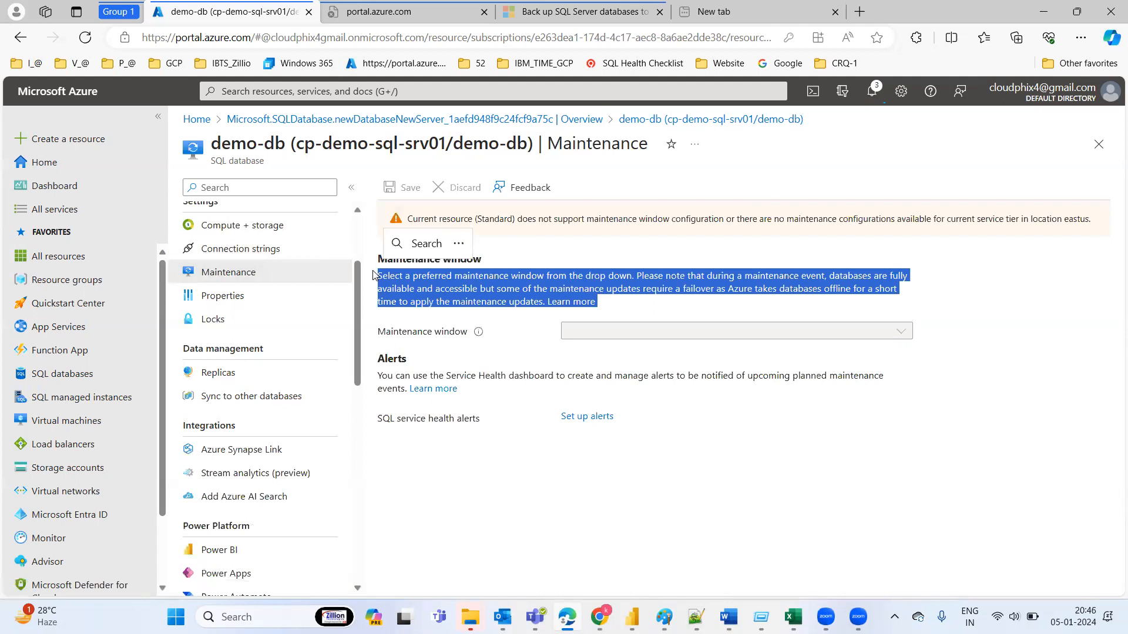
{"action": "left_click", "coordinate": [551, 246]}
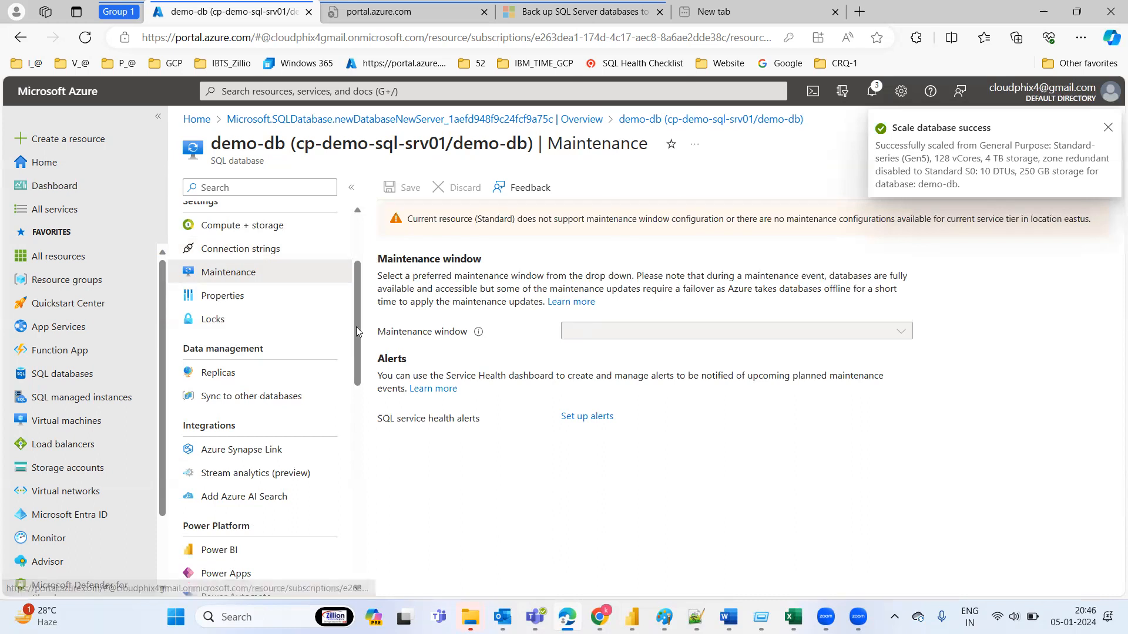
Check the pricing tier in demo-db's overview
{"action": "scroll", "coordinate": [354, 323], "scroll_direction": "up", "scroll_amount": 3}
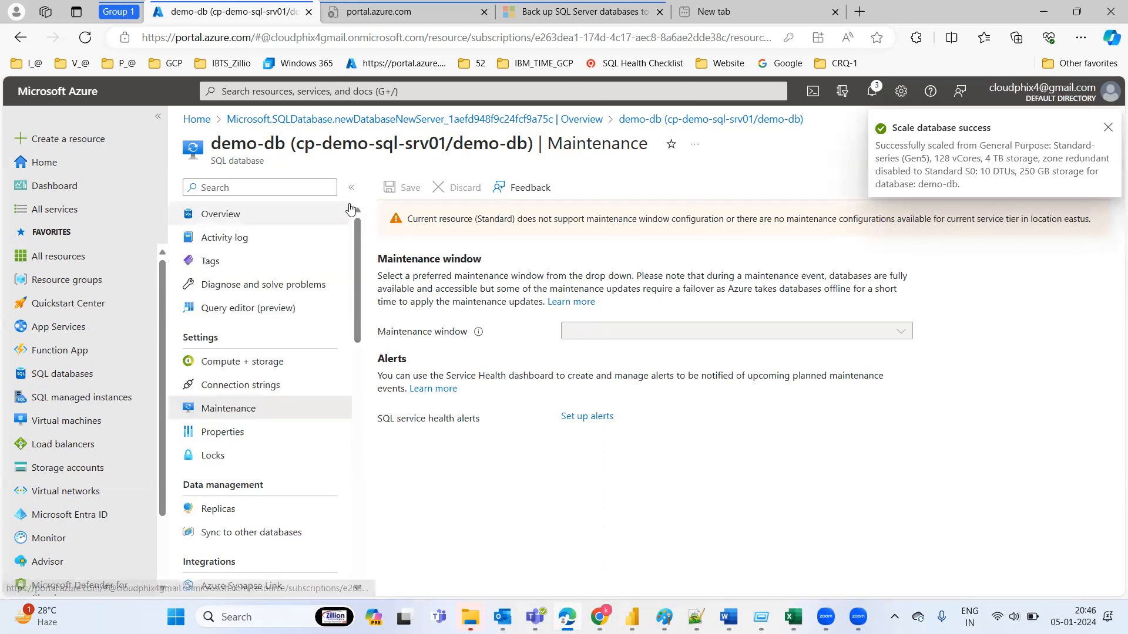
{"action": "left_click", "coordinate": [224, 223]}
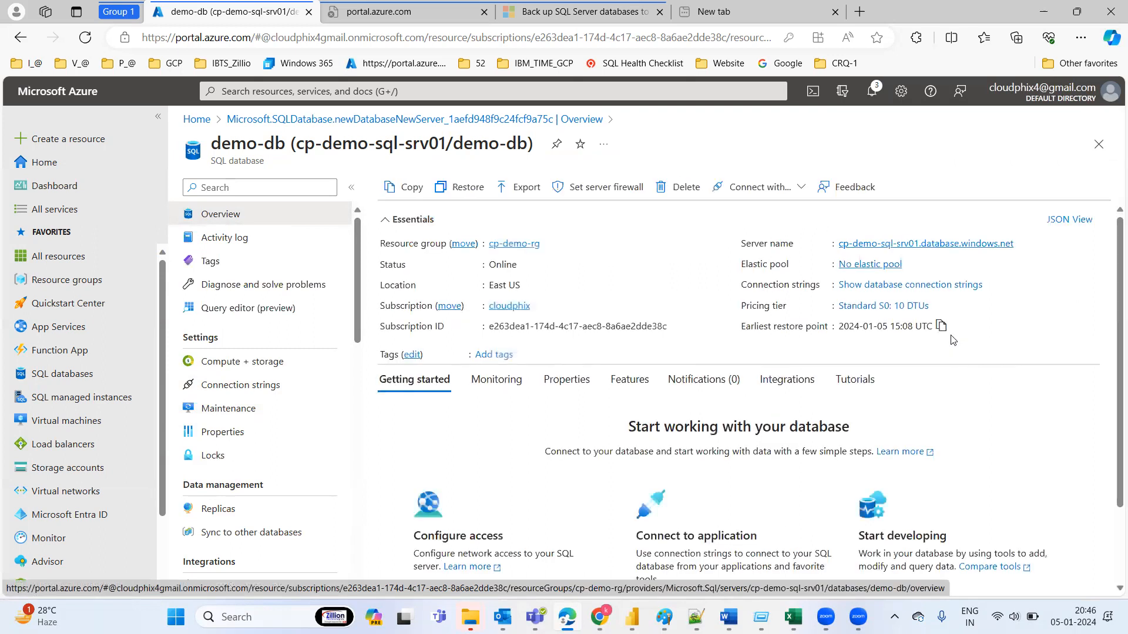
{"action": "left_click_drag", "start_coordinate": [835, 306], "coordinate": [968, 306]}
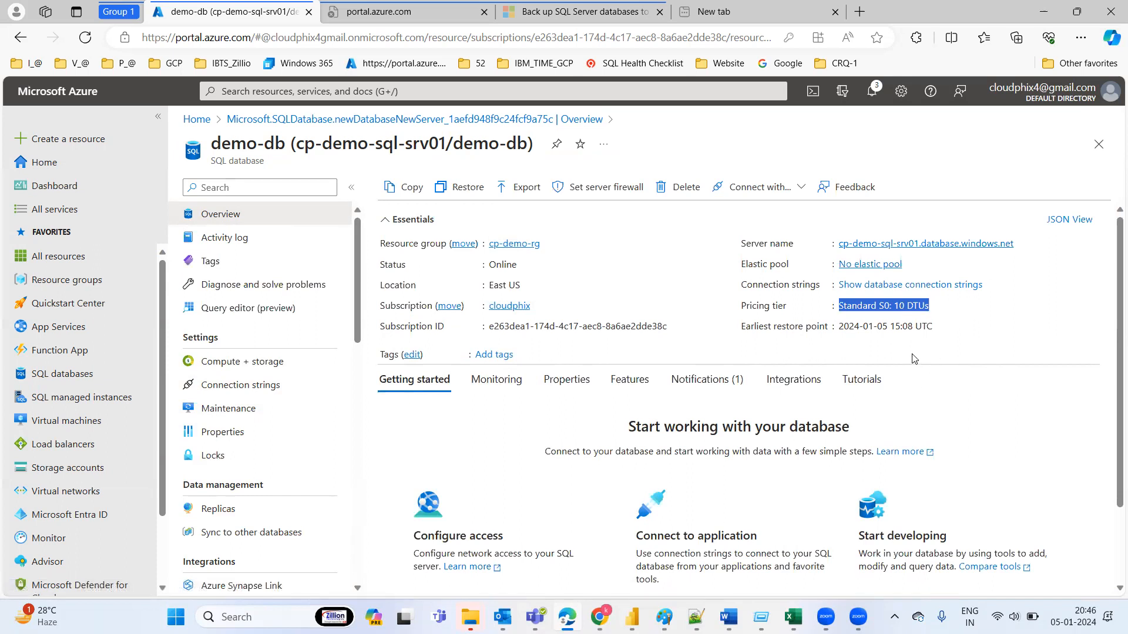
Return to demo-db's Maintenance settings and read the note on database availability and failover during maintenance events
{"action": "left_click", "coordinate": [235, 414]}
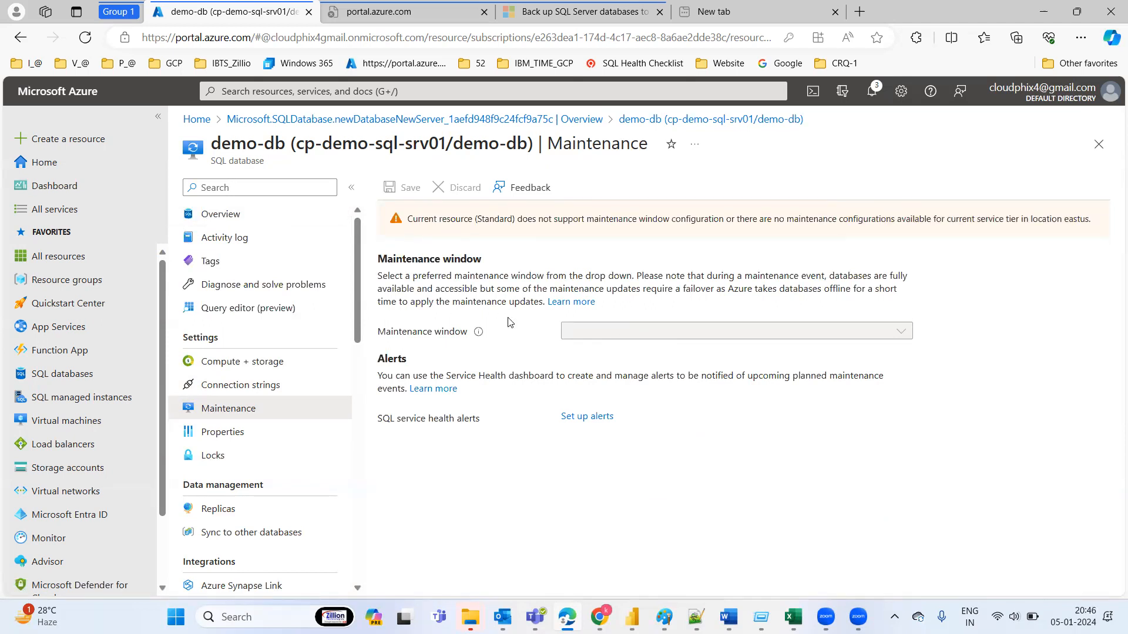
{"action": "left_click_drag", "start_coordinate": [410, 282], "coordinate": [688, 276]}
{"action": "left_click", "coordinate": [742, 275]}
{"action": "left_click_drag", "start_coordinate": [763, 288], "coordinate": [815, 275]}
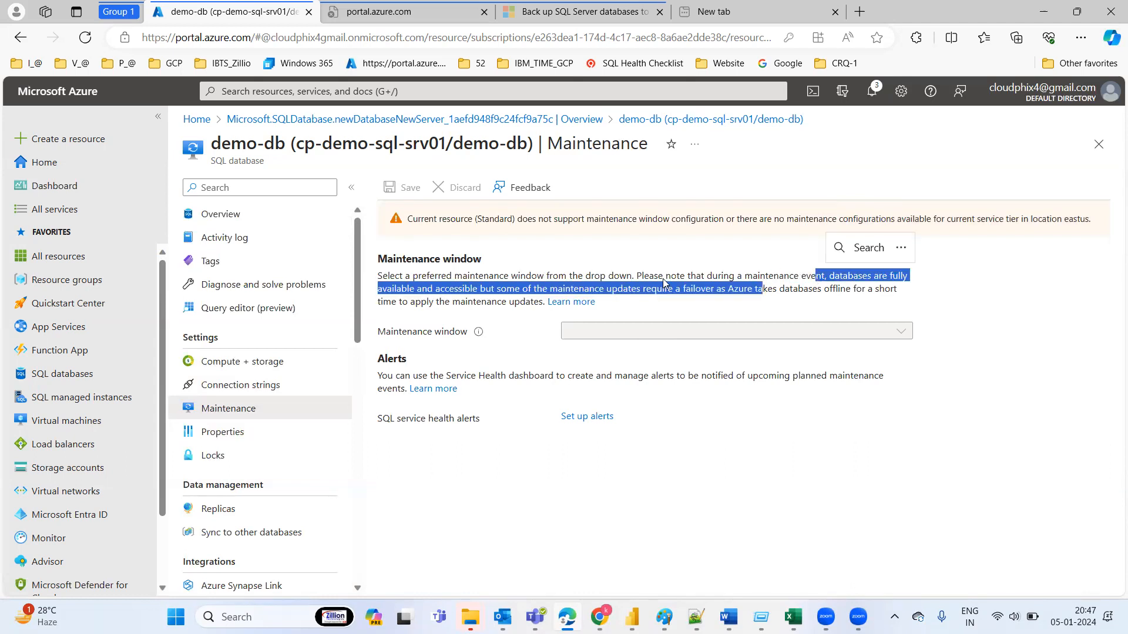
{"action": "left_click", "coordinate": [463, 292]}
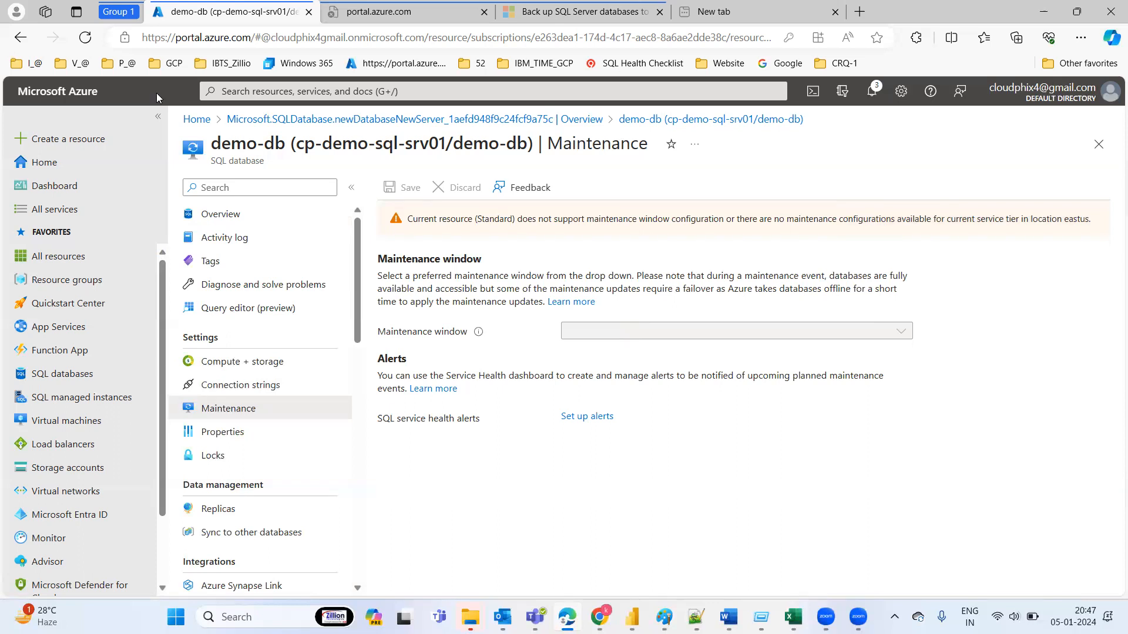
Reload the portal page, close the database view and reopen demo-db from the recent resources on the home page
{"action": "left_click", "coordinate": [83, 39]}
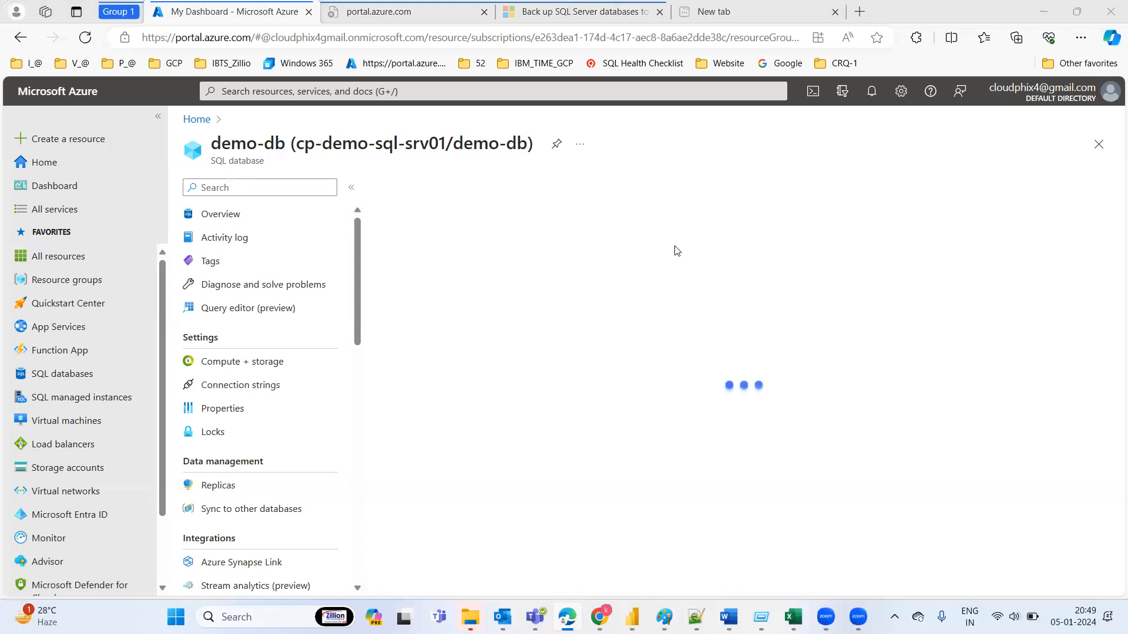
{"action": "left_click", "coordinate": [1097, 147]}
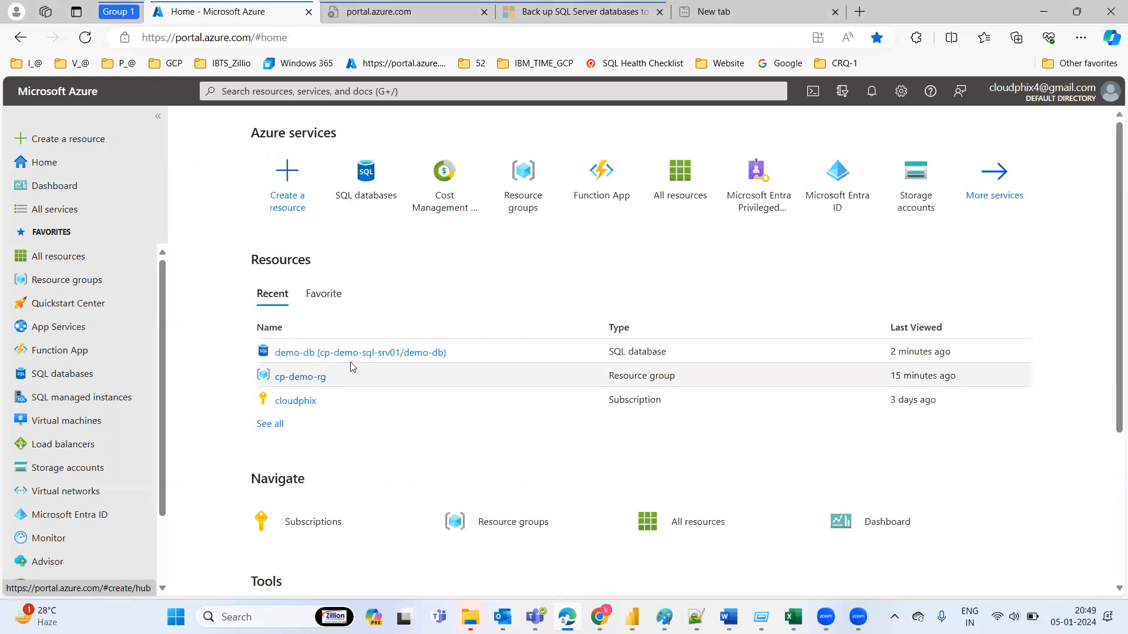
{"action": "left_click", "coordinate": [311, 355]}
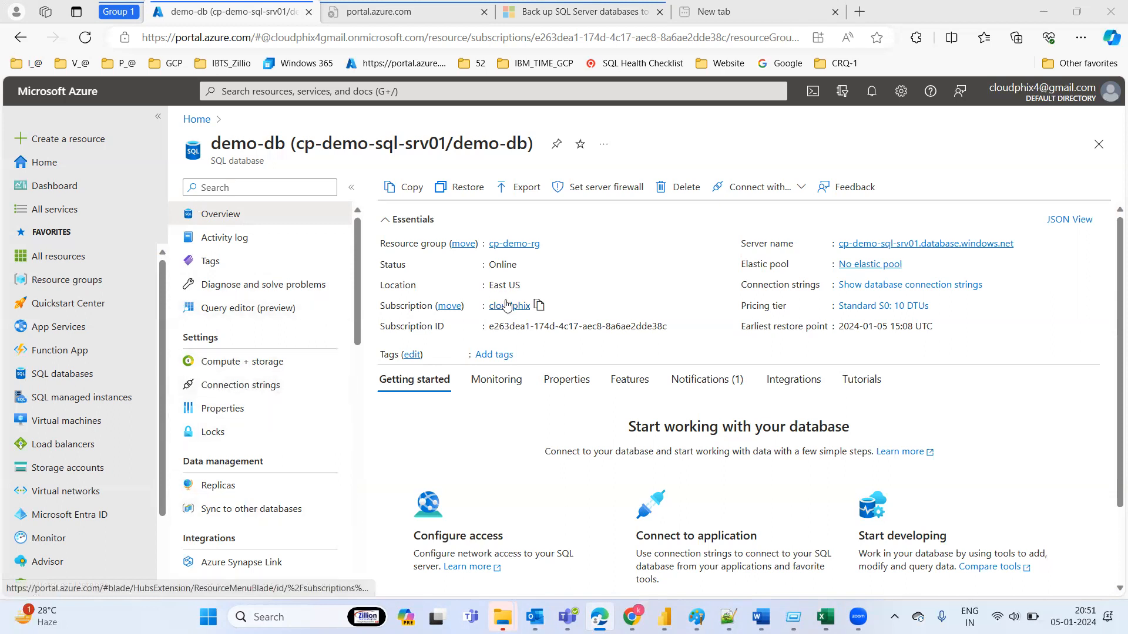
Look at the overview of demo-db's server cp-demo-sql-srv01, then return to the database overview
{"action": "left_click_drag", "start_coordinate": [355, 259], "coordinate": [352, 235]}
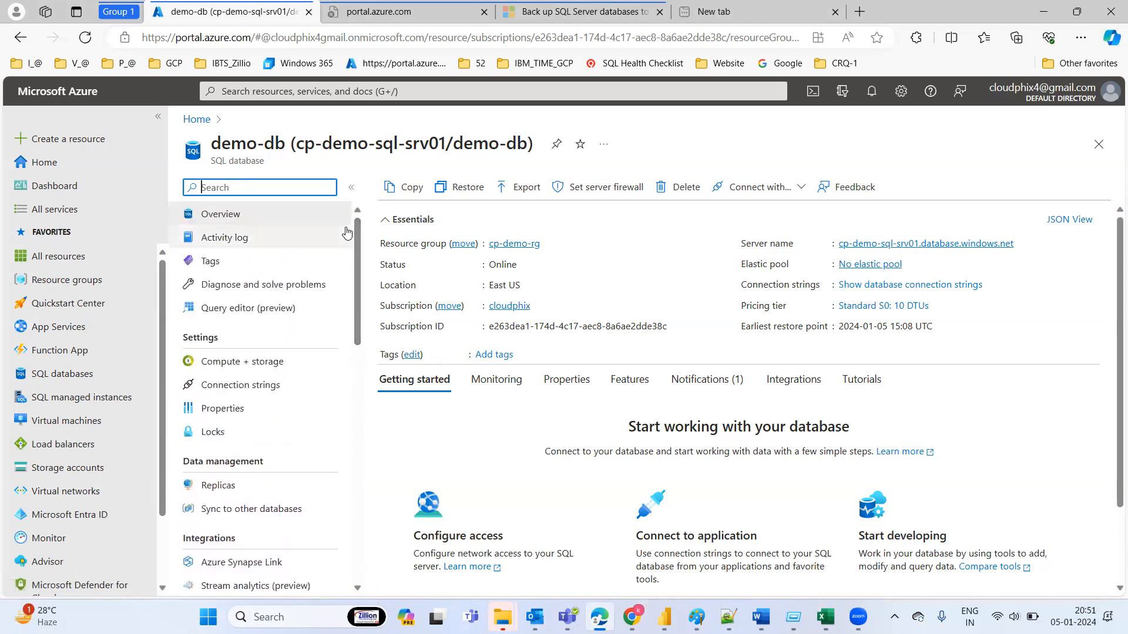
{"action": "left_click", "coordinate": [884, 244]}
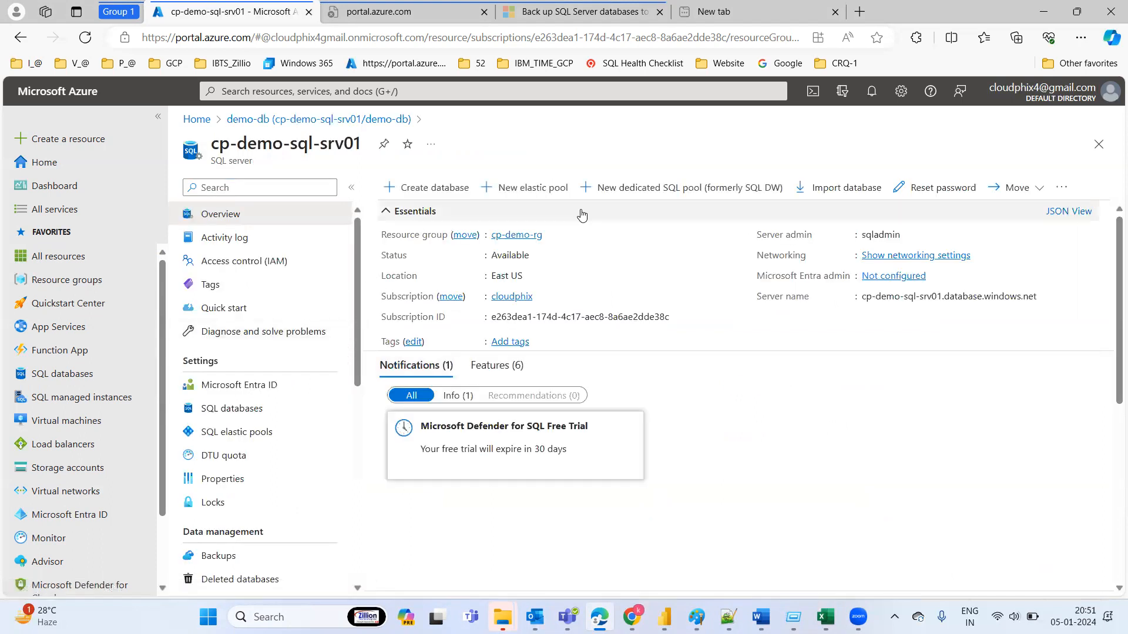
{"action": "left_click", "coordinate": [1097, 144]}
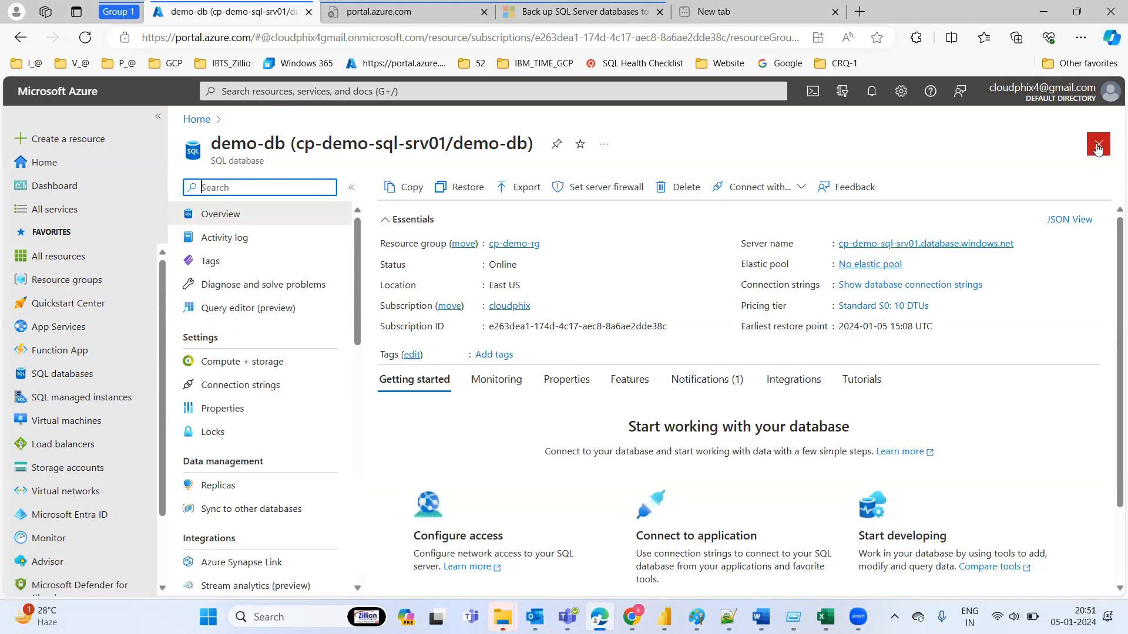
Open the list of all SQL databases in the directory
{"action": "mouse_move", "coordinate": [356, 236]}
{"action": "left_mouse_down"}
{"action": "mouse_move", "coordinate": [360, 387]}
{"action": "mouse_move", "coordinate": [348, 497]}
{"action": "mouse_move", "coordinate": [350, 233]}
{"action": "left_mouse_up"}
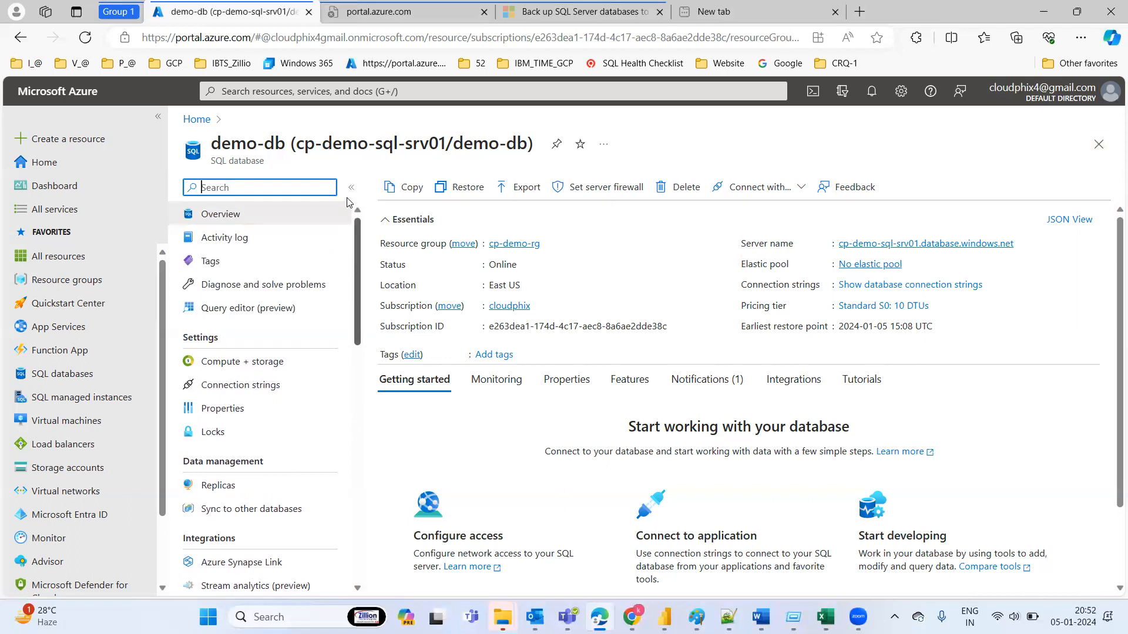
{"action": "left_click", "coordinate": [62, 373]}
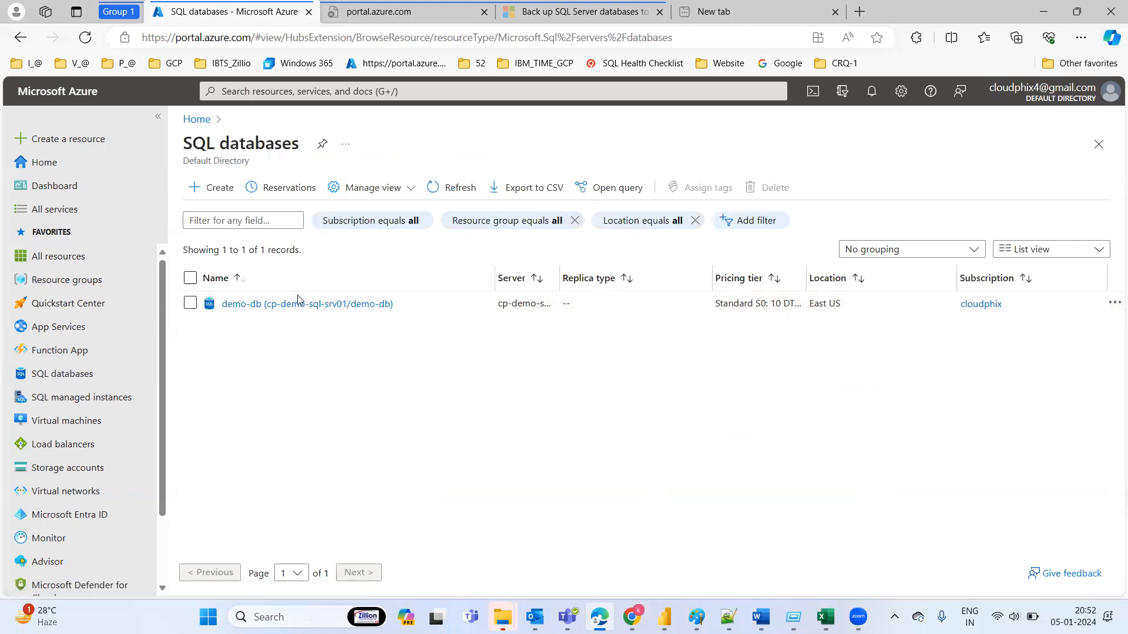
Open demo-db's server cp-demo-sql-srv01 and look through the server's settings, data management, security and monitoring options
{"action": "left_click", "coordinate": [297, 303]}
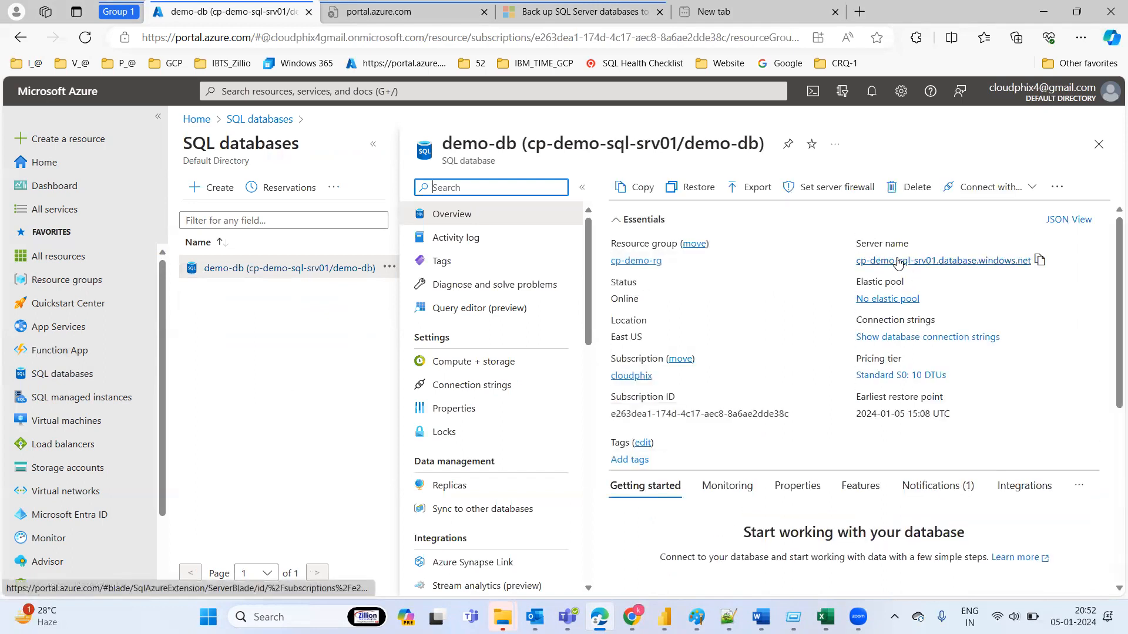
{"action": "left_click", "coordinate": [895, 260]}
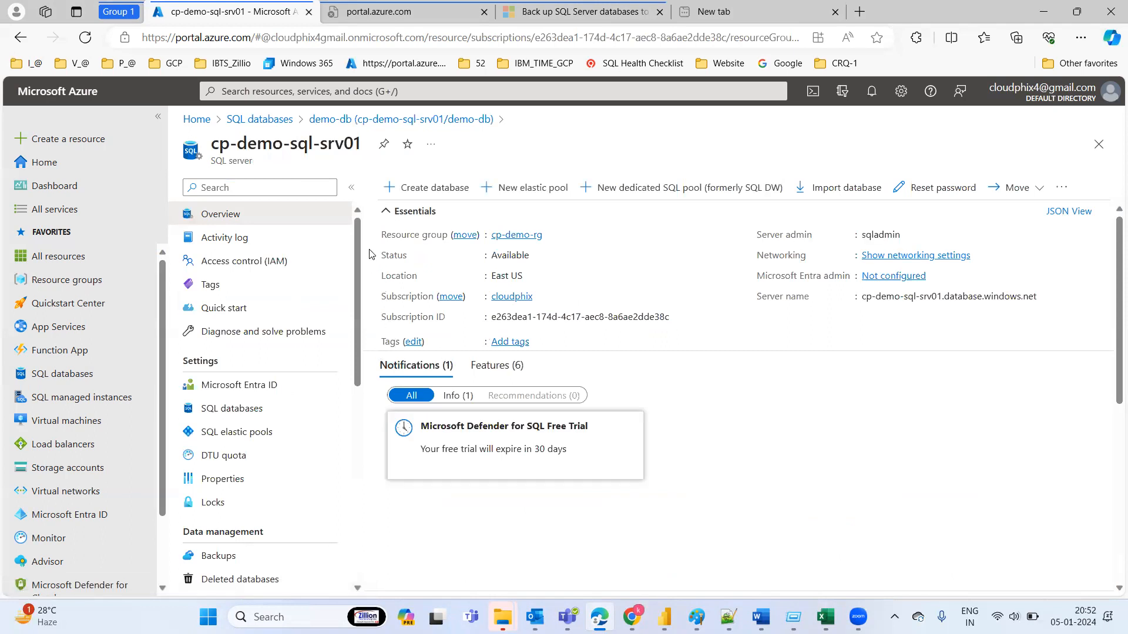
{"action": "left_click_drag", "start_coordinate": [356, 231], "coordinate": [356, 451]}
{"action": "left_click_drag", "start_coordinate": [356, 500], "coordinate": [344, 218]}
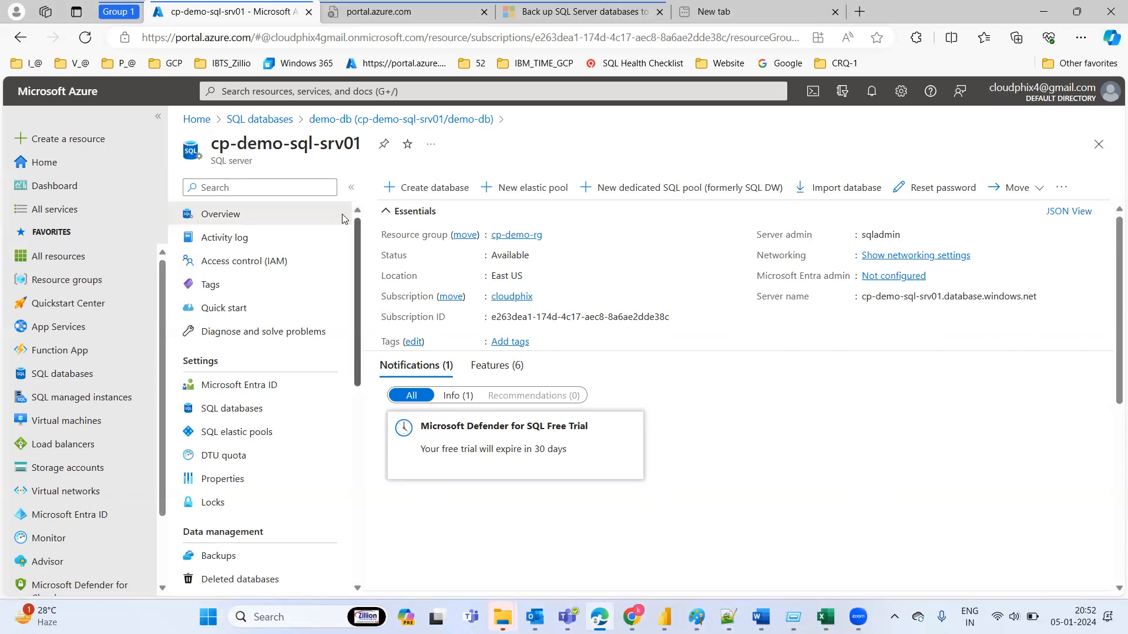
{"action": "scroll", "coordinate": [349, 275], "scroll_direction": "down", "scroll_amount": 2}
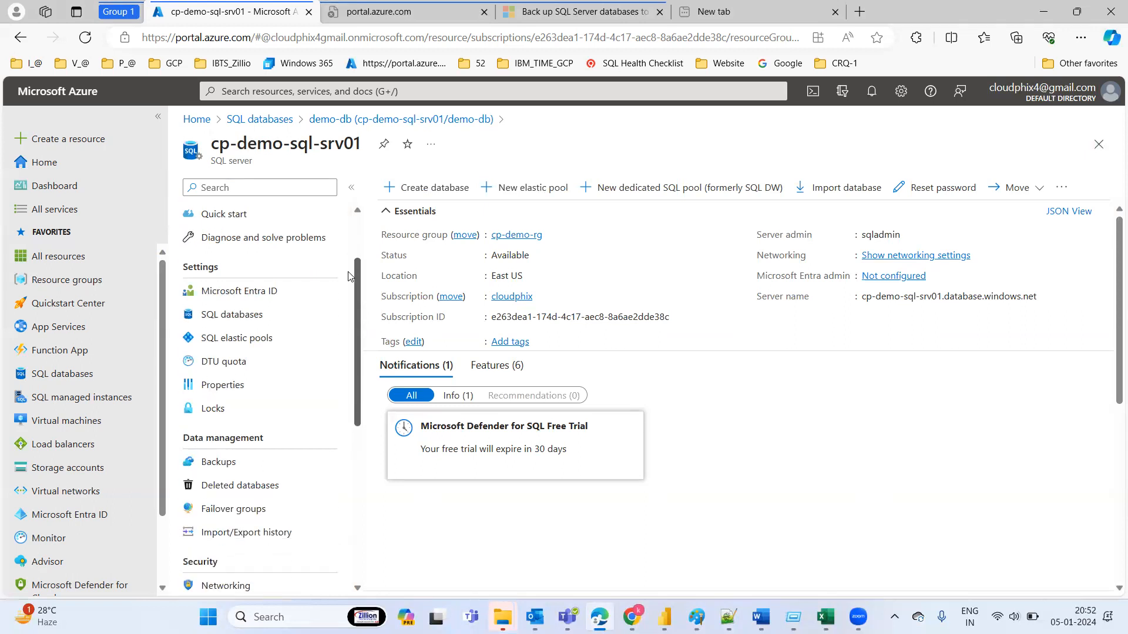
{"action": "scroll", "coordinate": [349, 276], "scroll_direction": "down", "scroll_amount": 4}
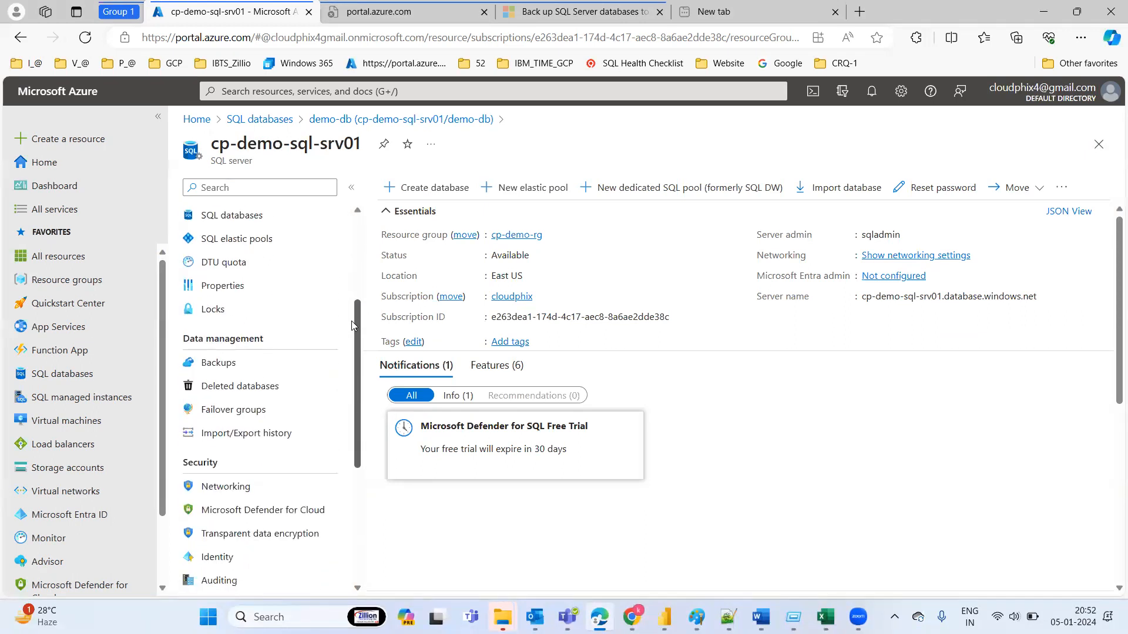
{"action": "scroll", "coordinate": [349, 377], "scroll_direction": "down", "scroll_amount": 4}
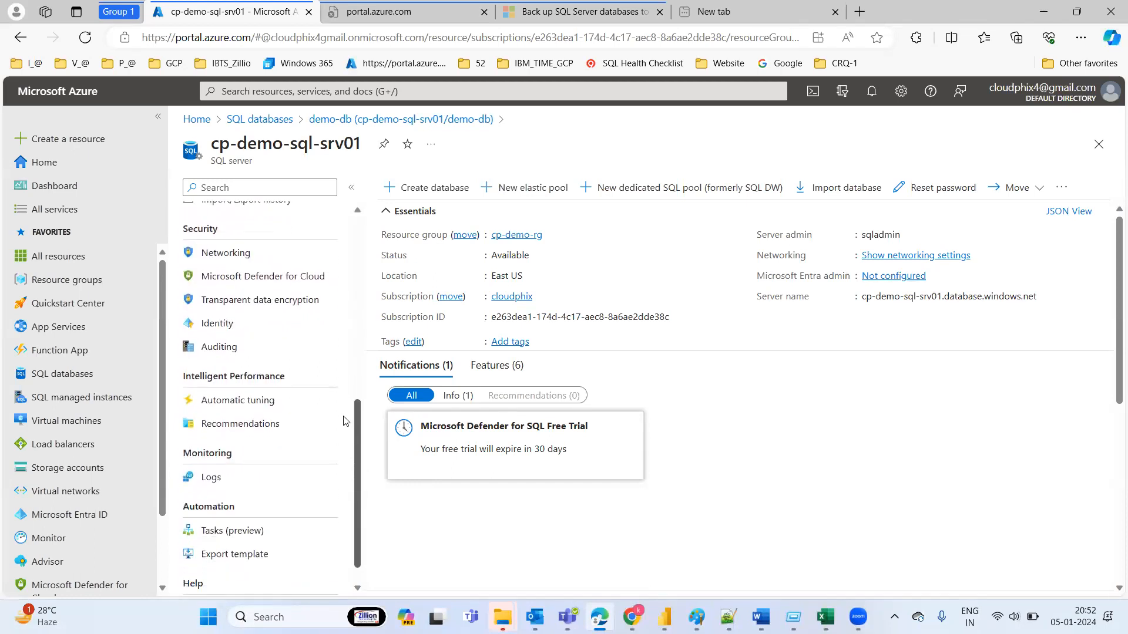
{"action": "scroll", "coordinate": [345, 411], "scroll_direction": "up", "scroll_amount": 3}
{"action": "scroll", "coordinate": [343, 348], "scroll_direction": "up", "scroll_amount": 6}
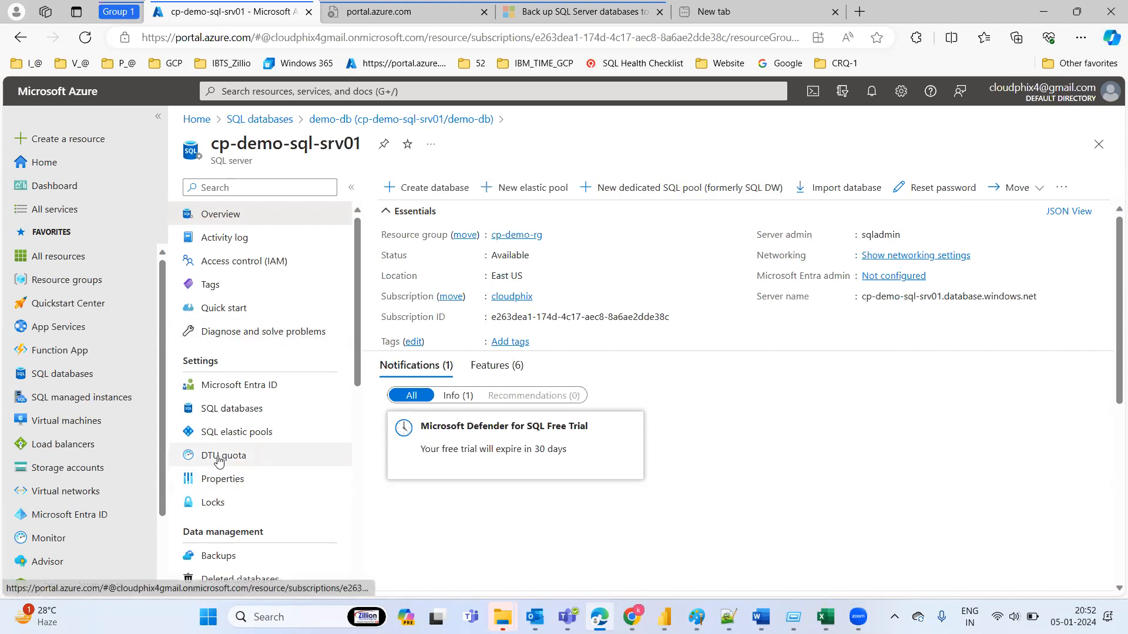
List the SQL databases on cp-demo-sql-srv01, open demo-db from there and look through its management options
{"action": "left_click", "coordinate": [225, 408]}
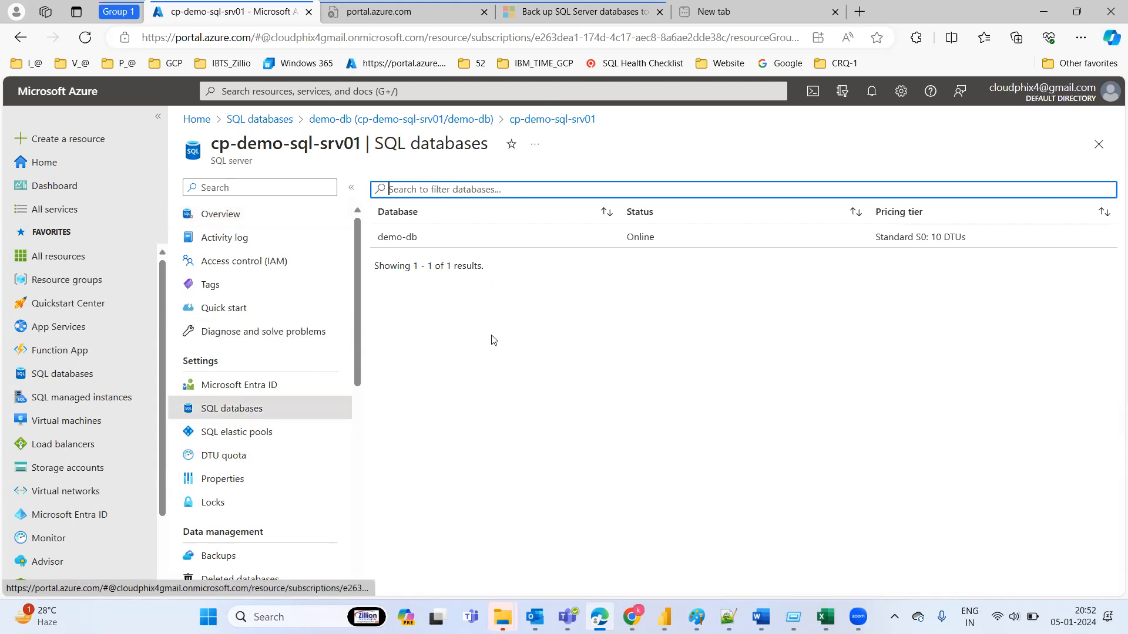
{"action": "left_click", "coordinate": [409, 240]}
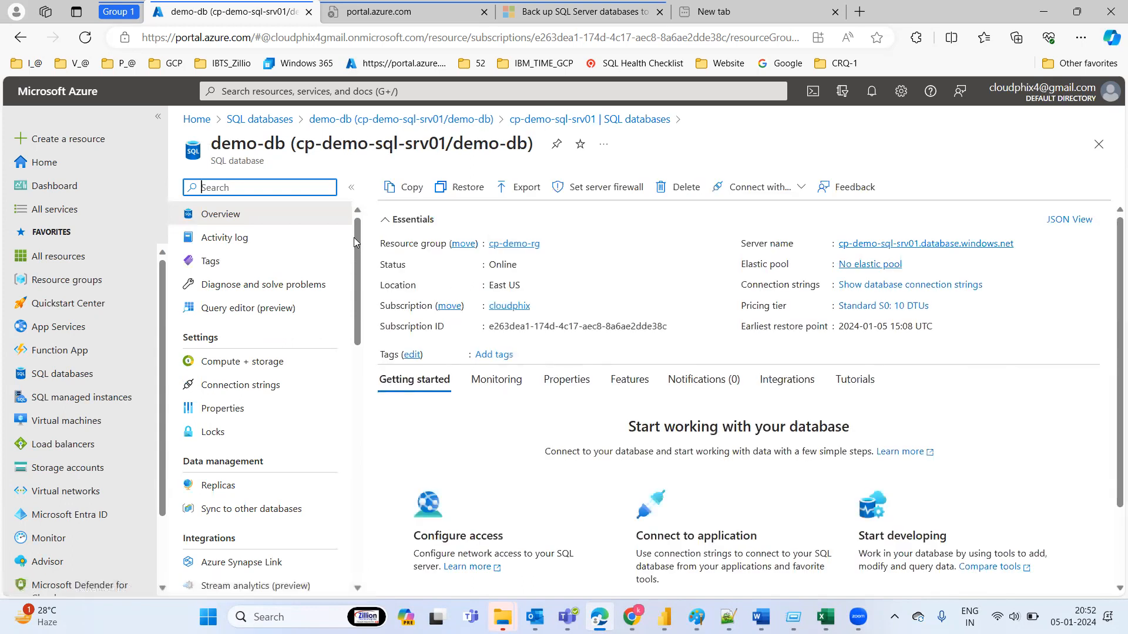
{"action": "left_click_drag", "start_coordinate": [354, 237], "coordinate": [357, 418]}
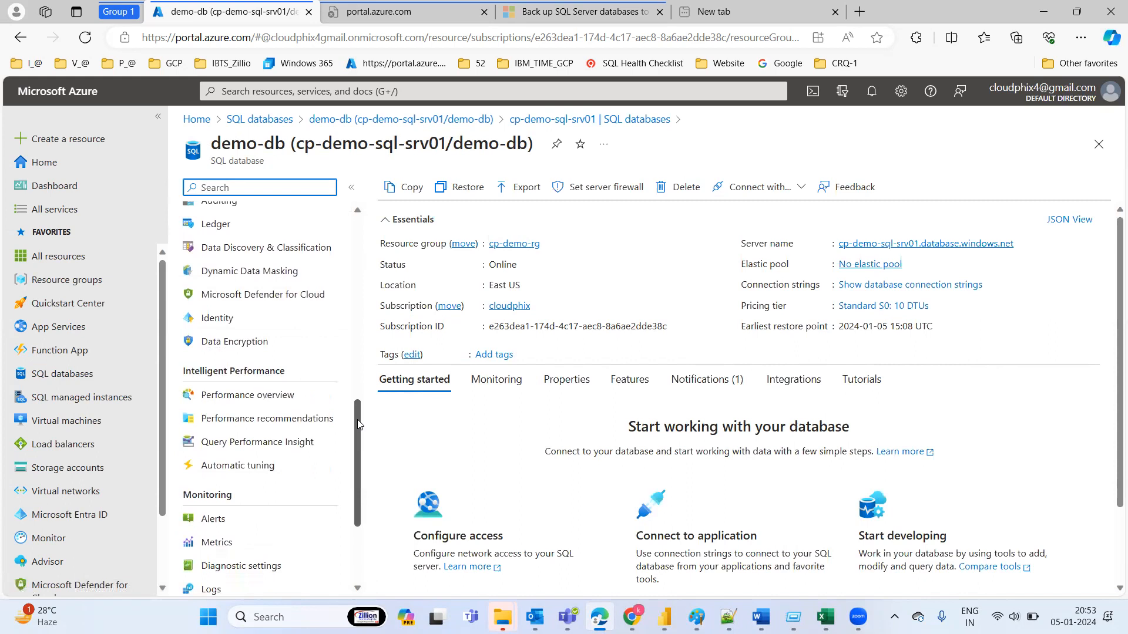
Reopen demo-db from the directory-wide SQL databases list and look through its performance, monitoring and automation options
{"action": "left_click", "coordinate": [52, 375]}
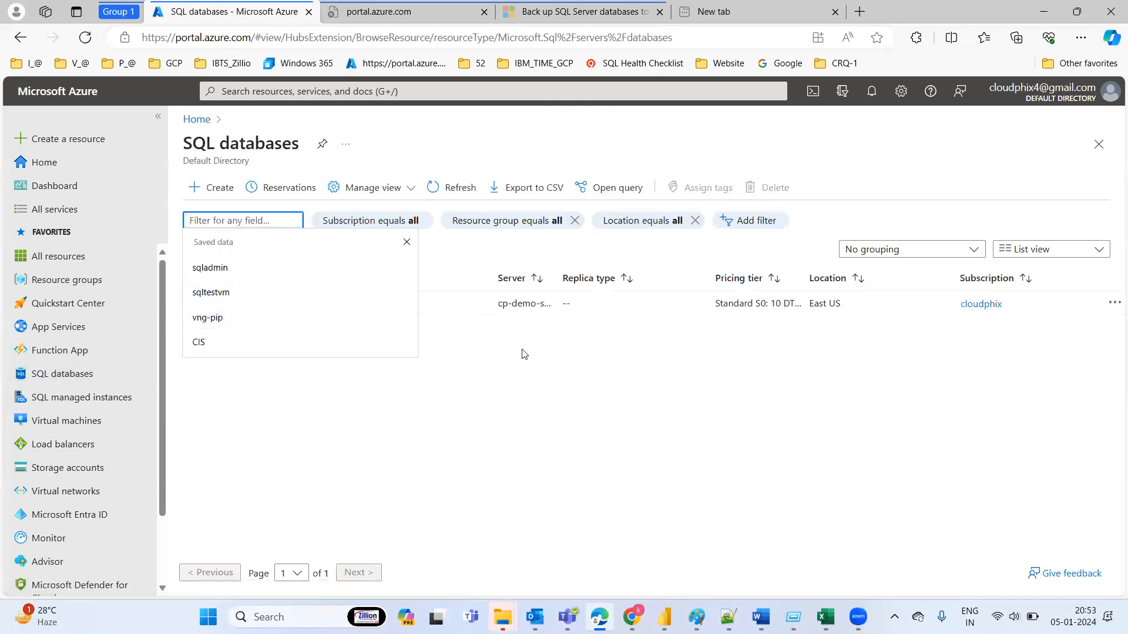
{"action": "left_click", "coordinate": [289, 305]}
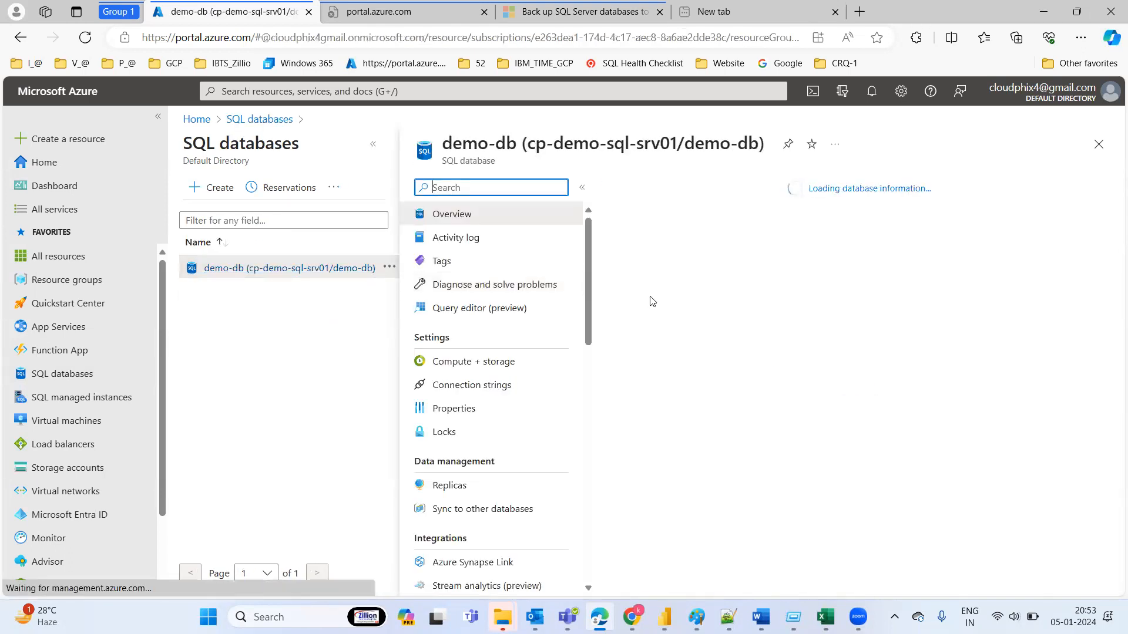
{"action": "left_click_drag", "start_coordinate": [588, 228], "coordinate": [583, 505]}
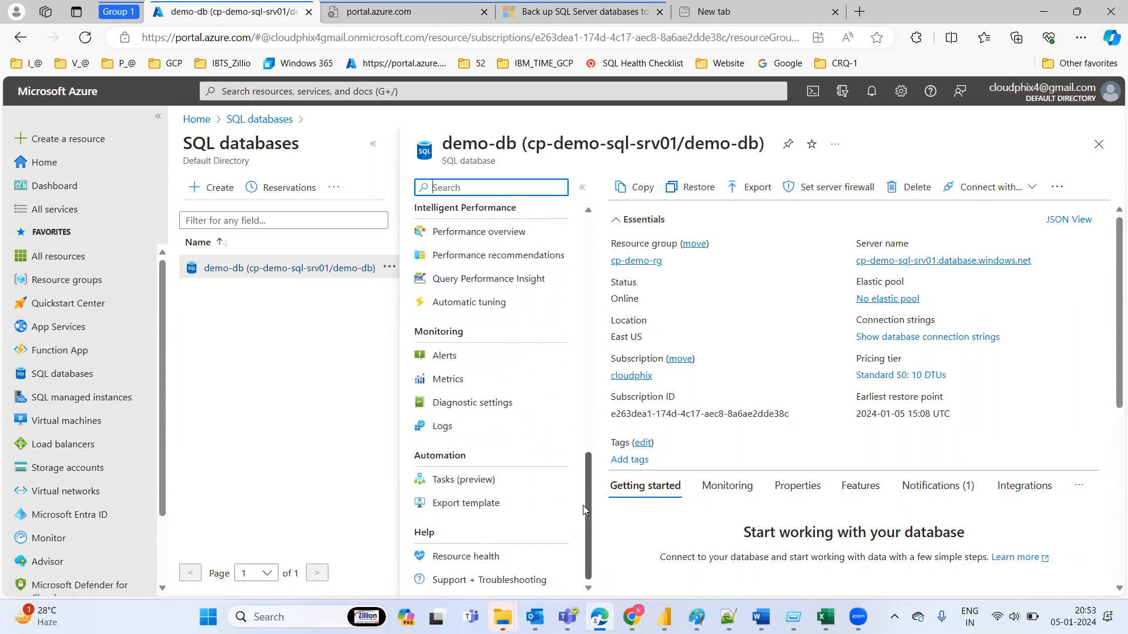
Check the DTU quota of demo-db's server cp-demo-sql-srv01 and return to the server overview
{"action": "left_click", "coordinate": [897, 262]}
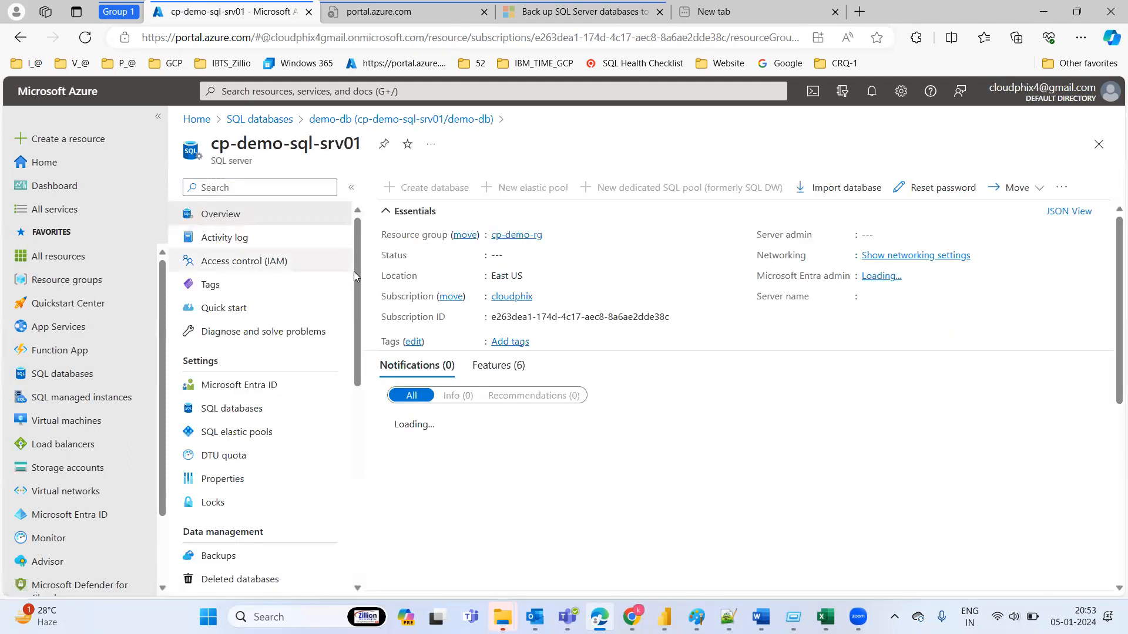
{"action": "left_click", "coordinate": [229, 456]}
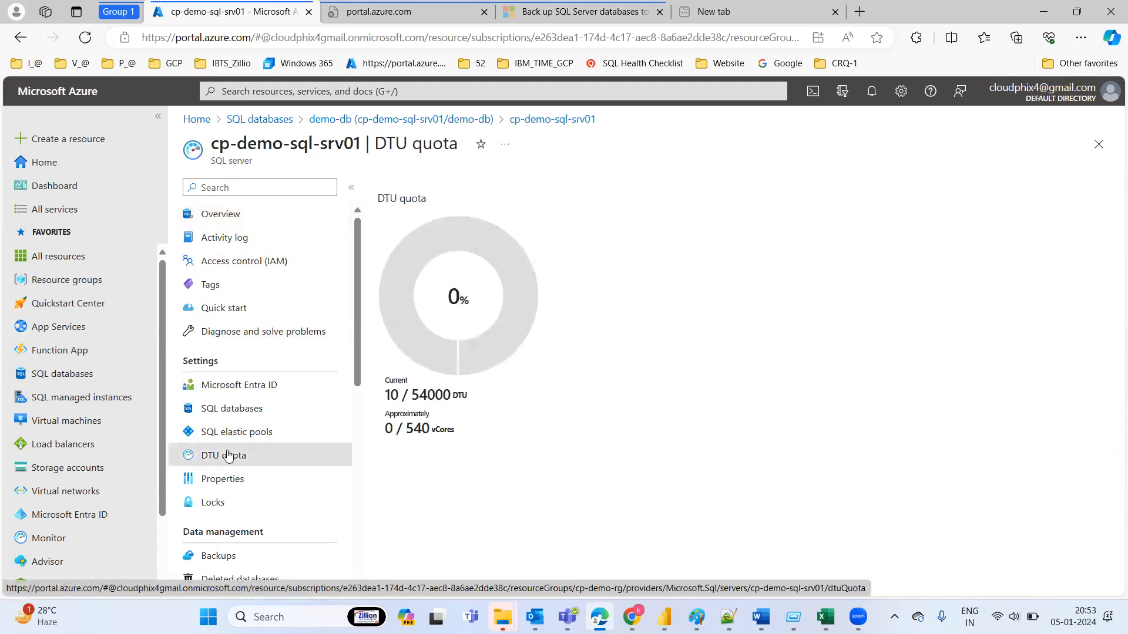
{"action": "left_click_drag", "start_coordinate": [355, 270], "coordinate": [351, 517]}
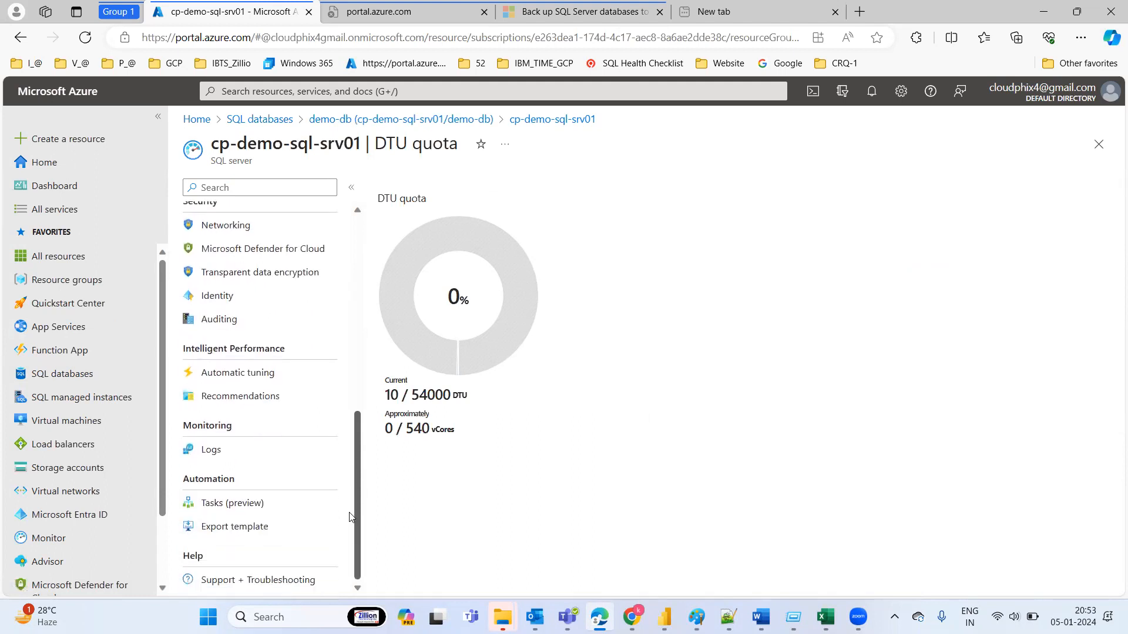
{"action": "left_click_drag", "start_coordinate": [356, 454], "coordinate": [348, 315]}
{"action": "scroll", "coordinate": [345, 275], "scroll_direction": "up", "scroll_amount": 1}
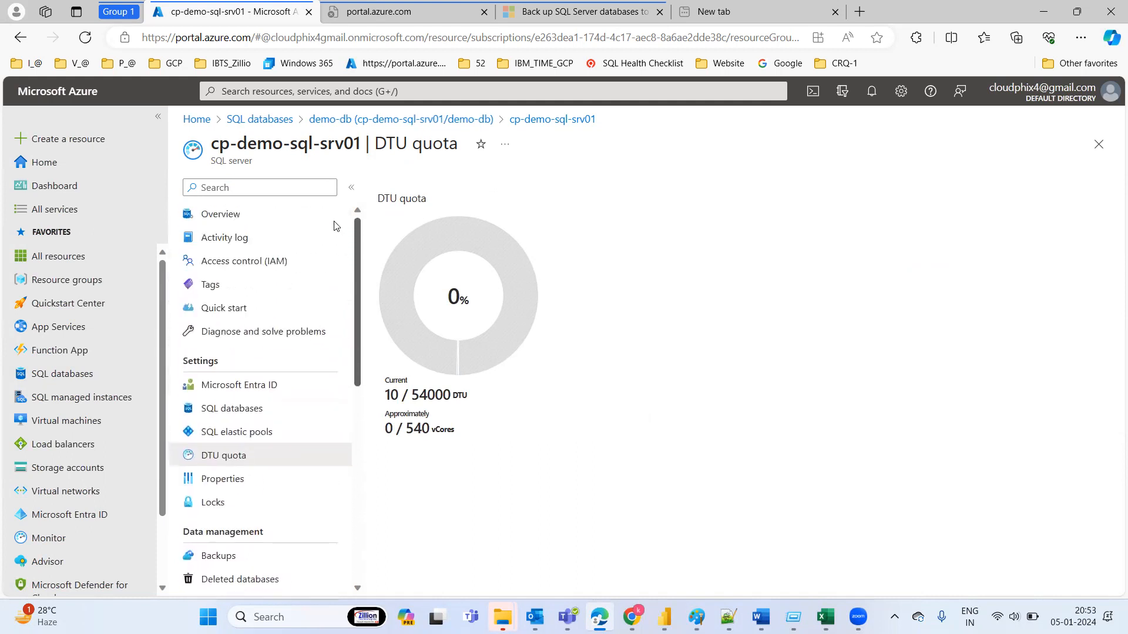
{"action": "left_click", "coordinate": [216, 216]}
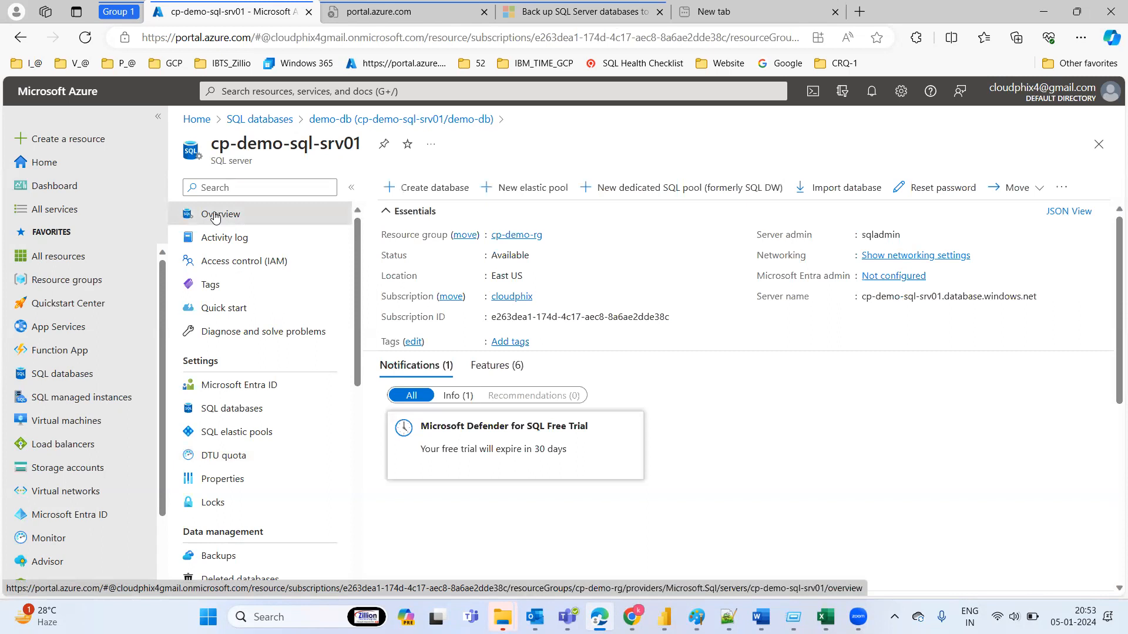
Reload the server page, search the portal for "SQL server" and open the list of SQL servers
{"action": "left_click", "coordinate": [87, 39]}
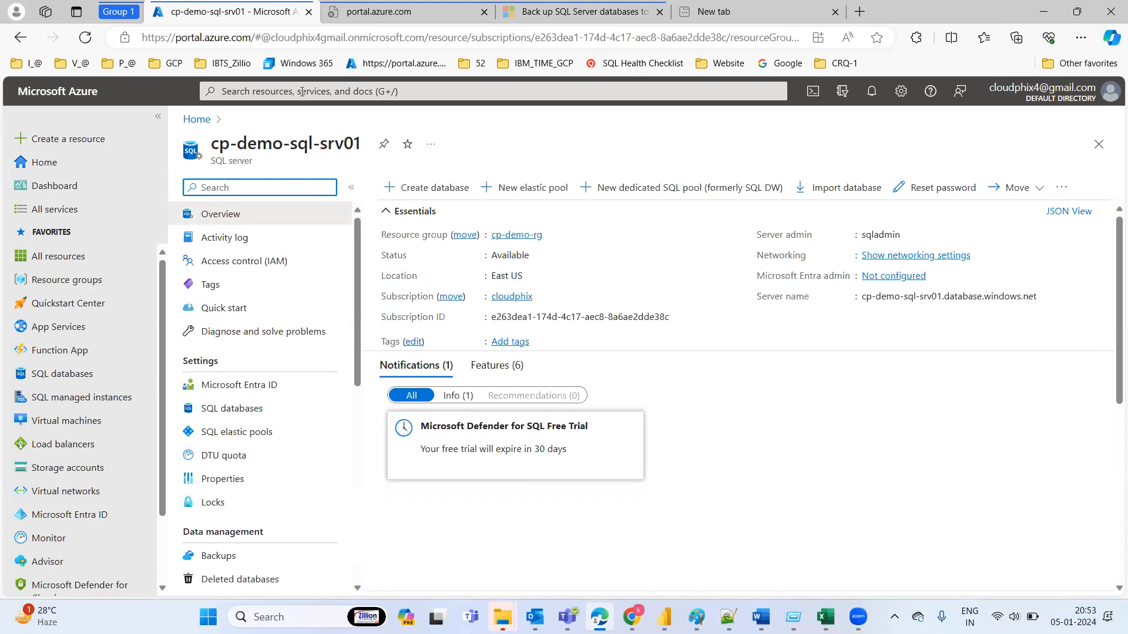
{"action": "left_click_drag", "start_coordinate": [259, 163], "coordinate": [212, 160]}
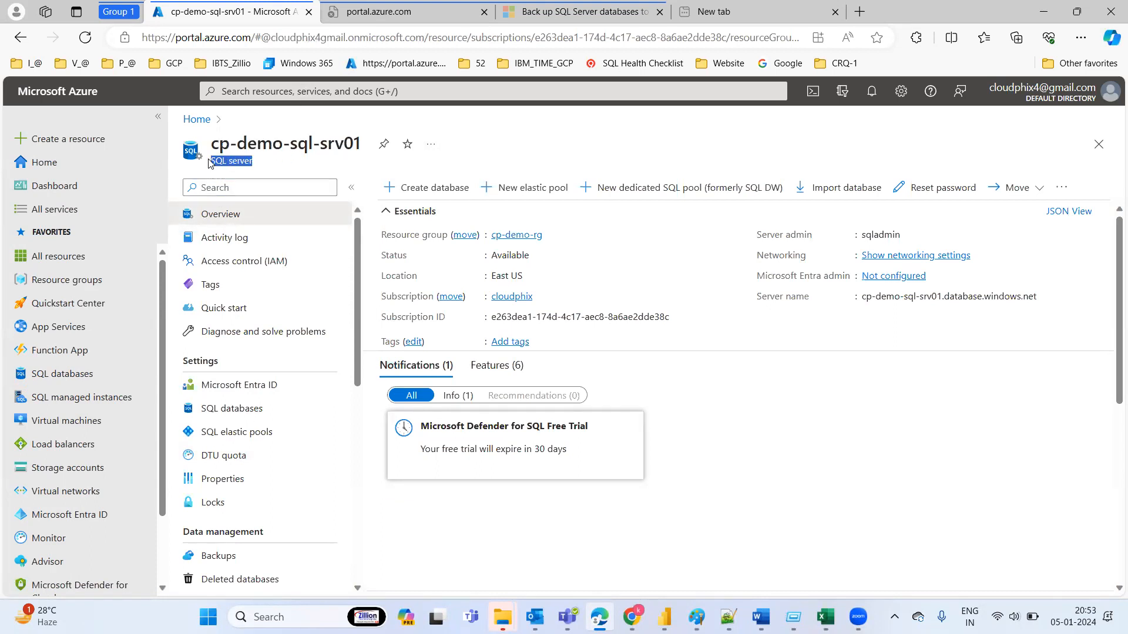
{"action": "left_click", "coordinate": [268, 92]}
{"action": "type", "text": "SQL server"}
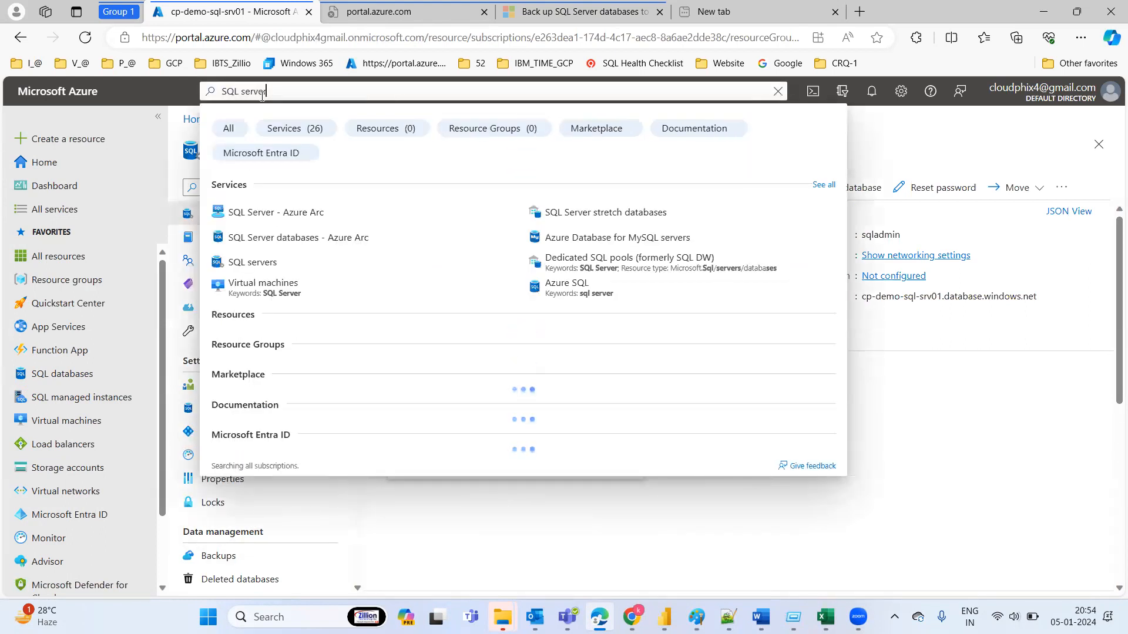
{"action": "left_click", "coordinate": [264, 262]}
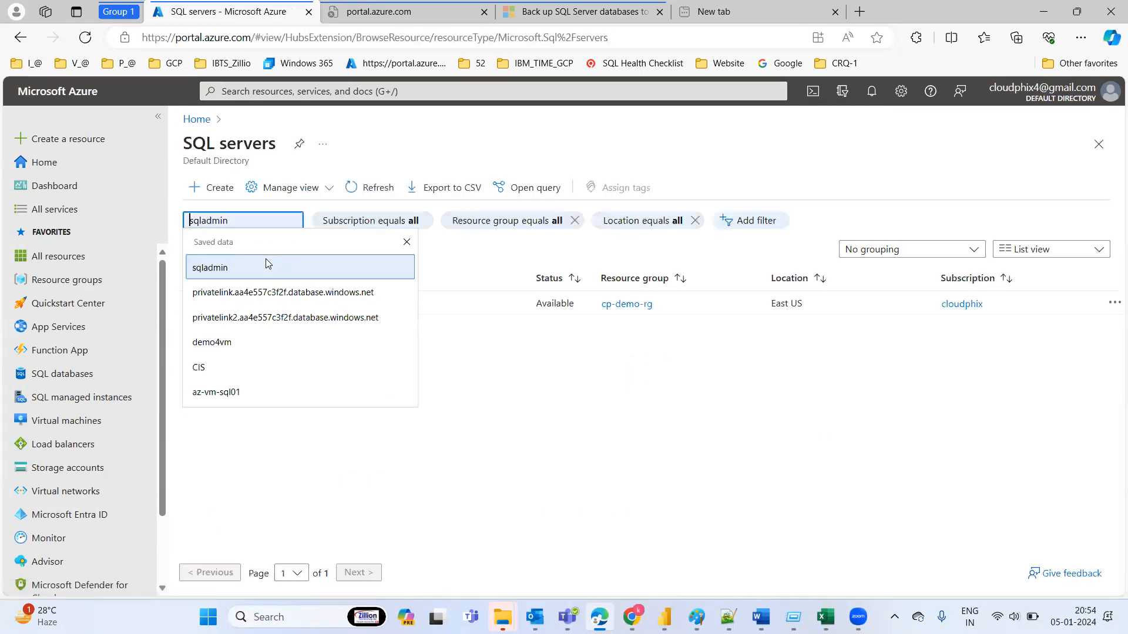
{"action": "left_click", "coordinate": [448, 383]}
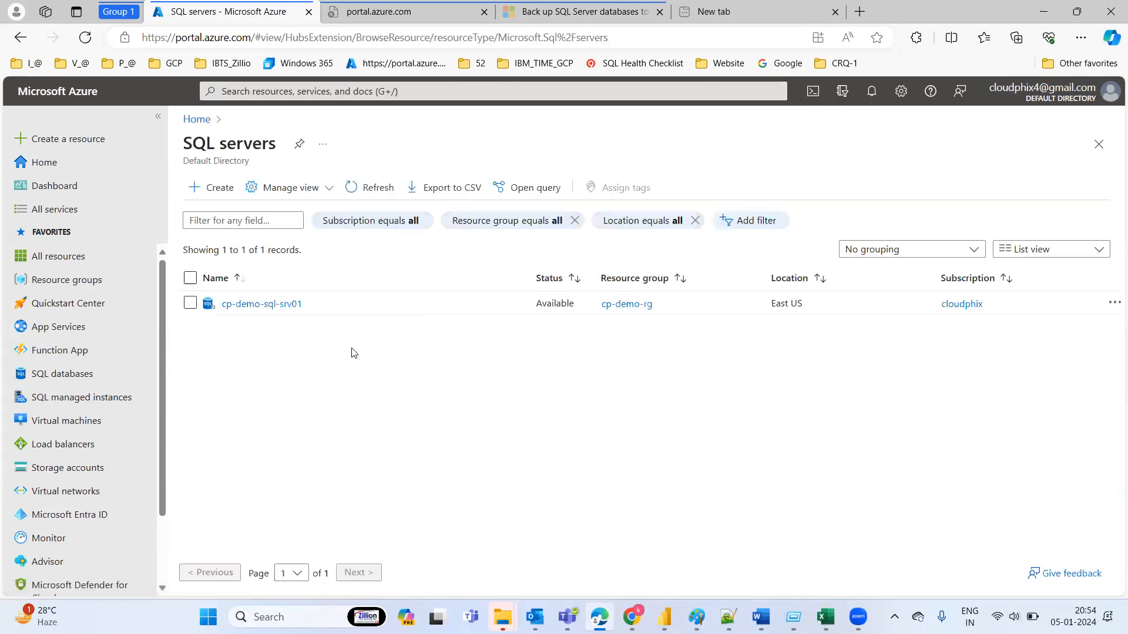
Open cp-demo-sql-srv01 from the SQL servers list, look through its management options and close it
{"action": "left_click", "coordinate": [259, 305]}
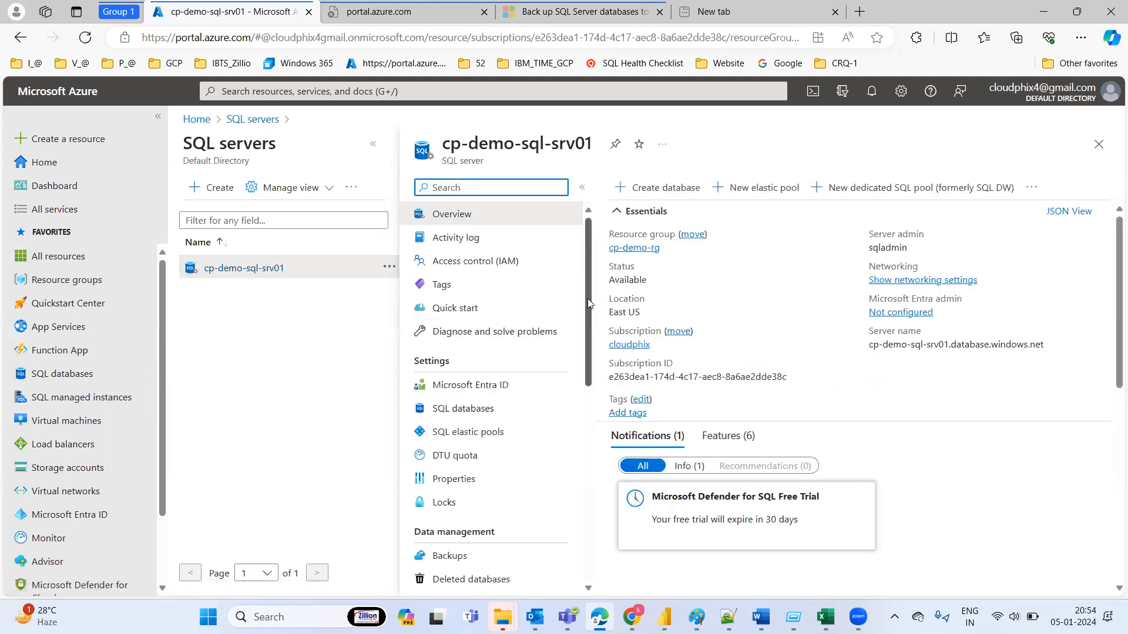
{"action": "scroll", "coordinate": [590, 353], "scroll_direction": "down", "scroll_amount": 5}
{"action": "left_click_drag", "start_coordinate": [589, 365], "coordinate": [583, 515]}
{"action": "left_click_drag", "start_coordinate": [582, 435], "coordinate": [557, 148]}
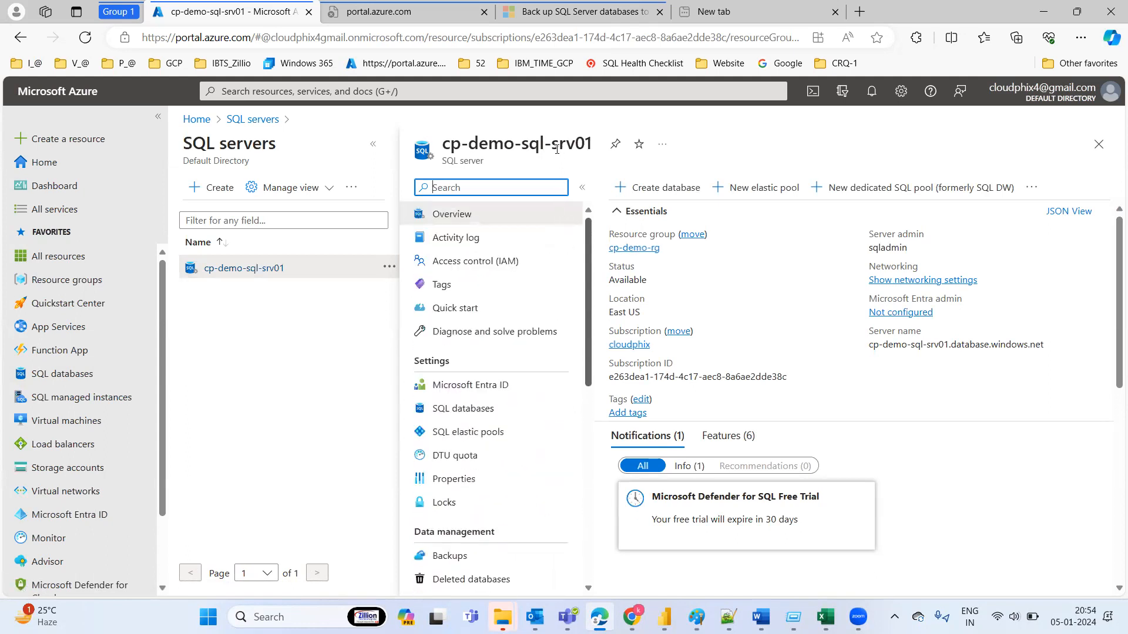
{"action": "left_click", "coordinate": [1096, 147]}
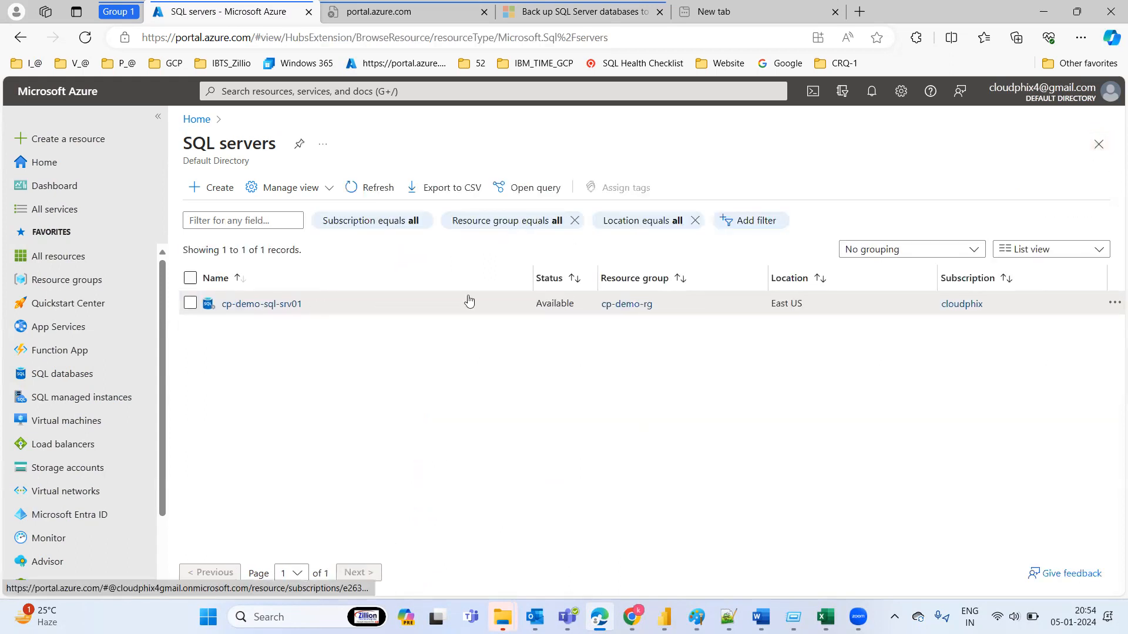
Go back to the SQL databases list, open demo-db and look through its full range of management options
{"action": "left_click", "coordinate": [113, 375]}
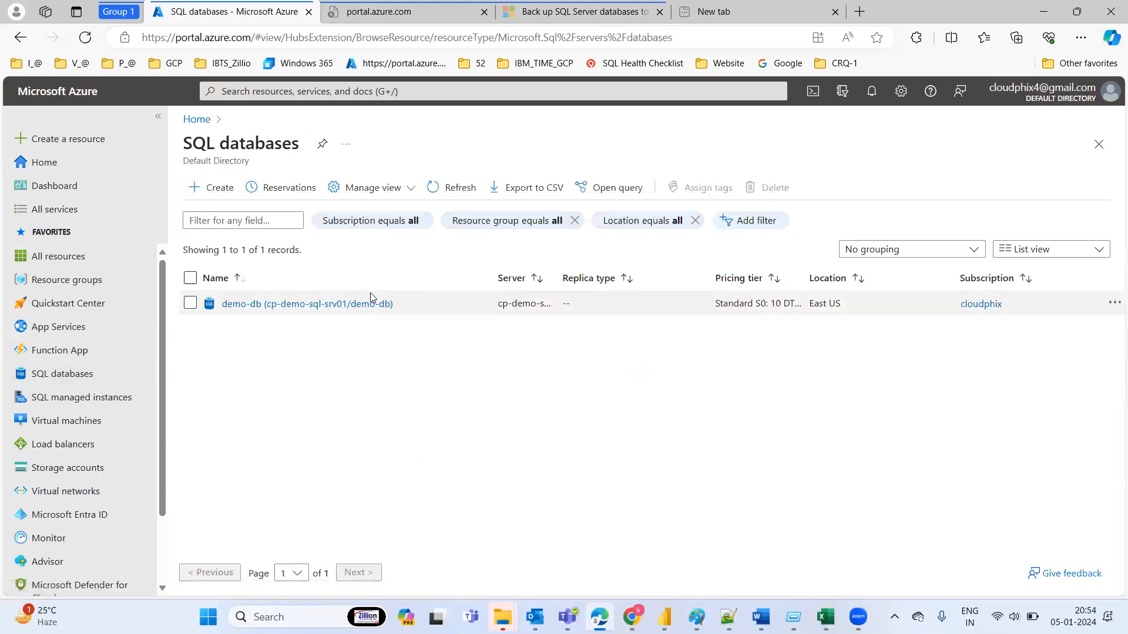
{"action": "left_click", "coordinate": [263, 305]}
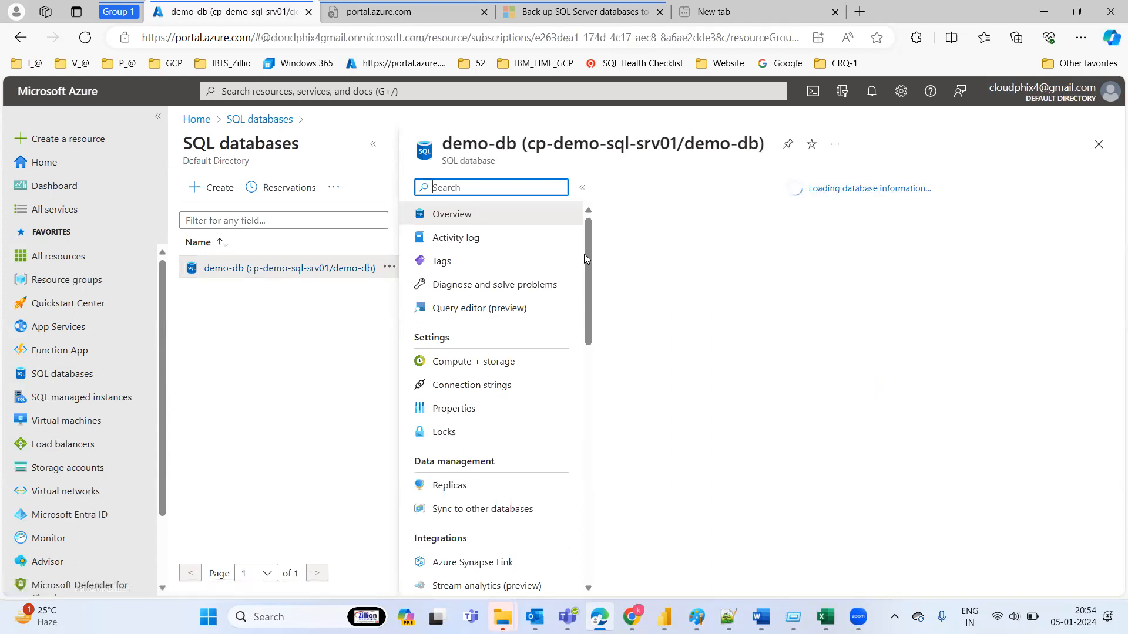
{"action": "left_click_drag", "start_coordinate": [586, 244], "coordinate": [570, 523]}
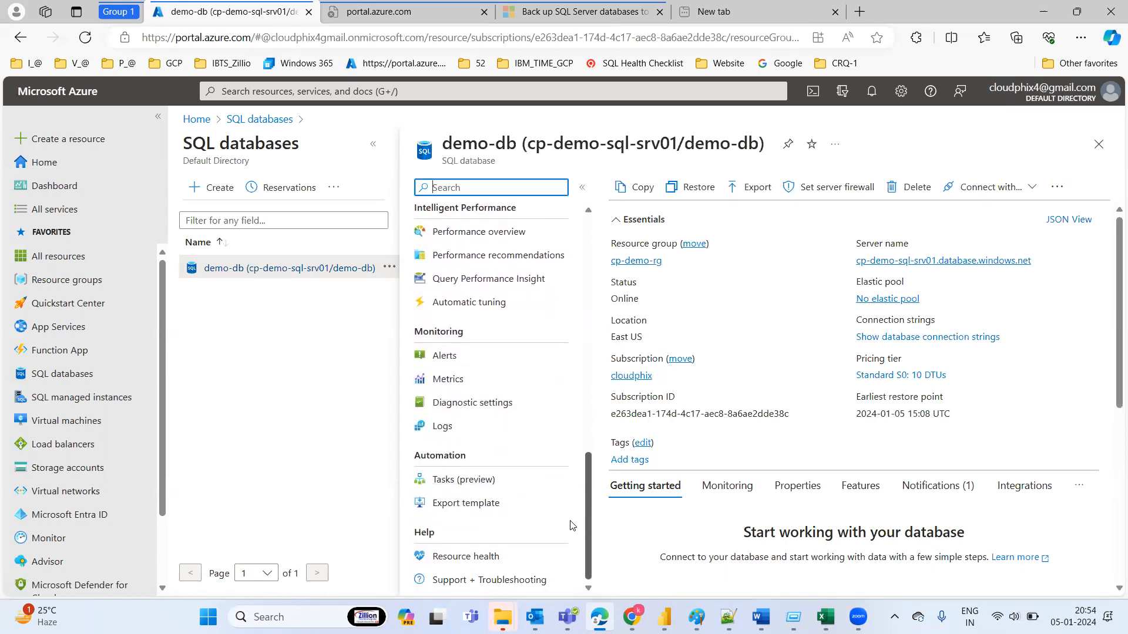
{"action": "left_click_drag", "start_coordinate": [570, 525], "coordinate": [565, 286]}
{"action": "scroll", "coordinate": [565, 286], "scroll_direction": "up", "scroll_amount": 3}
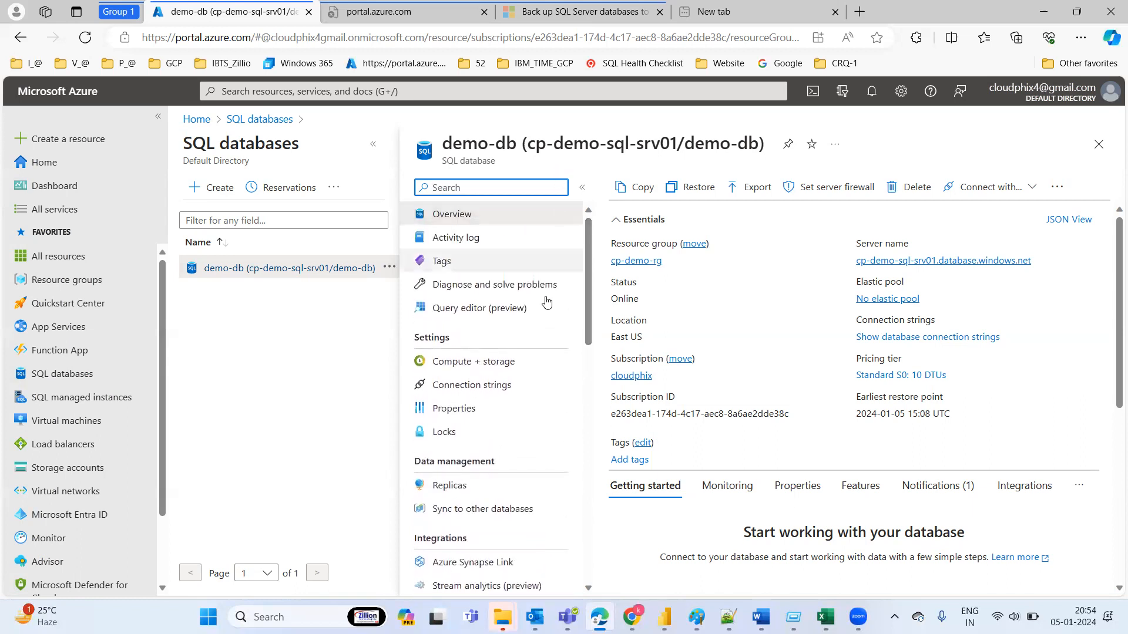
Open demo-db's Compute + storage settings from its pricing tier and review the current service tier configuration
{"action": "left_click", "coordinate": [894, 377]}
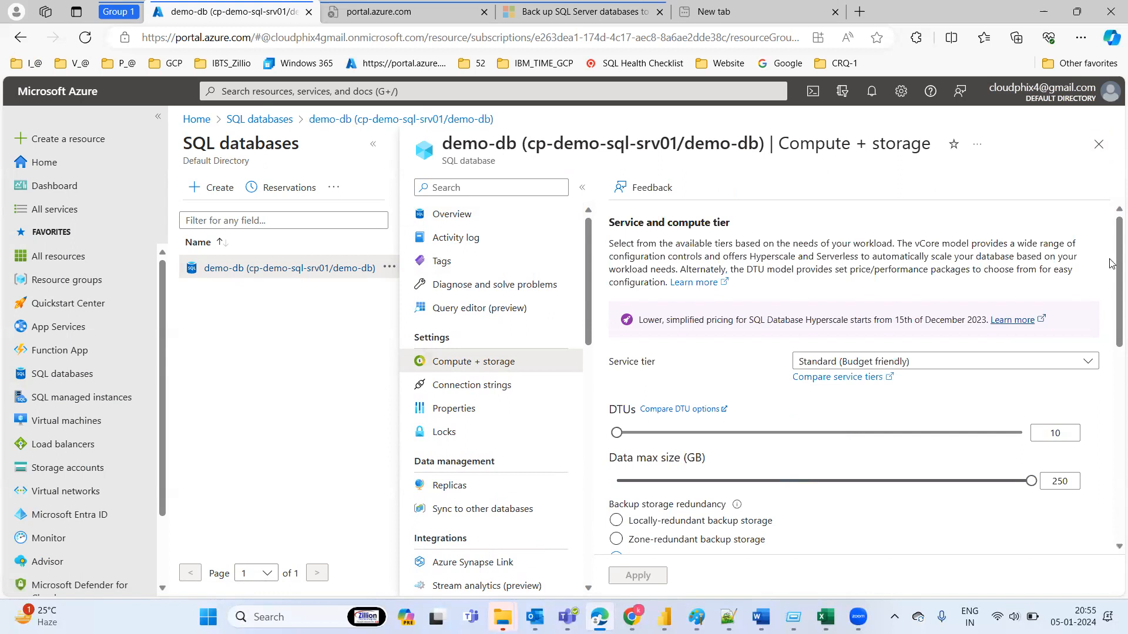
{"action": "scroll", "coordinate": [1111, 288], "scroll_direction": "down", "scroll_amount": 2}
{"action": "scroll", "coordinate": [1110, 356], "scroll_direction": "down", "scroll_amount": 5}
{"action": "scroll", "coordinate": [1097, 479], "scroll_direction": "up", "scroll_amount": 5}
{"action": "left_click_drag", "start_coordinate": [1110, 295], "coordinate": [1110, 231]}
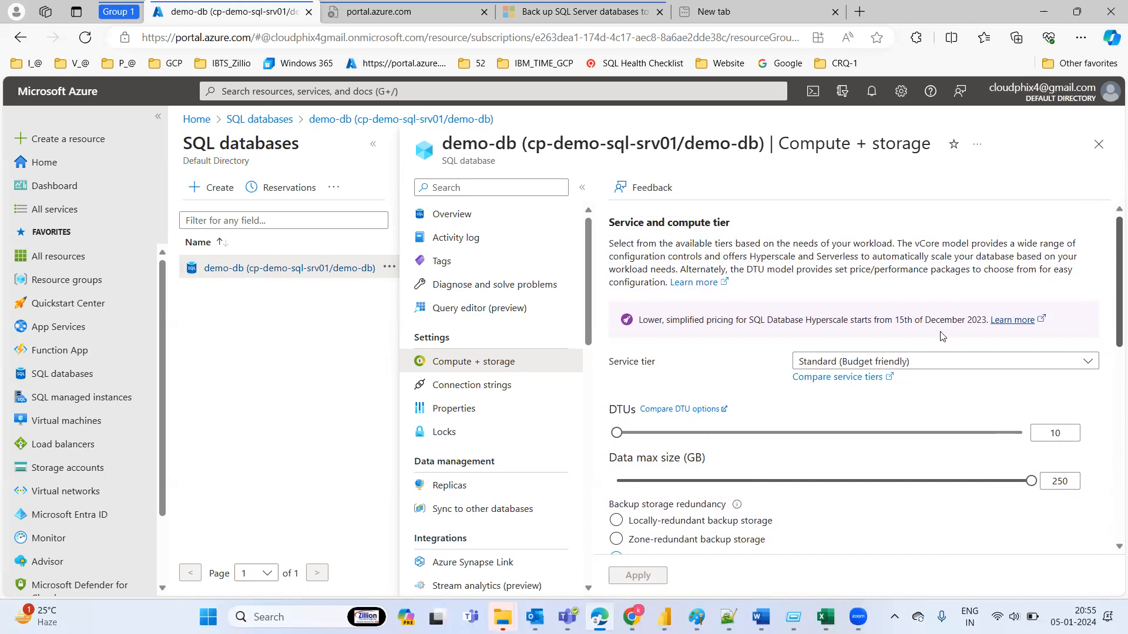
Select the General Purpose (Most budget friendly) service tier for demo-db and look through its vCore and storage options
{"action": "left_click", "coordinate": [915, 363]}
{"action": "left_click", "coordinate": [914, 364]}
{"action": "left_click", "coordinate": [914, 363]}
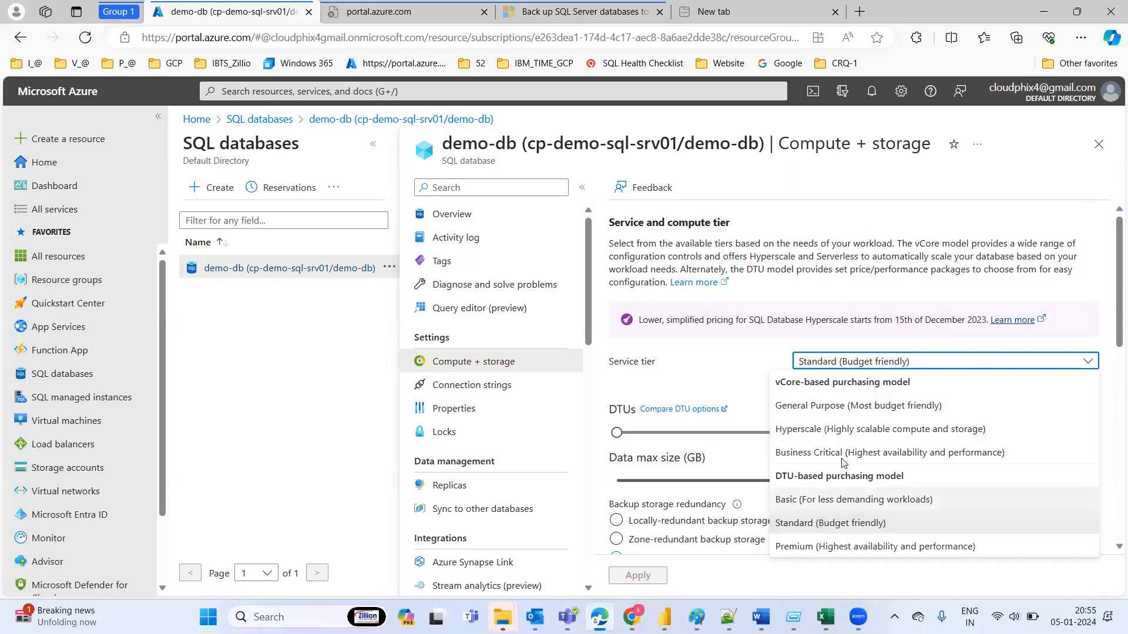
{"action": "left_click", "coordinate": [822, 410]}
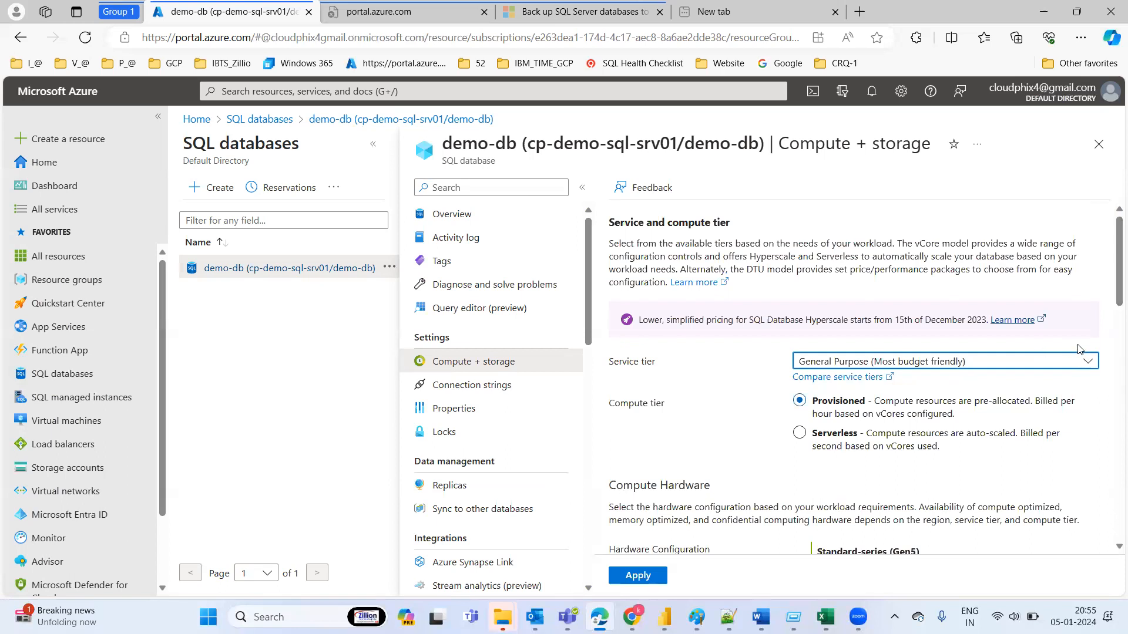
{"action": "left_click_drag", "start_coordinate": [1113, 242], "coordinate": [1112, 349]}
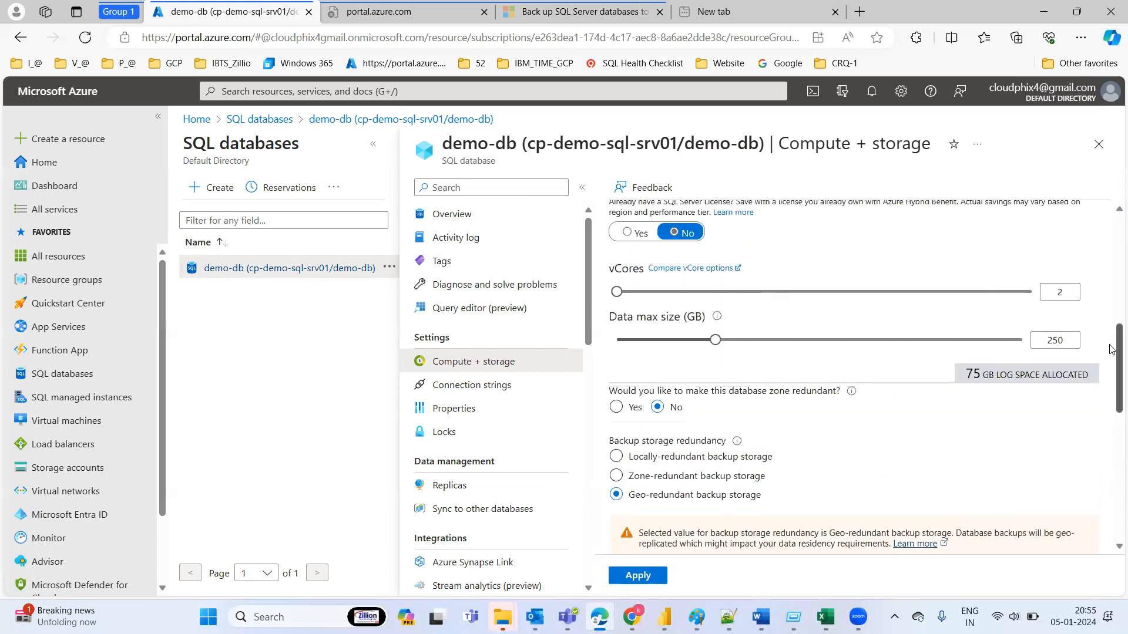
Apply the General Purpose configuration with 2 vCores and 250 GB maximum data size to demo-db and reload its overview
{"action": "left_click", "coordinate": [634, 578]}
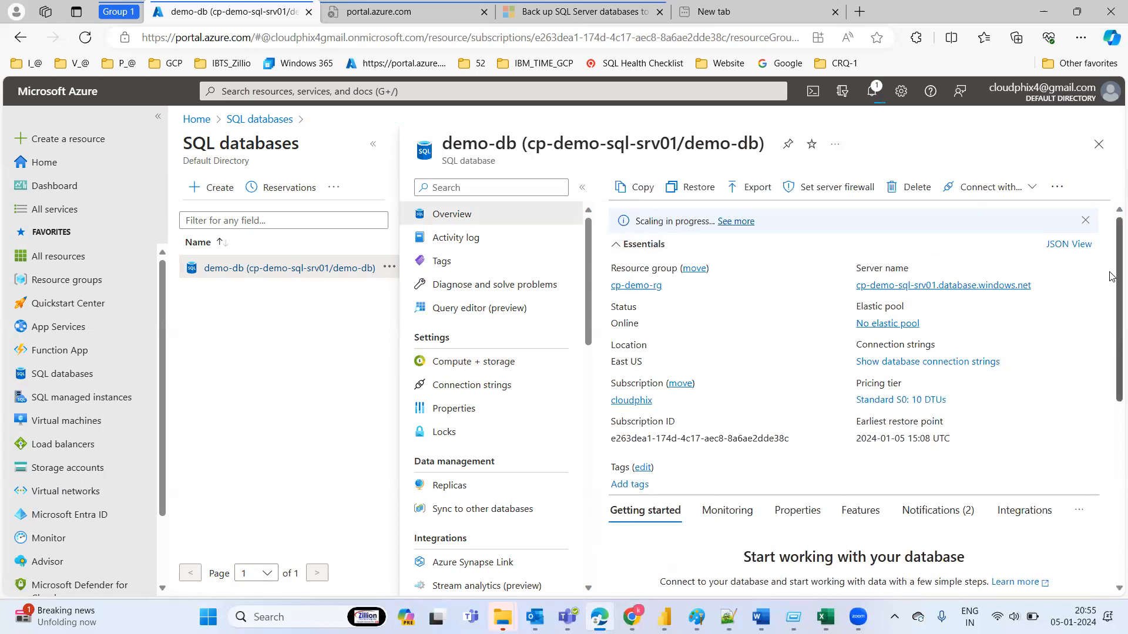
{"action": "scroll", "coordinate": [1110, 282], "scroll_direction": "down", "scroll_amount": 5}
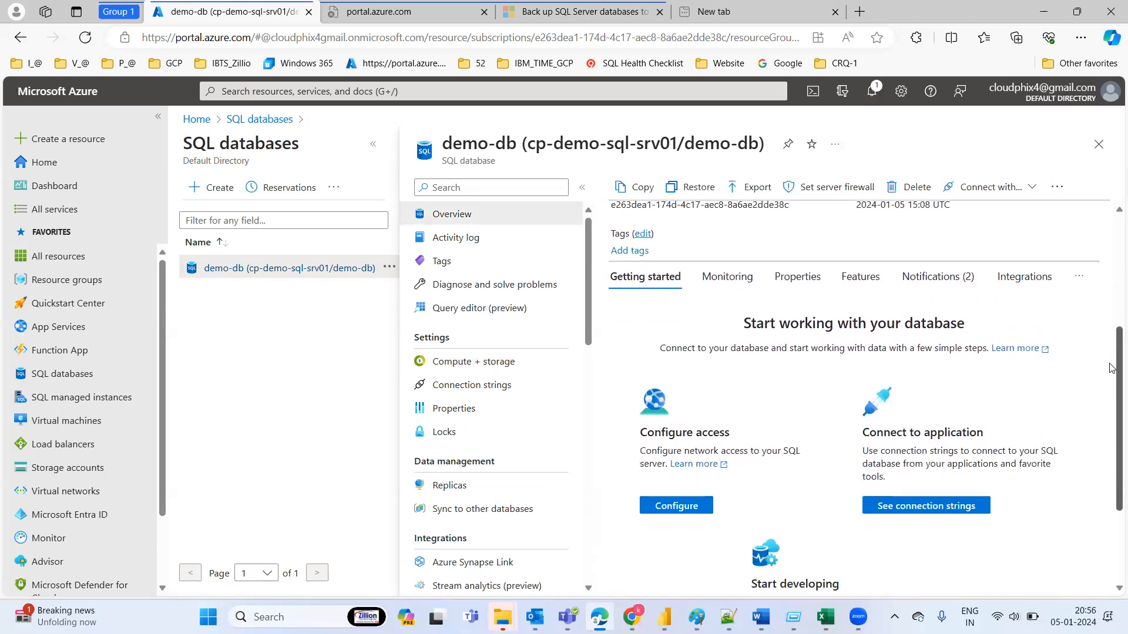
{"action": "scroll", "coordinate": [1110, 264], "scroll_direction": "up", "scroll_amount": 5}
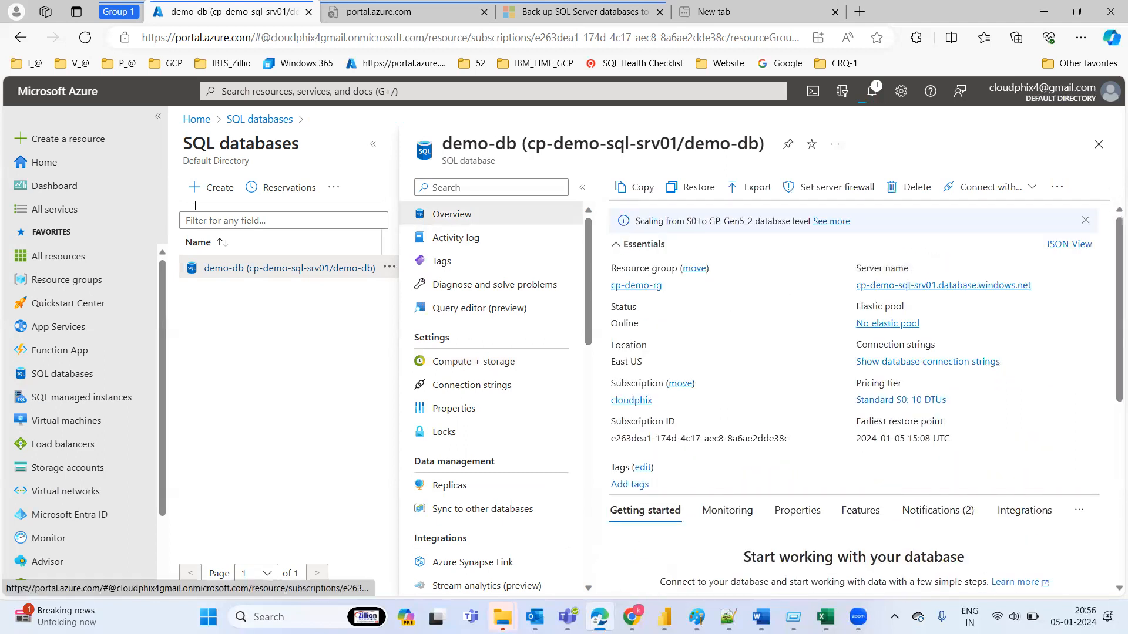
{"action": "left_click", "coordinate": [86, 37]}
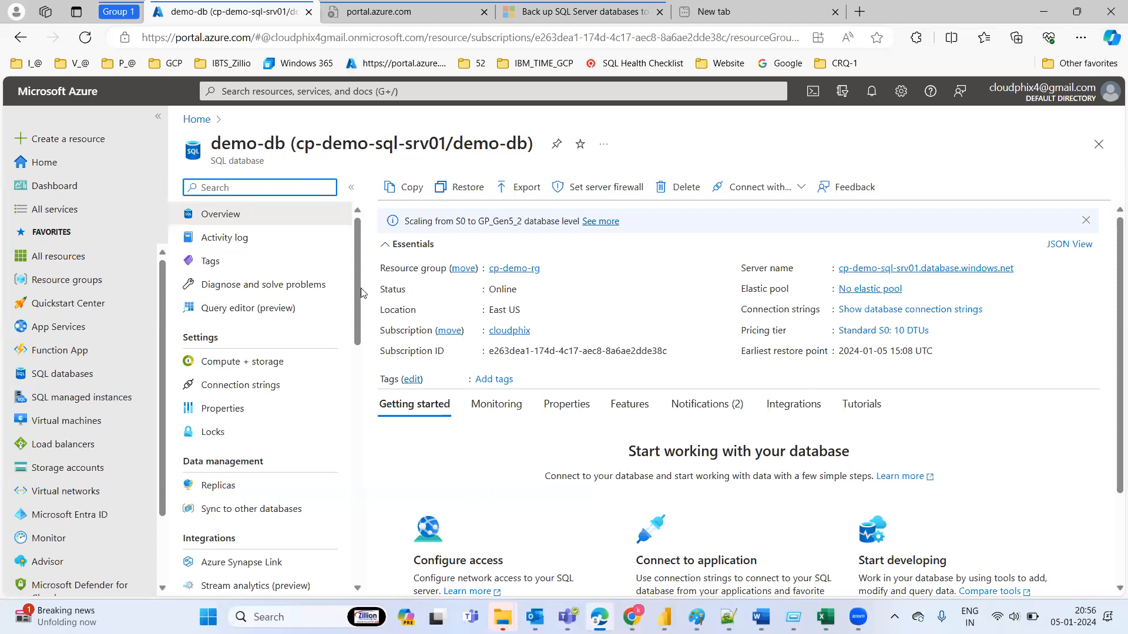
{"action": "left_click_drag", "start_coordinate": [356, 268], "coordinate": [346, 207]}
{"action": "left_click", "coordinate": [771, 75]}
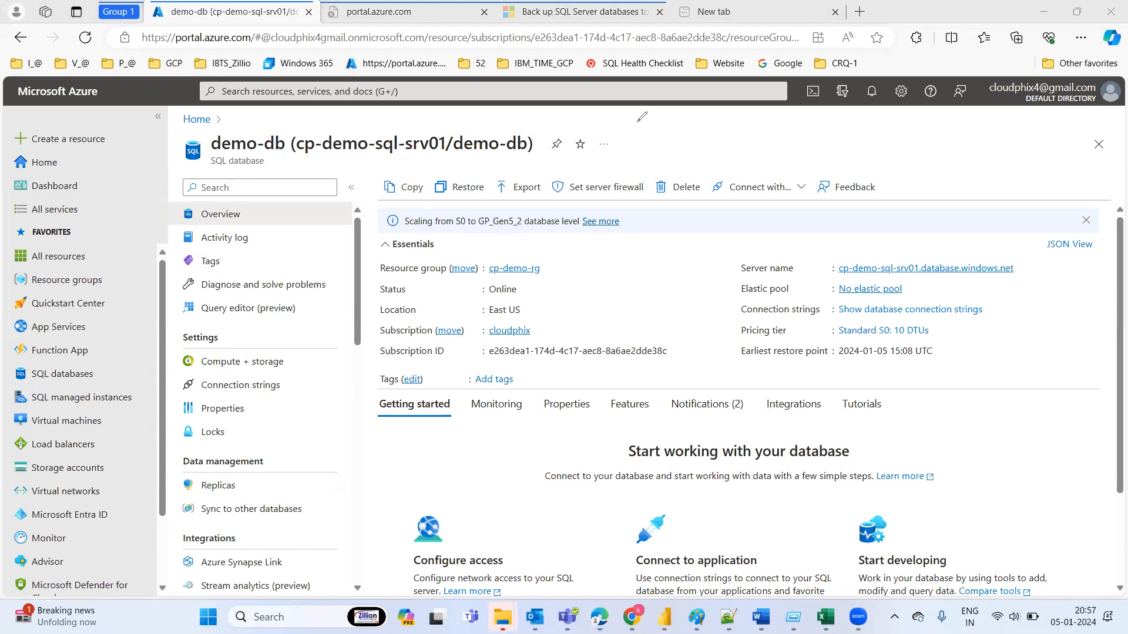
{"action": "left_click_drag", "start_coordinate": [644, 270], "coordinate": [701, 250]}
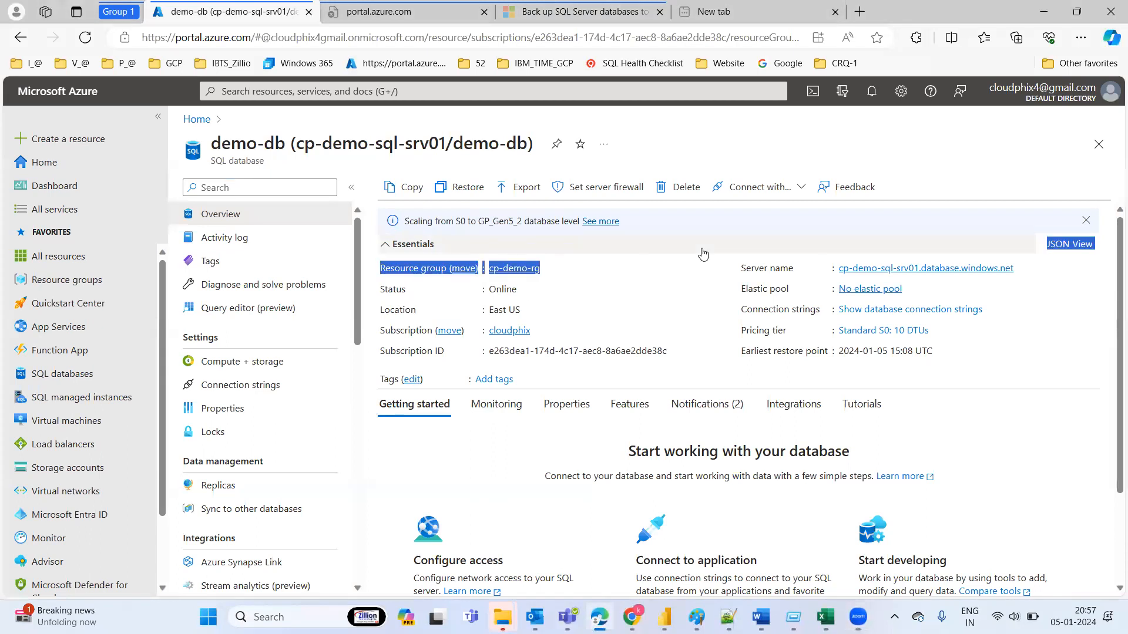
{"action": "left_click", "coordinate": [677, 115]}
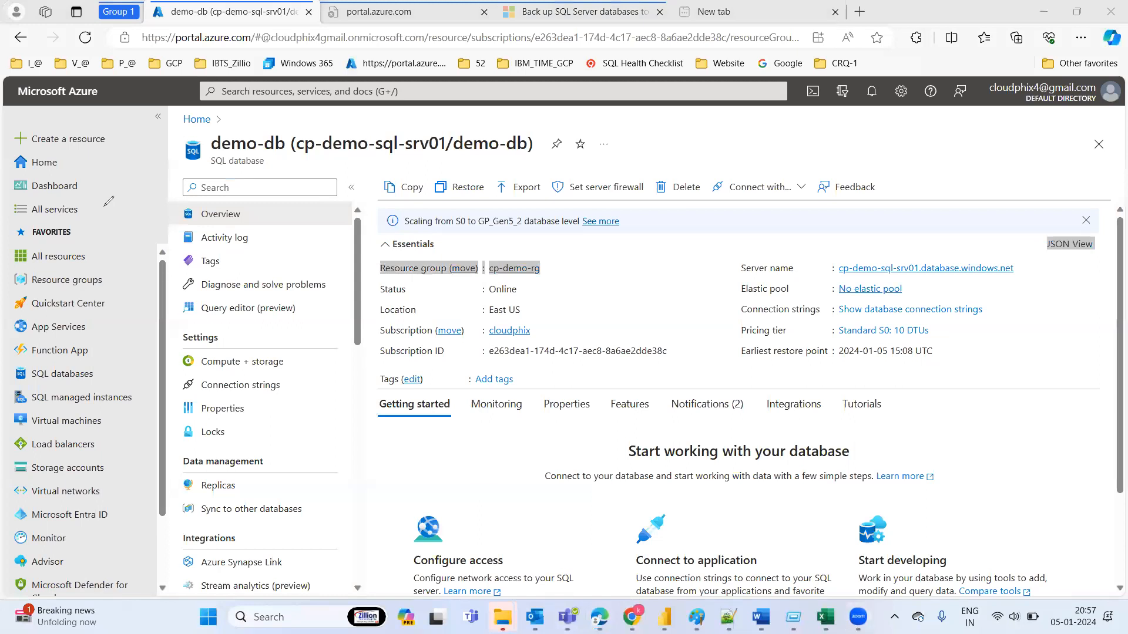
{"action": "left_click_drag", "start_coordinate": [903, 157], "coordinate": [942, 149]}
{"action": "mouse_move", "coordinate": [899, 202]}
{"action": "left_mouse_down"}
{"action": "mouse_move", "coordinate": [921, 203]}
{"action": "mouse_move", "coordinate": [917, 164]}
{"action": "mouse_move", "coordinate": [949, 184]}
{"action": "left_mouse_up"}
{"action": "mouse_move", "coordinate": [873, 132]}
{"action": "left_mouse_down"}
{"action": "mouse_move", "coordinate": [879, 156]}
{"action": "mouse_move", "coordinate": [871, 122]}
{"action": "mouse_move", "coordinate": [895, 133]}
{"action": "left_mouse_up"}
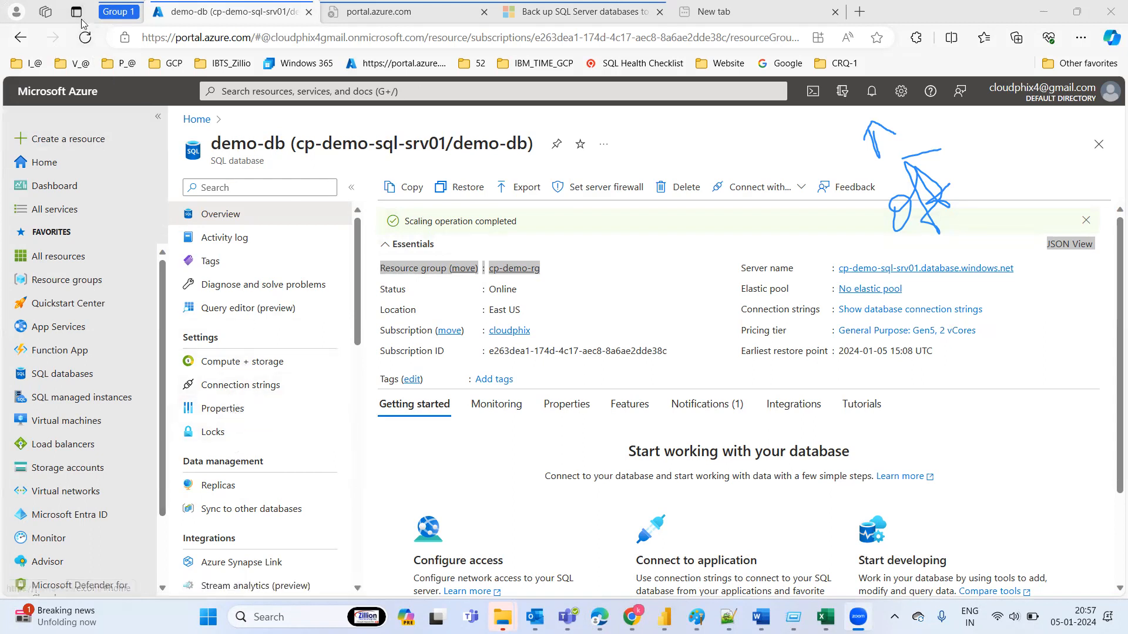
Reload demo-db's overview and review the available maintenance window choices in its Maintenance settings, closing them without a change
{"action": "left_click", "coordinate": [91, 42]}
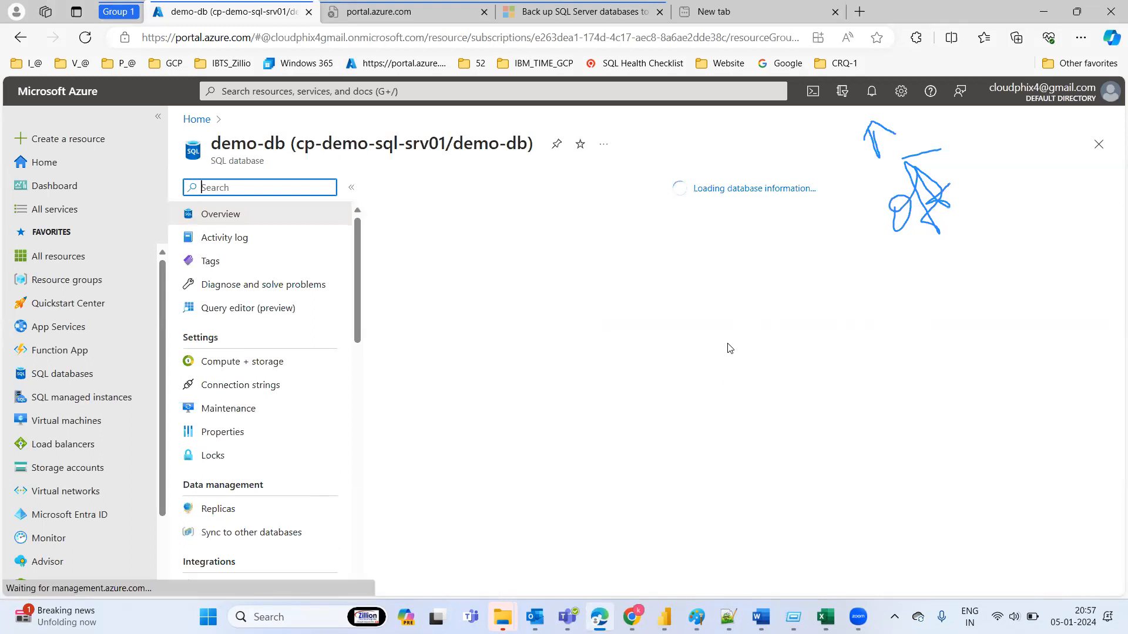
{"action": "left_click", "coordinate": [231, 411]}
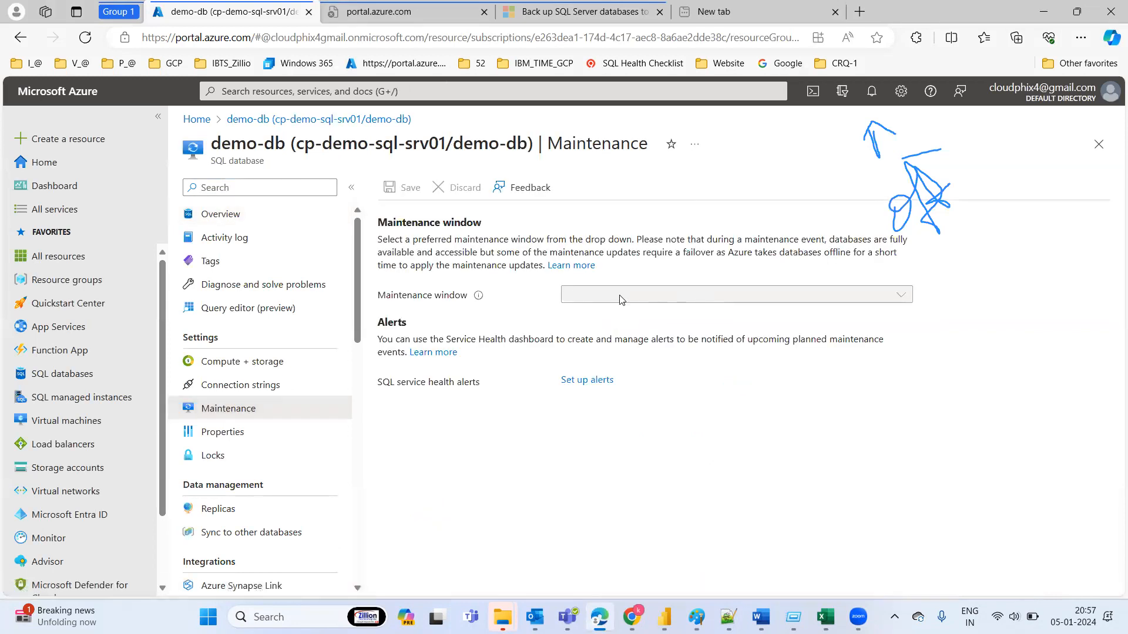
{"action": "left_click", "coordinate": [700, 301]}
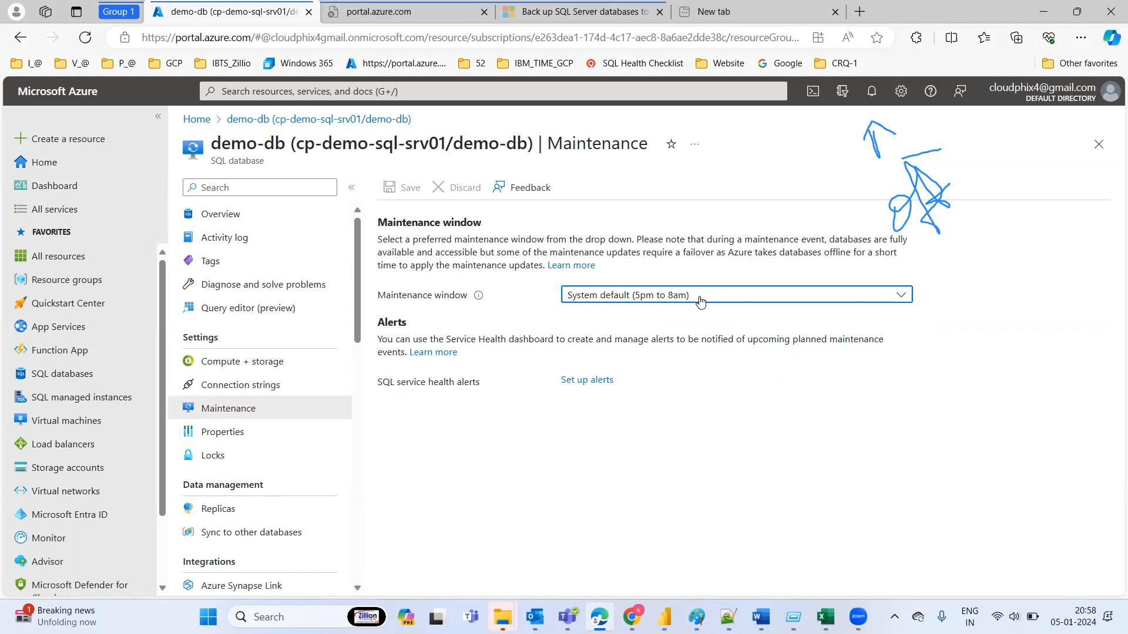
{"action": "left_click", "coordinate": [700, 301]}
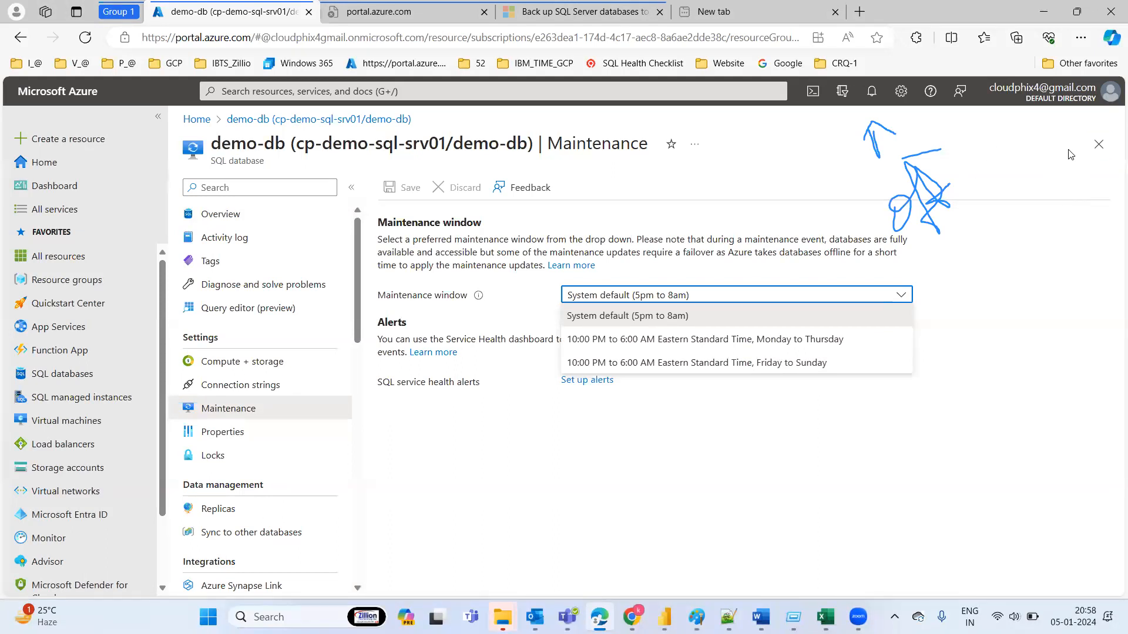
{"action": "left_click", "coordinate": [1098, 154]}
{"action": "left_click", "coordinate": [1097, 154]}
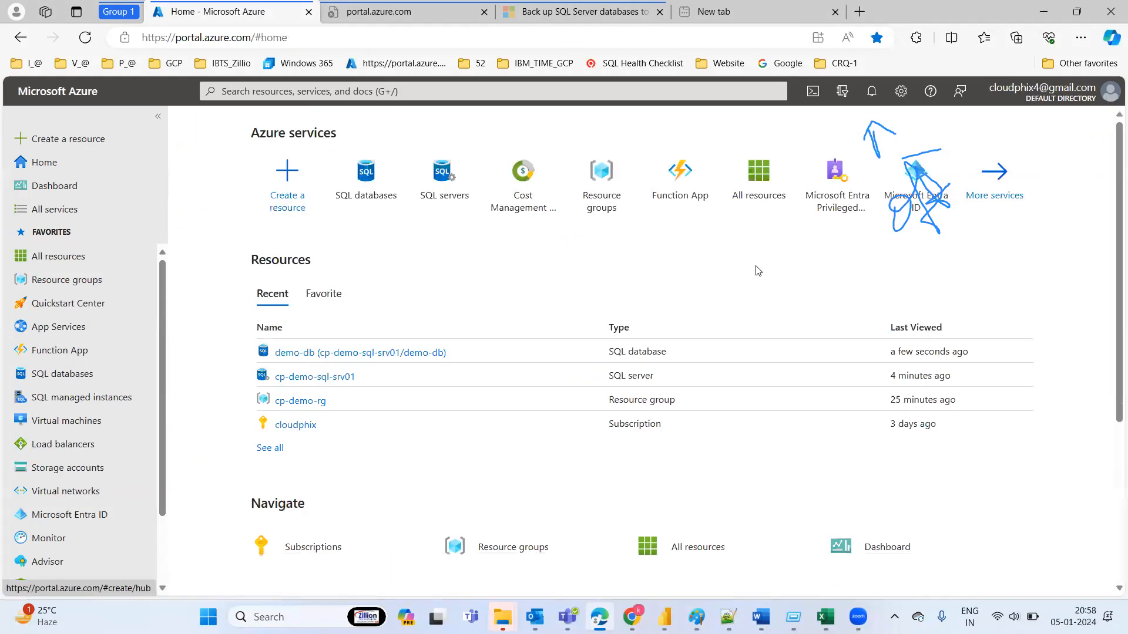
Reopen demo-db from the recent resources and look over its overview details and management options
{"action": "left_click", "coordinate": [324, 354]}
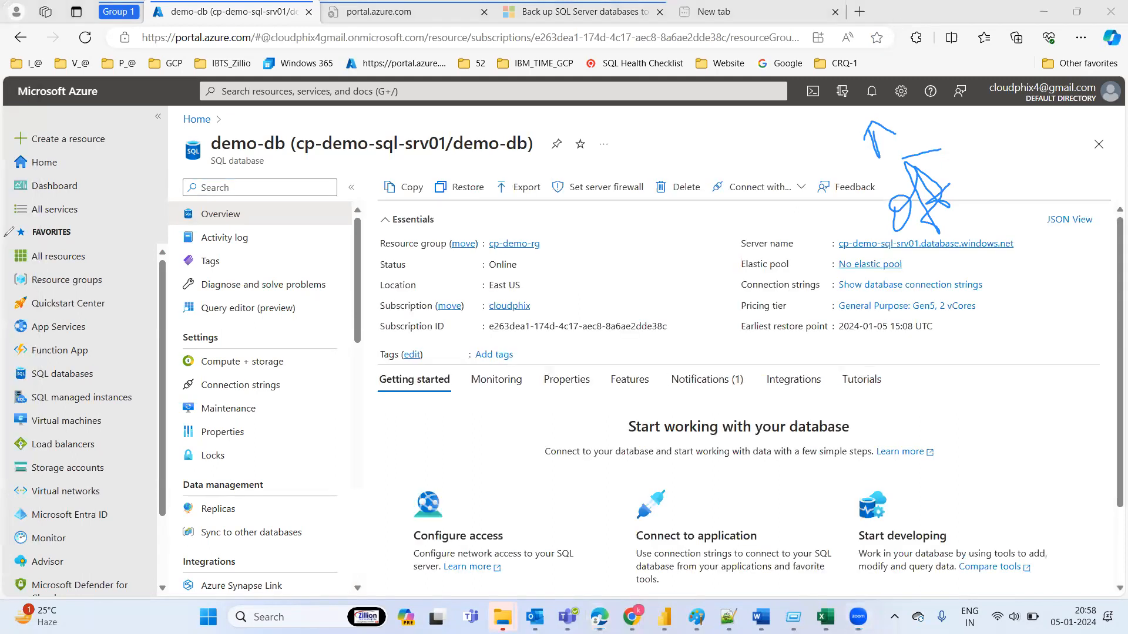
{"action": "mouse_move", "coordinate": [936, 272]}
{"action": "left_mouse_down"}
{"action": "mouse_move", "coordinate": [807, 159]}
{"action": "mouse_move", "coordinate": [869, 142]}
{"action": "mouse_move", "coordinate": [953, 168]}
{"action": "mouse_move", "coordinate": [909, 208]}
{"action": "left_mouse_up"}
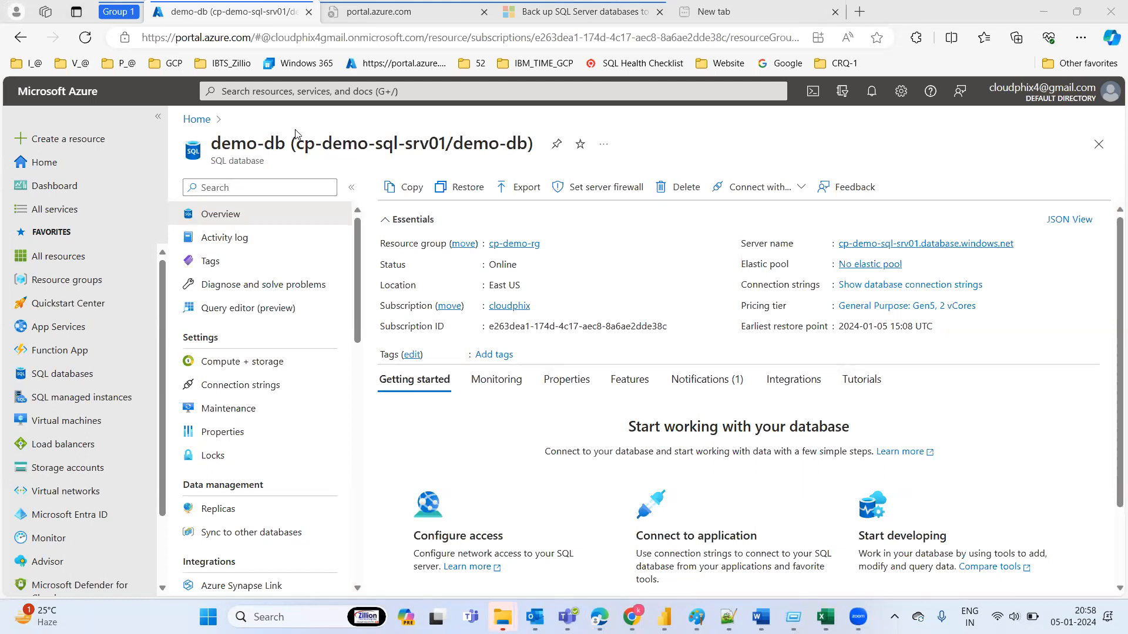
{"action": "left_click_drag", "start_coordinate": [354, 292], "coordinate": [350, 261]}
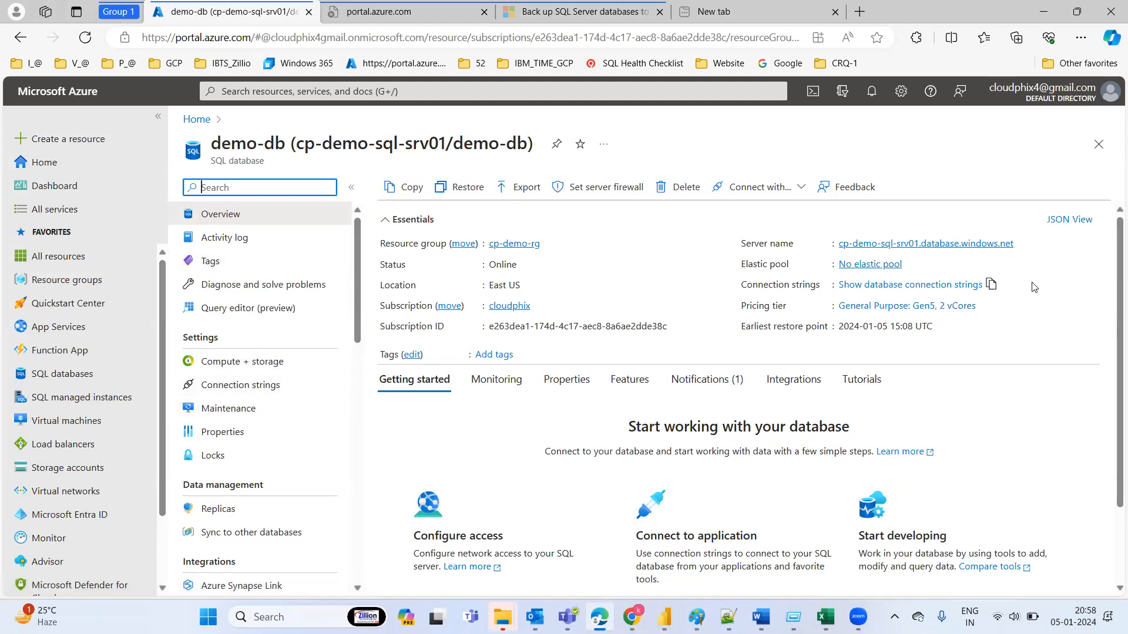
Open demo-db's server, review the available database backups and return to demo-db
{"action": "left_click", "coordinate": [895, 251]}
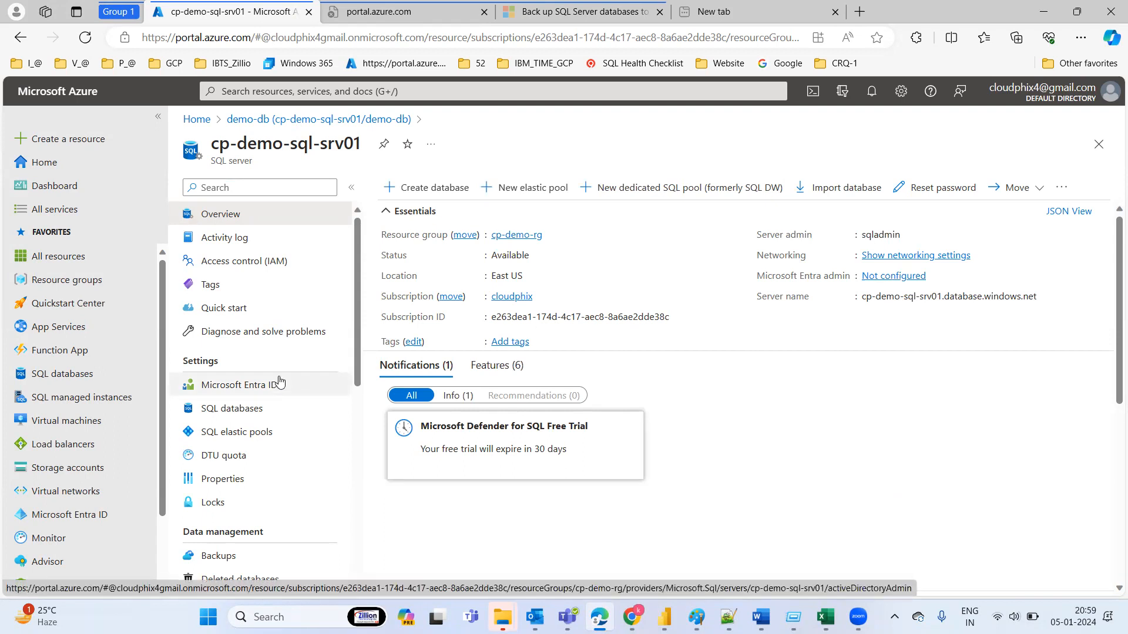
{"action": "scroll", "coordinate": [352, 293], "scroll_direction": "down", "scroll_amount": 3}
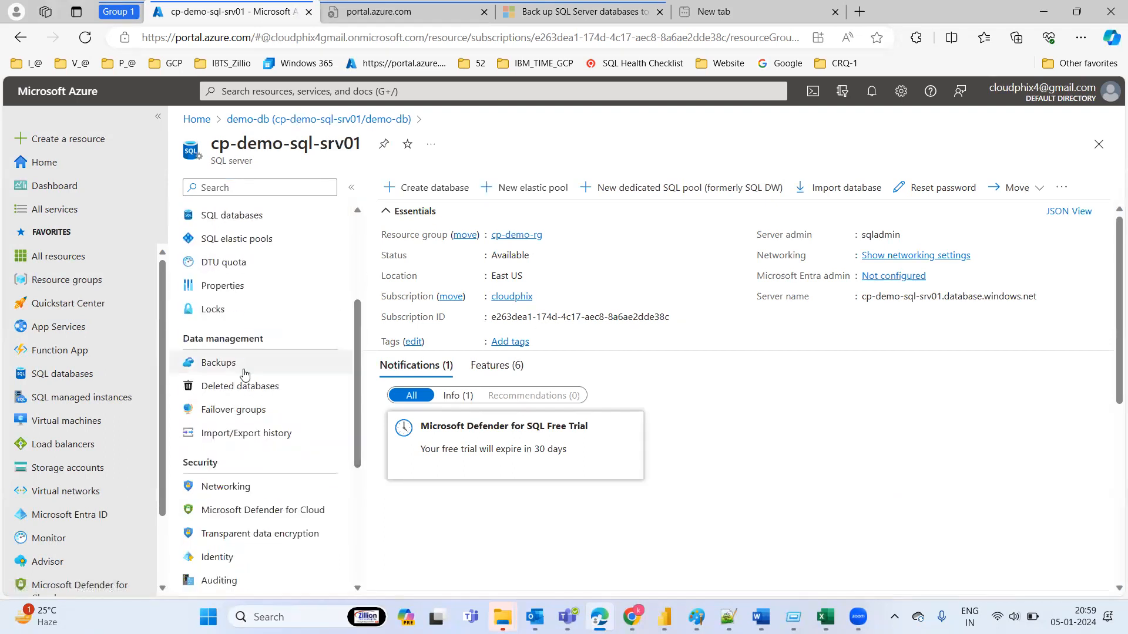
{"action": "left_click", "coordinate": [224, 367]}
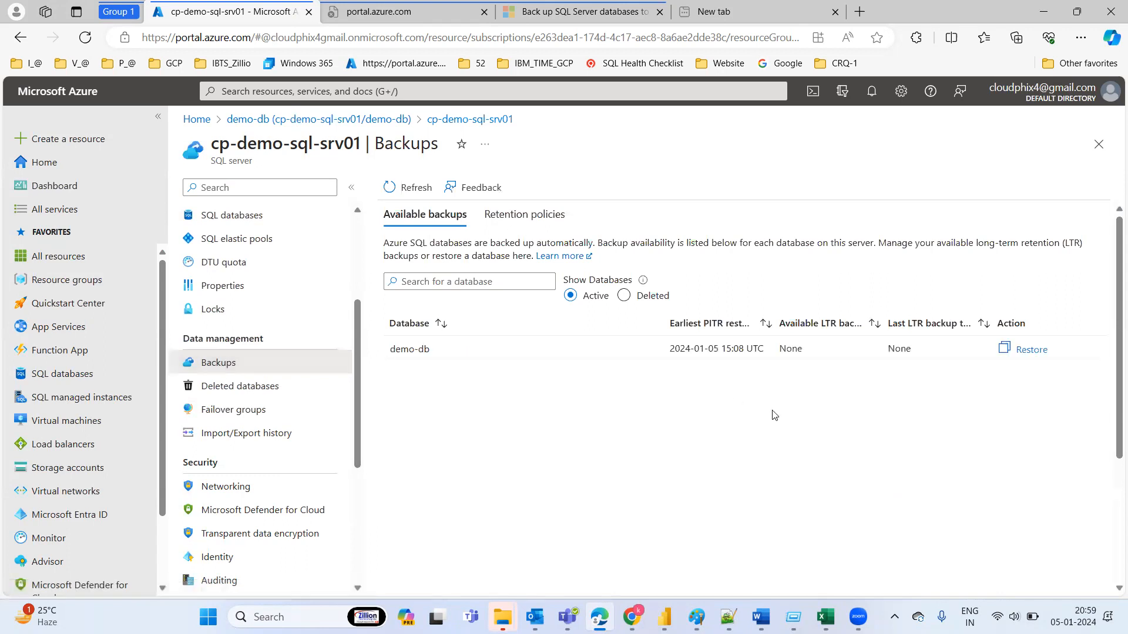
{"action": "left_click", "coordinate": [1104, 155]}
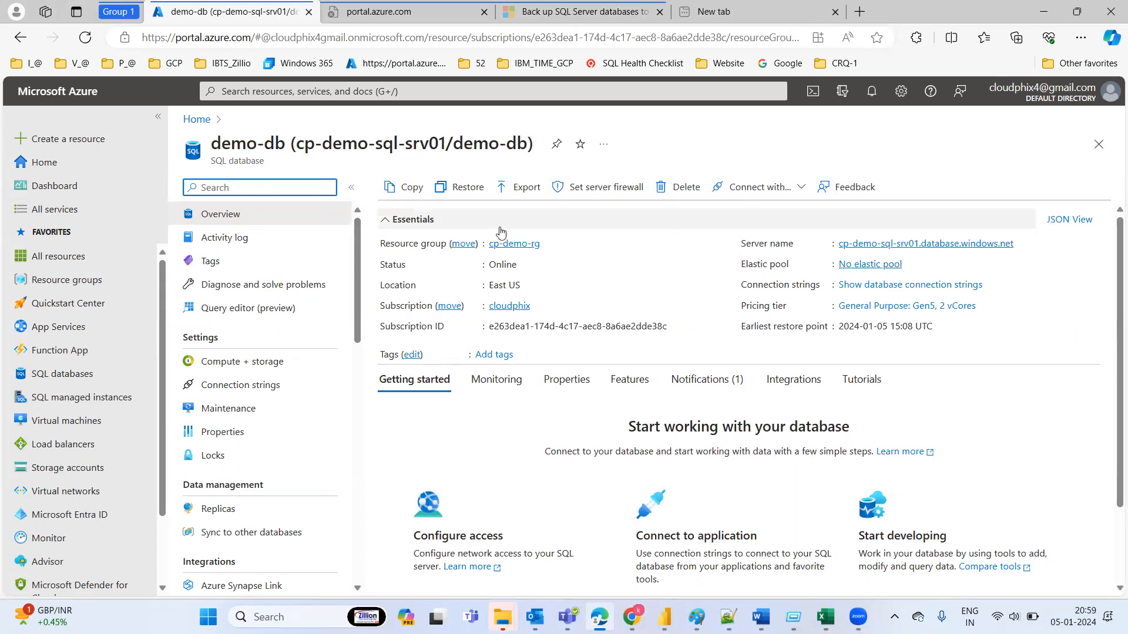
Create a copy of demo-db named demo-db_Copy on server cp-demo-sql-srv01 without an elastic pool
{"action": "left_click", "coordinate": [412, 188]}
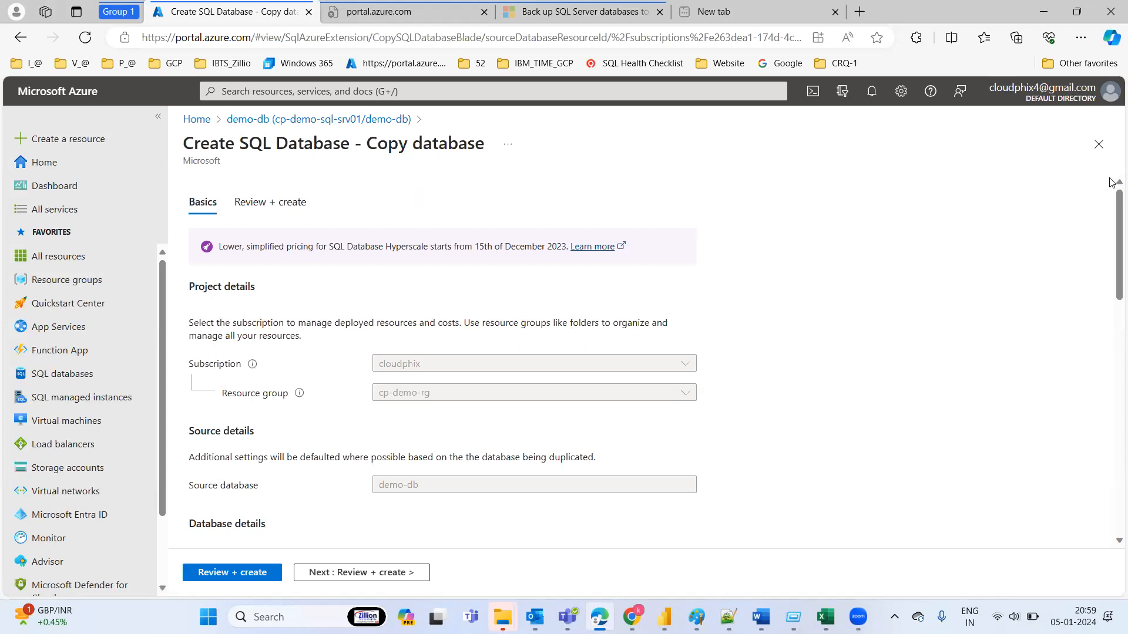
{"action": "left_click", "coordinate": [1096, 146]}
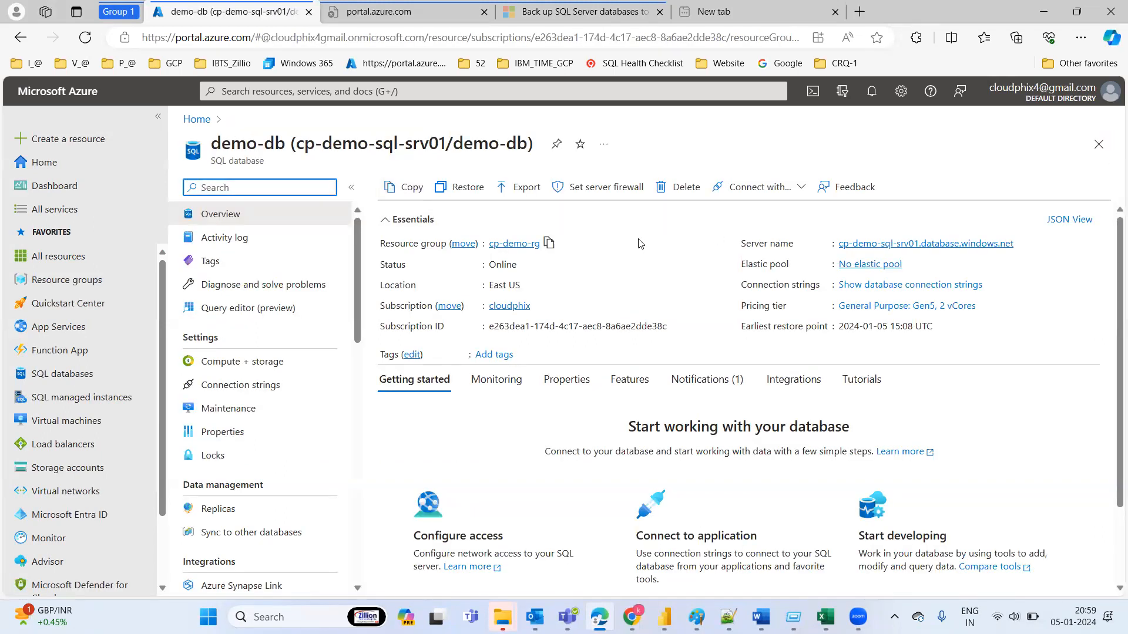
{"action": "left_click", "coordinate": [405, 193]}
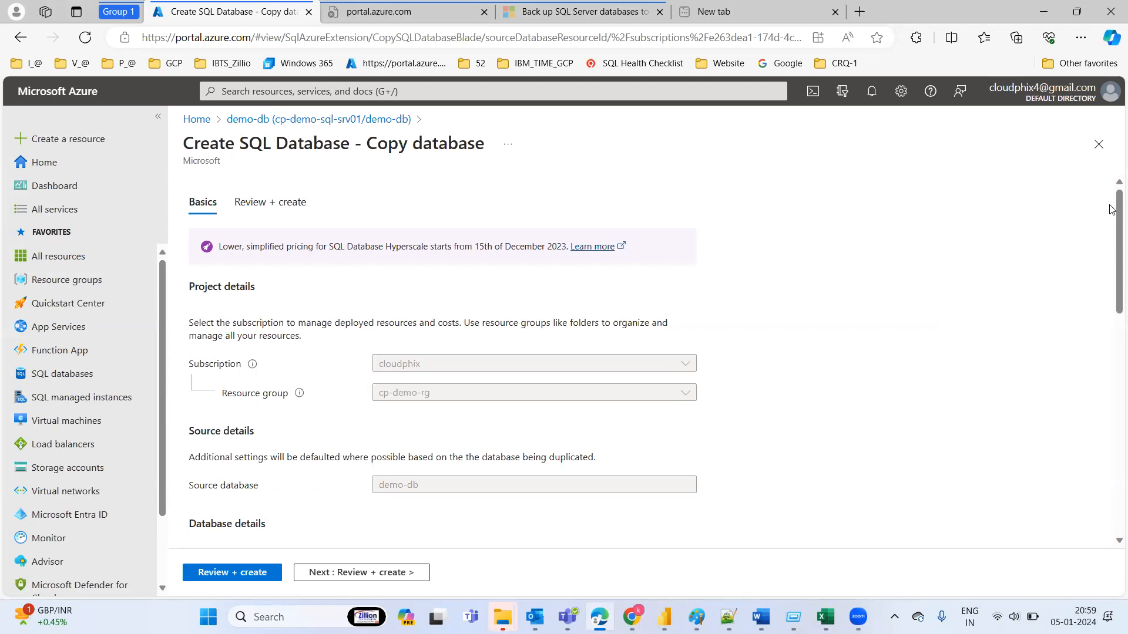
{"action": "left_click_drag", "start_coordinate": [1112, 209], "coordinate": [1112, 319]}
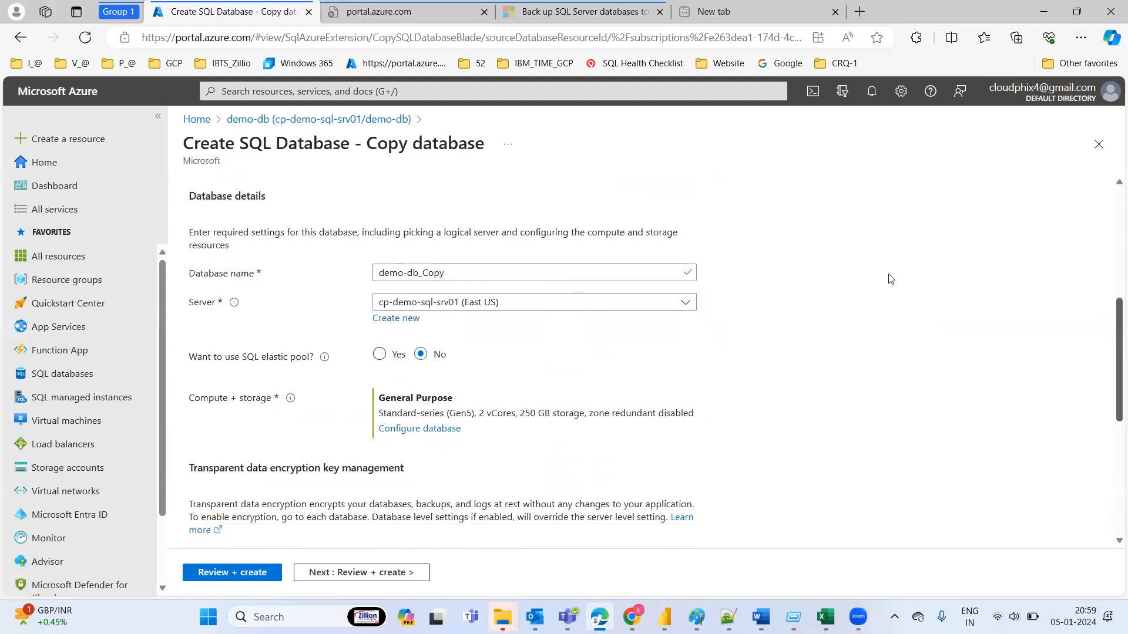
{"action": "left_click", "coordinate": [526, 311]}
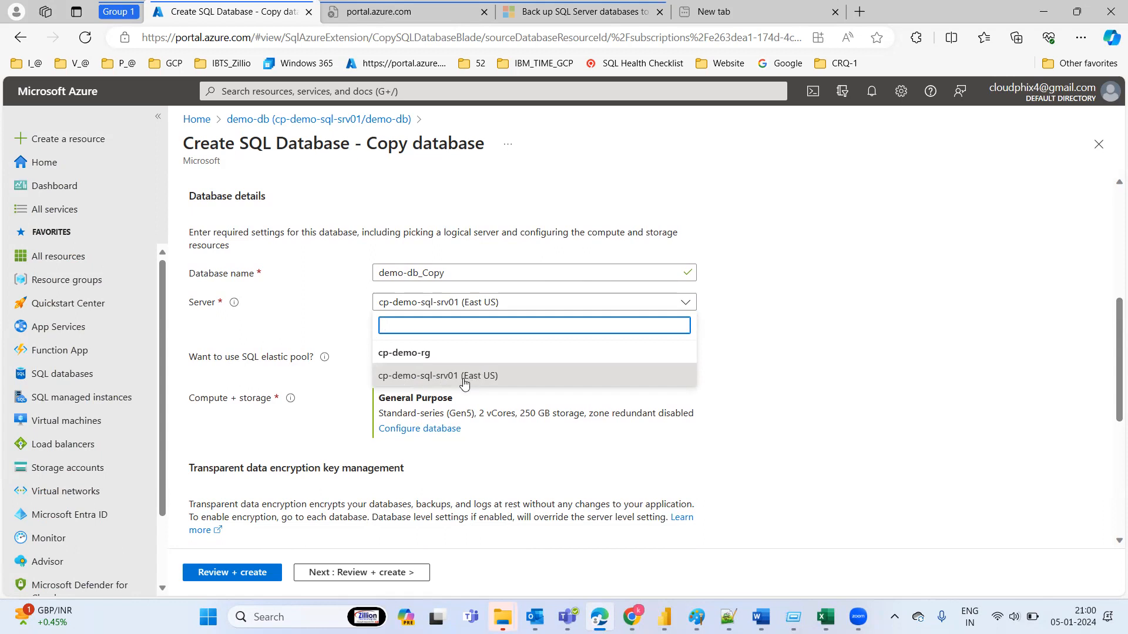
{"action": "left_click", "coordinate": [445, 270]}
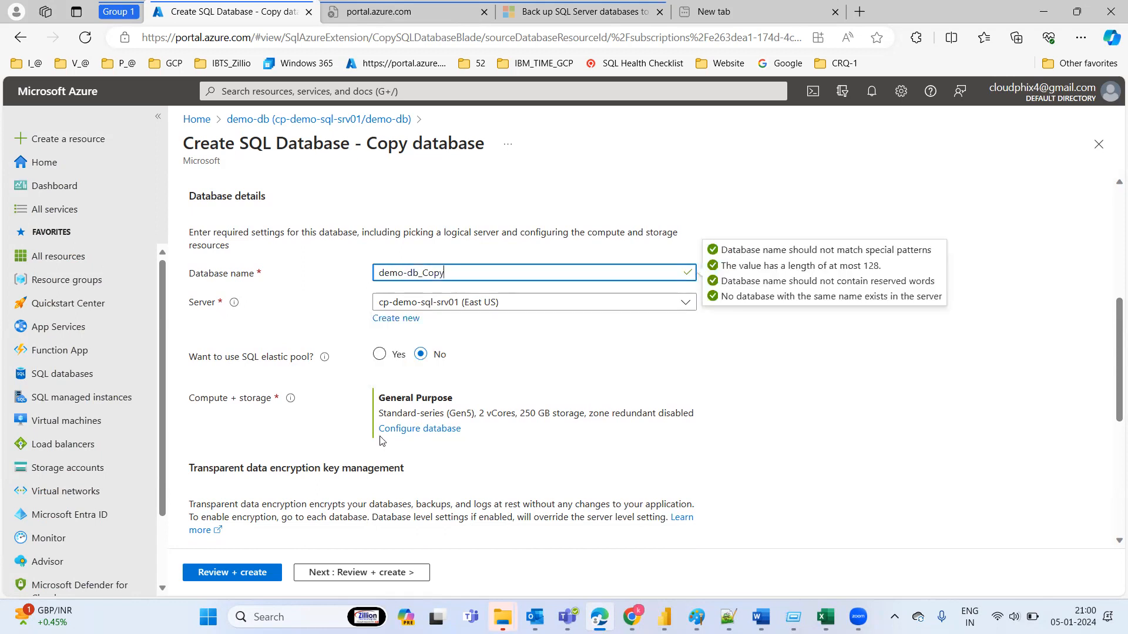
{"action": "left_click", "coordinate": [249, 570]}
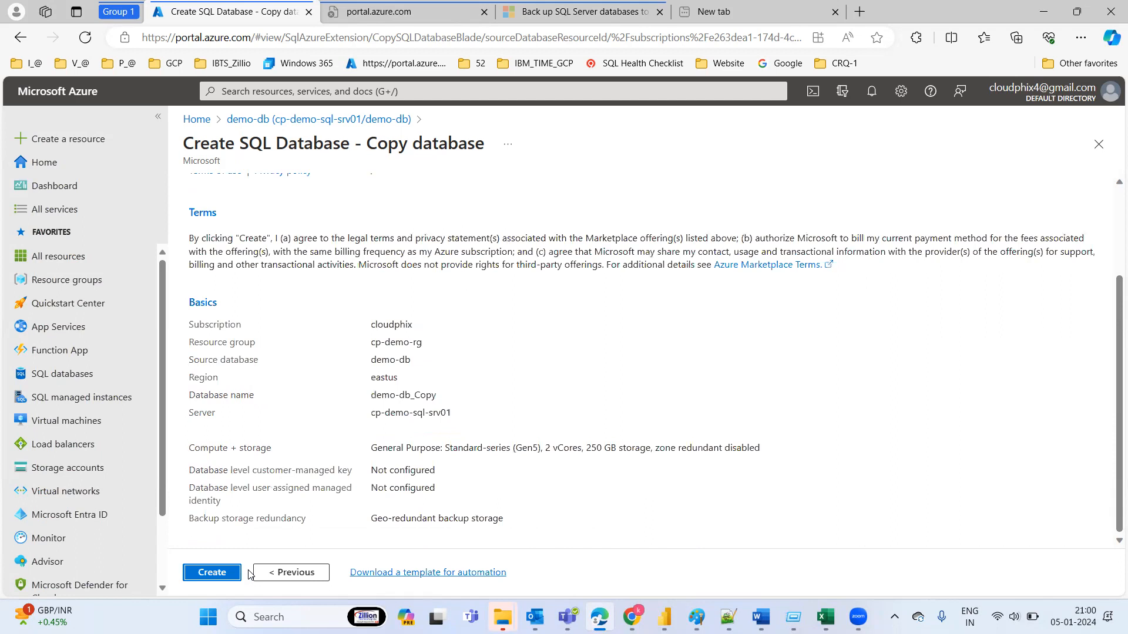
{"action": "left_click", "coordinate": [216, 573]}
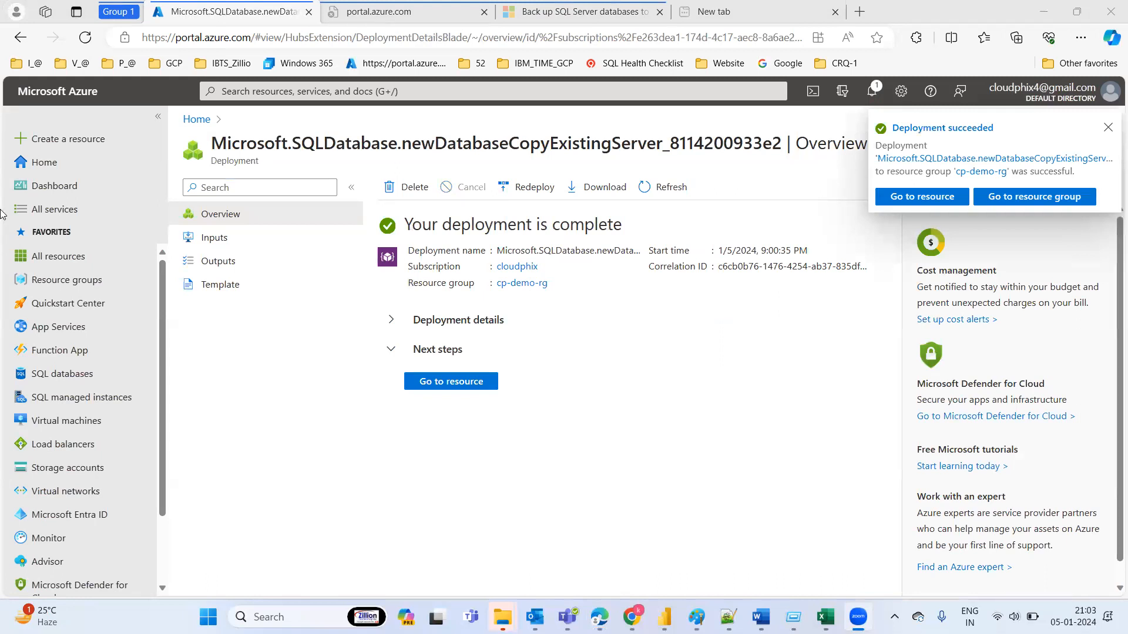
Open the newly deployed demo-db_Copy and check for it in its server's list of SQL databases
{"action": "left_click", "coordinate": [453, 389]}
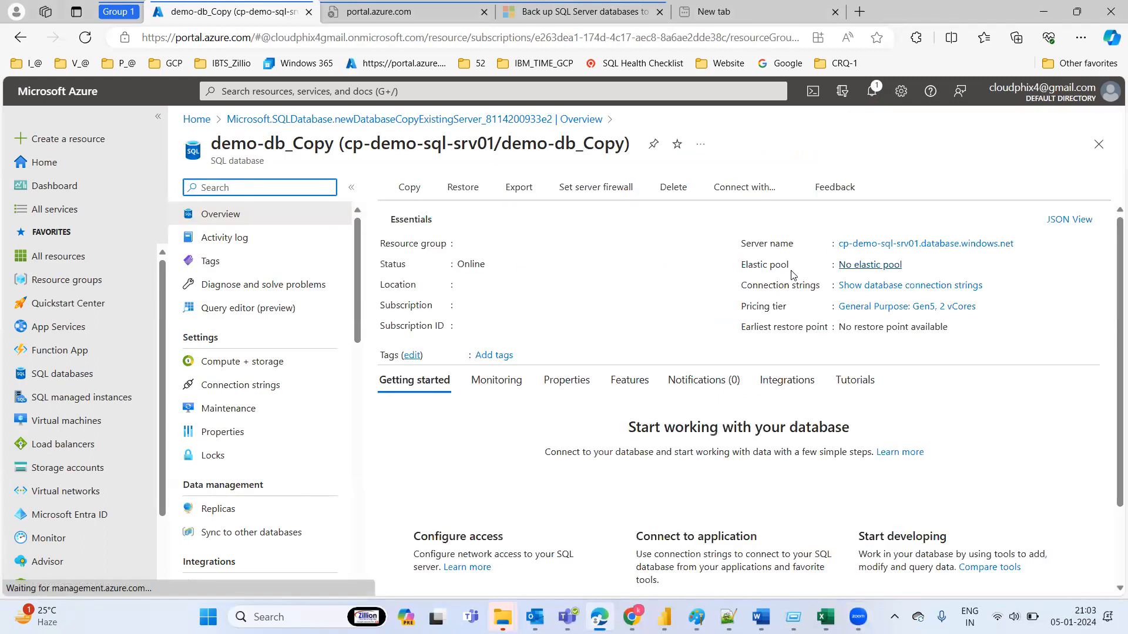
{"action": "left_click", "coordinate": [890, 243]}
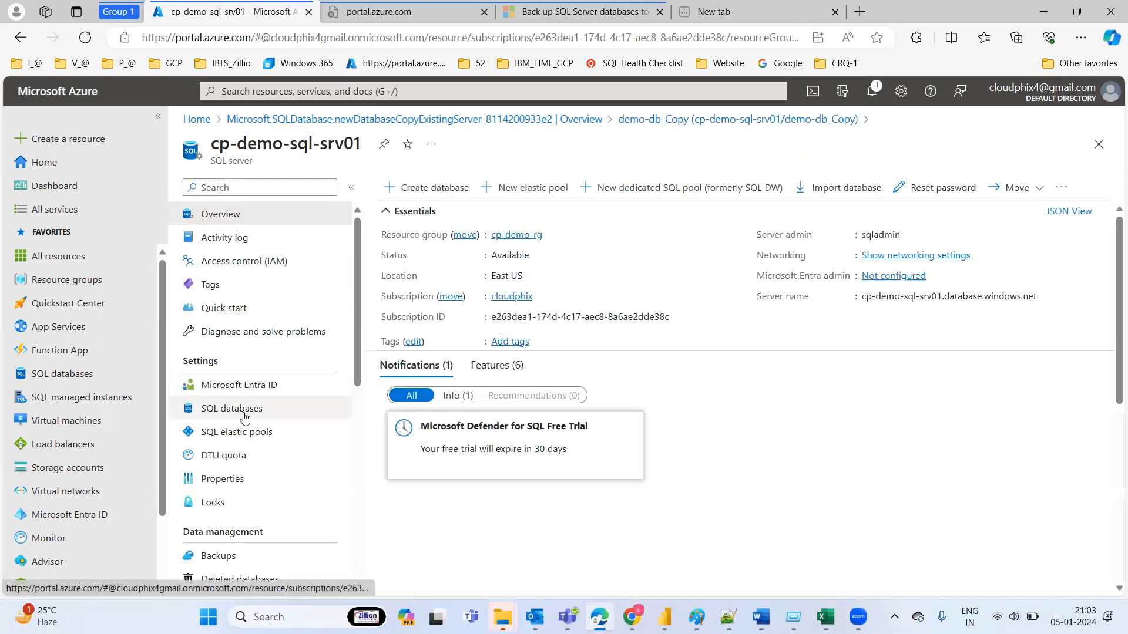
{"action": "left_click", "coordinate": [244, 415]}
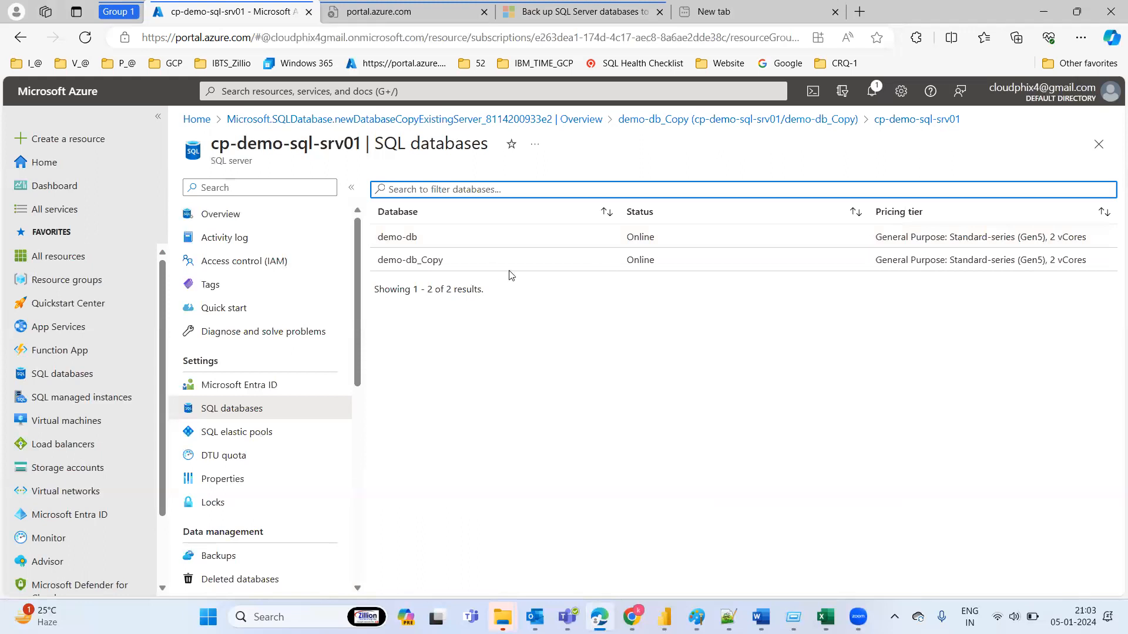
{"action": "left_click_drag", "start_coordinate": [474, 276], "coordinate": [377, 262]}
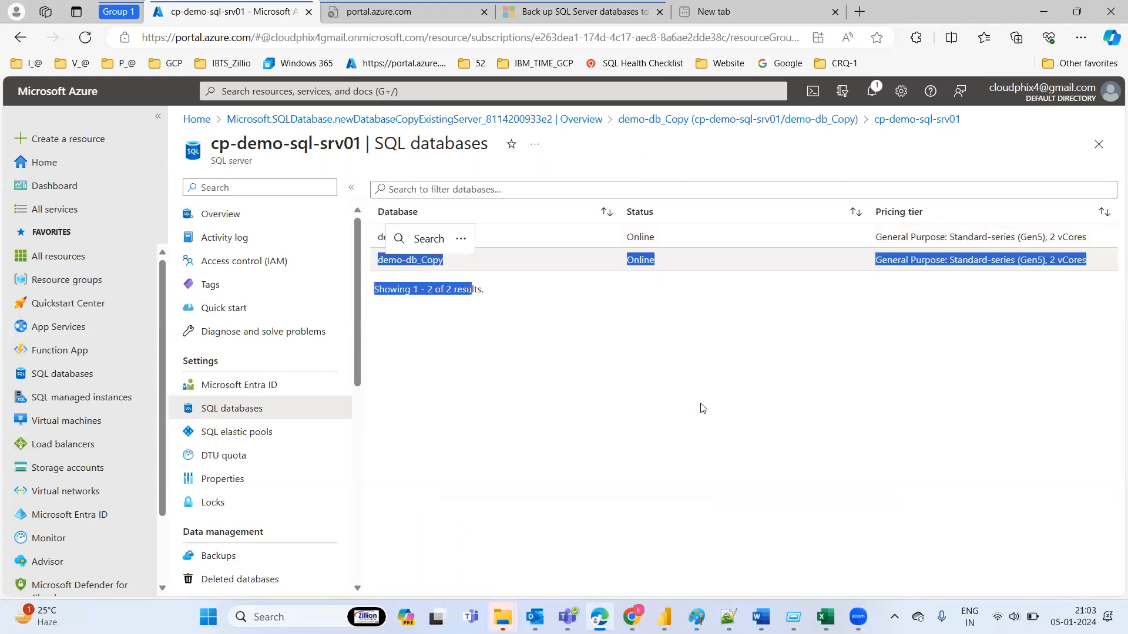
{"action": "left_click", "coordinate": [717, 422]}
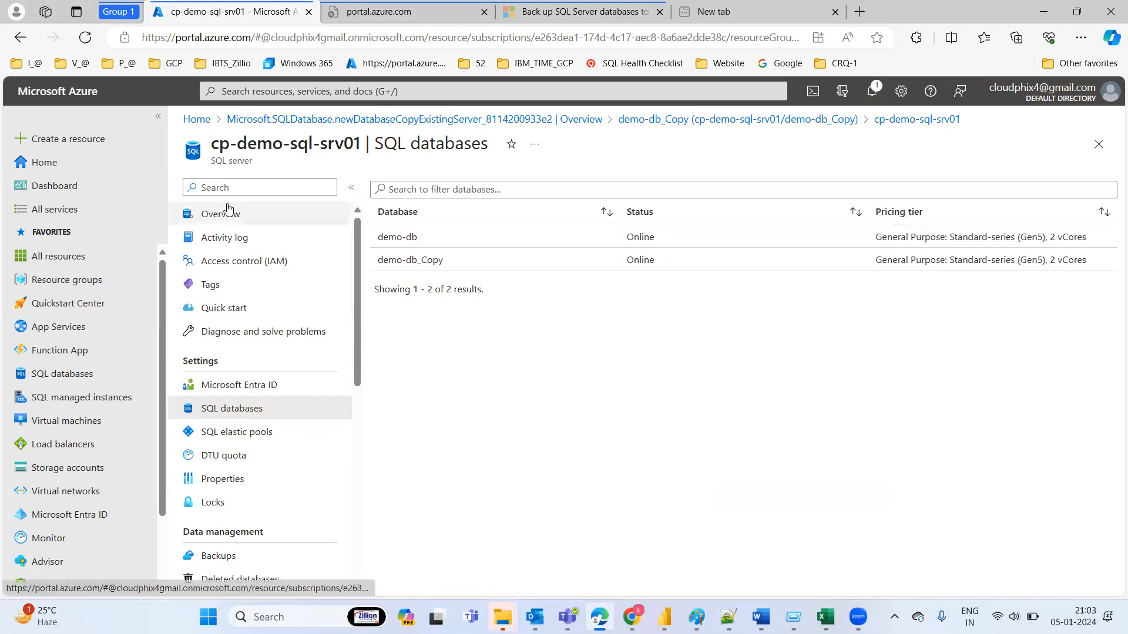
Start a point-in-time restore of demo-db and set the restore point date to 03/01/2024
{"action": "left_click", "coordinate": [408, 237]}
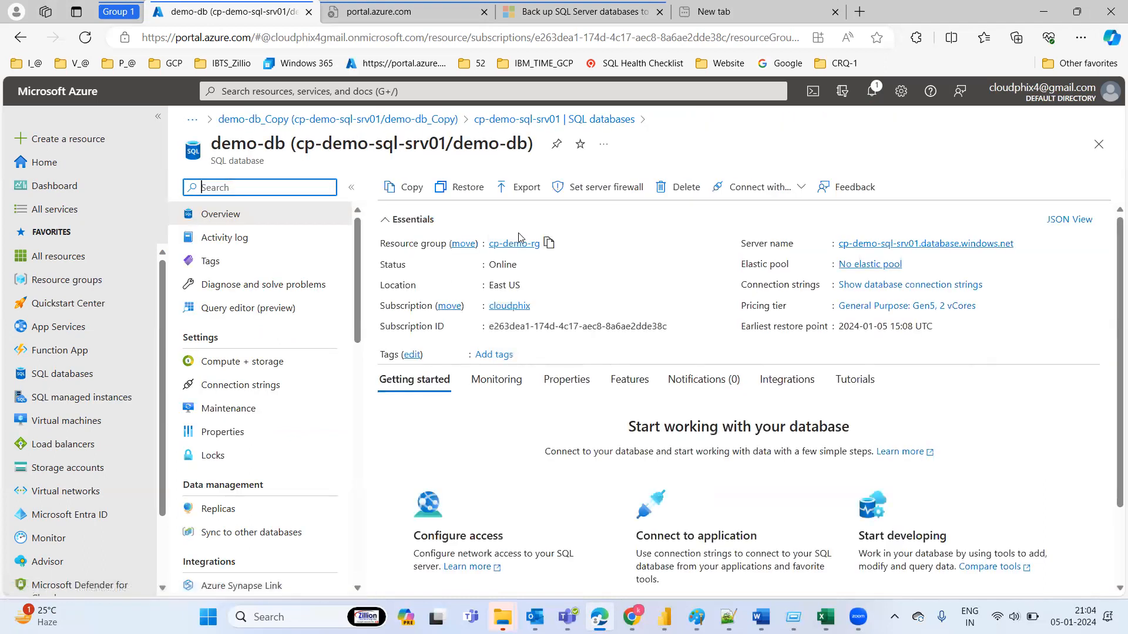
{"action": "left_click", "coordinate": [465, 188]}
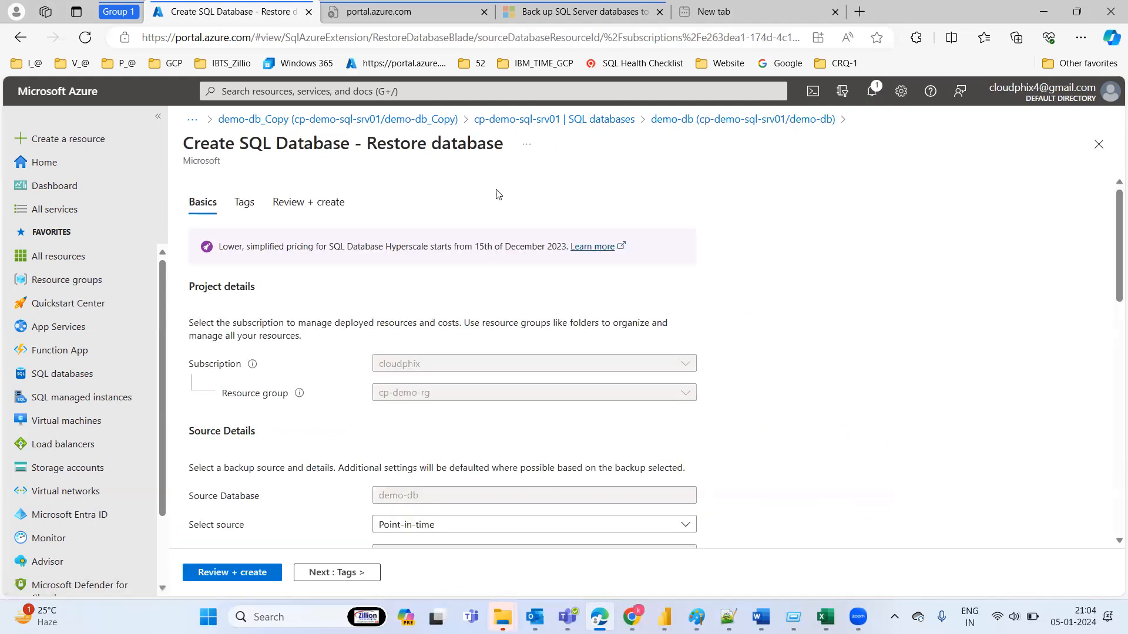
{"action": "left_click_drag", "start_coordinate": [1111, 249], "coordinate": [1113, 318]}
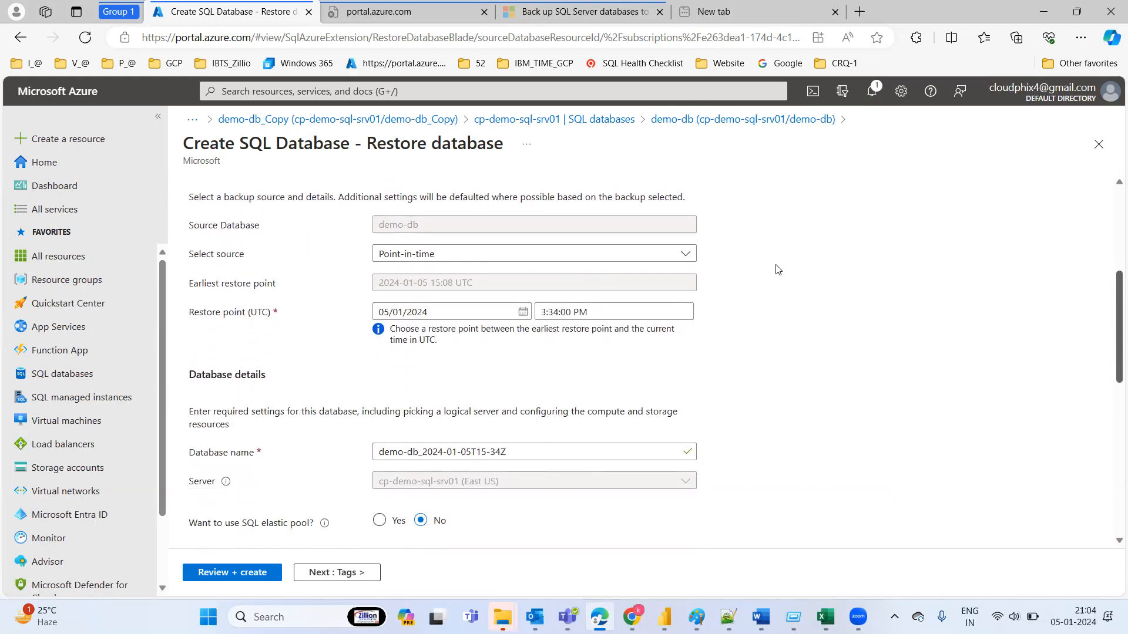
{"action": "left_click", "coordinate": [522, 312]}
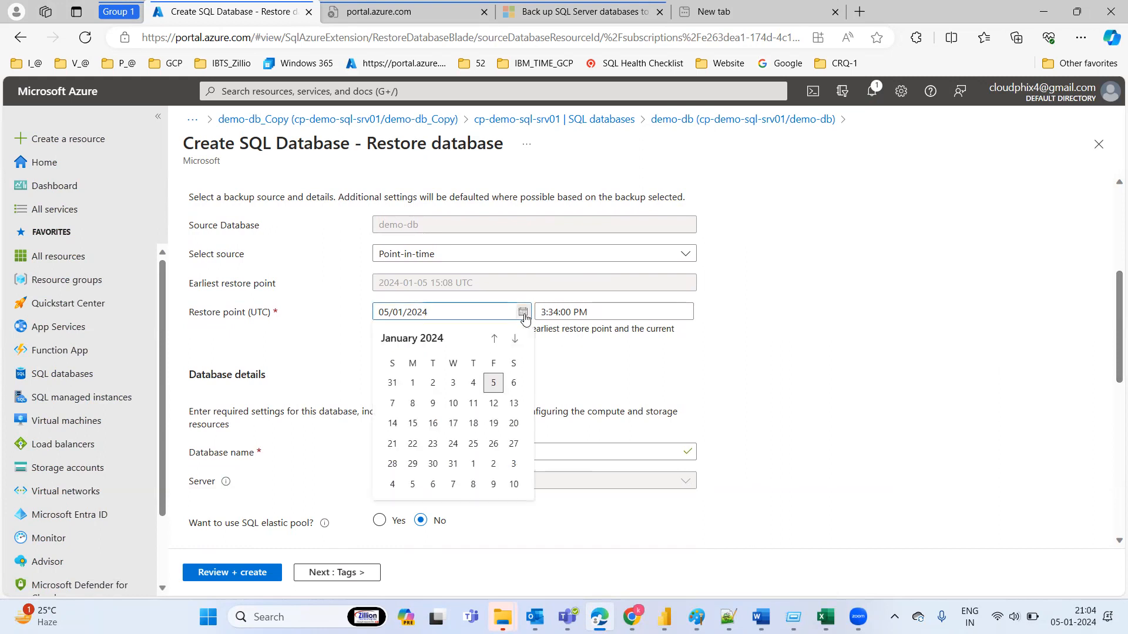
{"action": "left_click", "coordinate": [474, 387]}
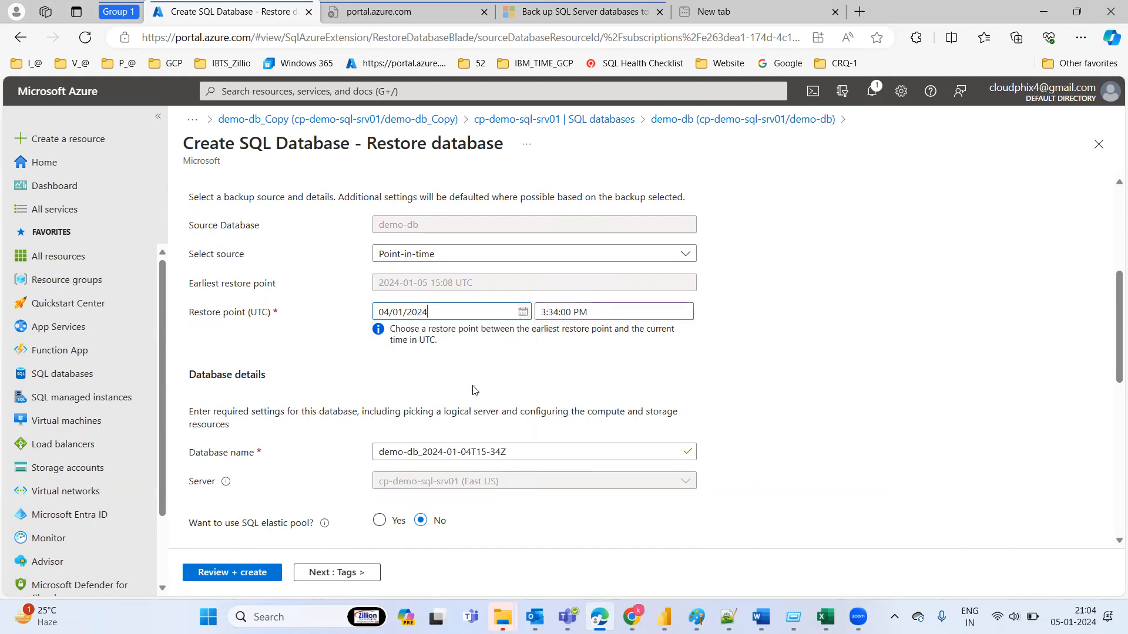
{"action": "left_click", "coordinate": [522, 314]}
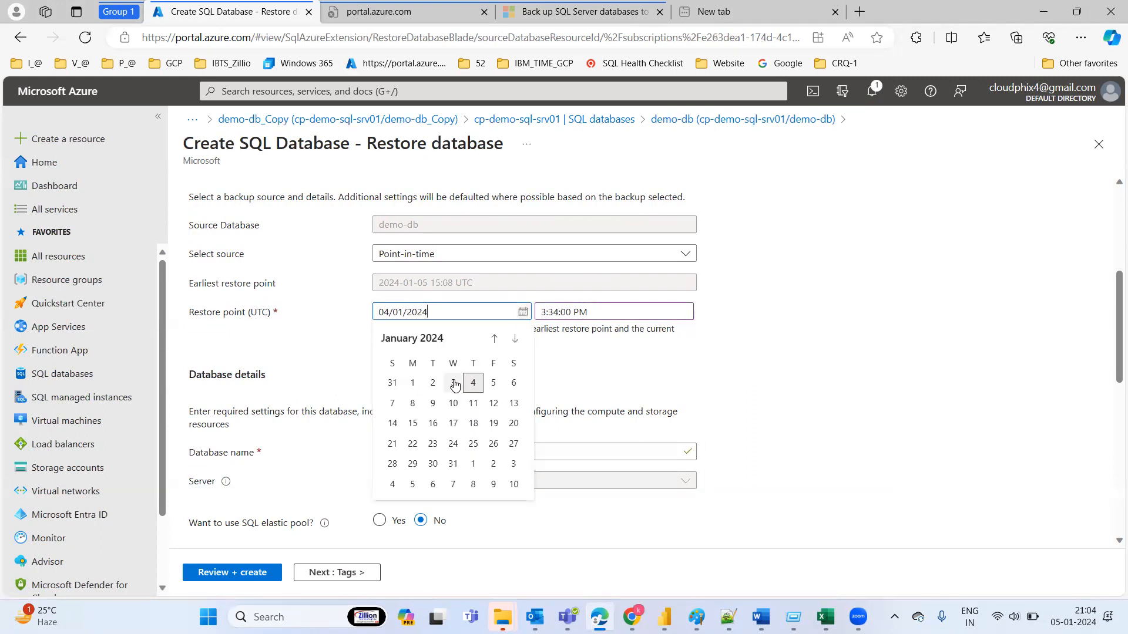
{"action": "left_click", "coordinate": [455, 383]}
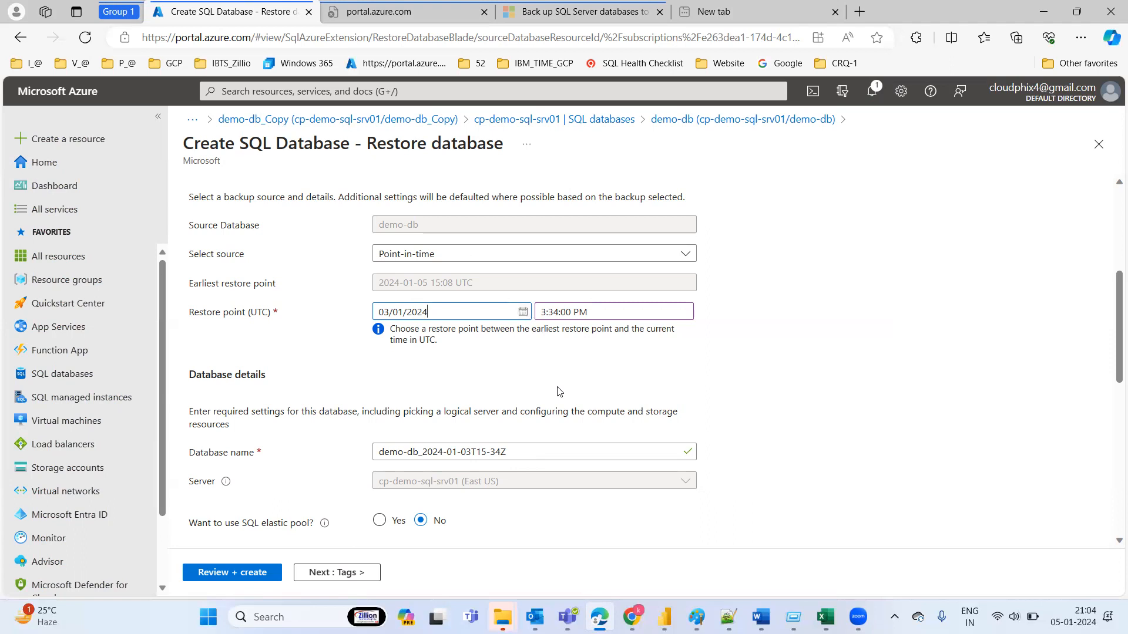
{"action": "left_click_drag", "start_coordinate": [1114, 347], "coordinate": [1083, 271]}
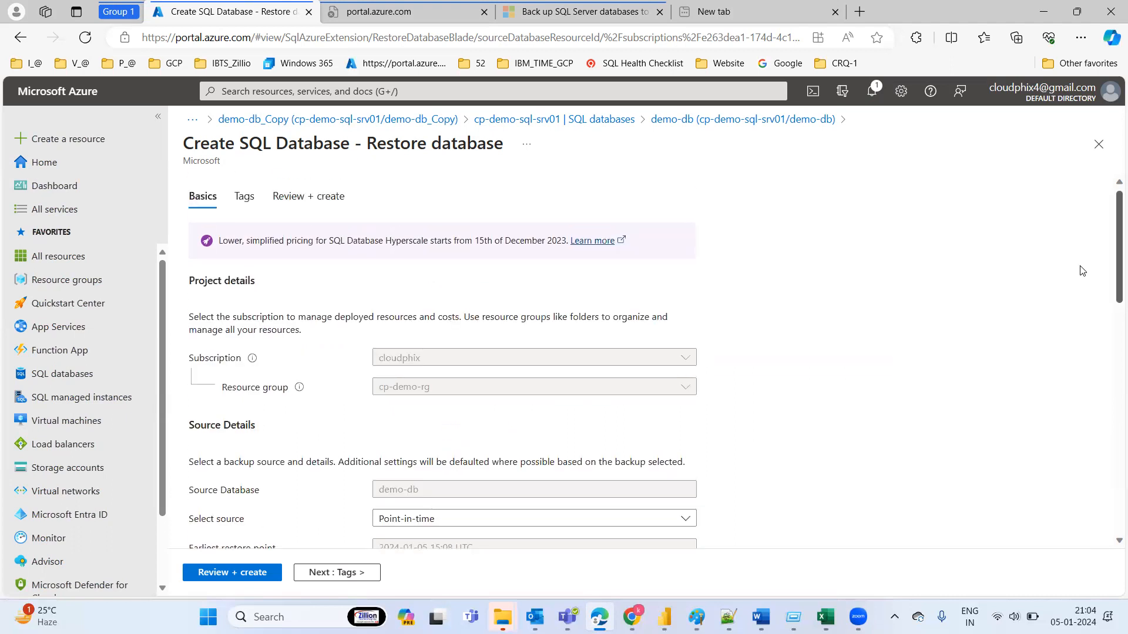
{"action": "left_click", "coordinate": [227, 575]}
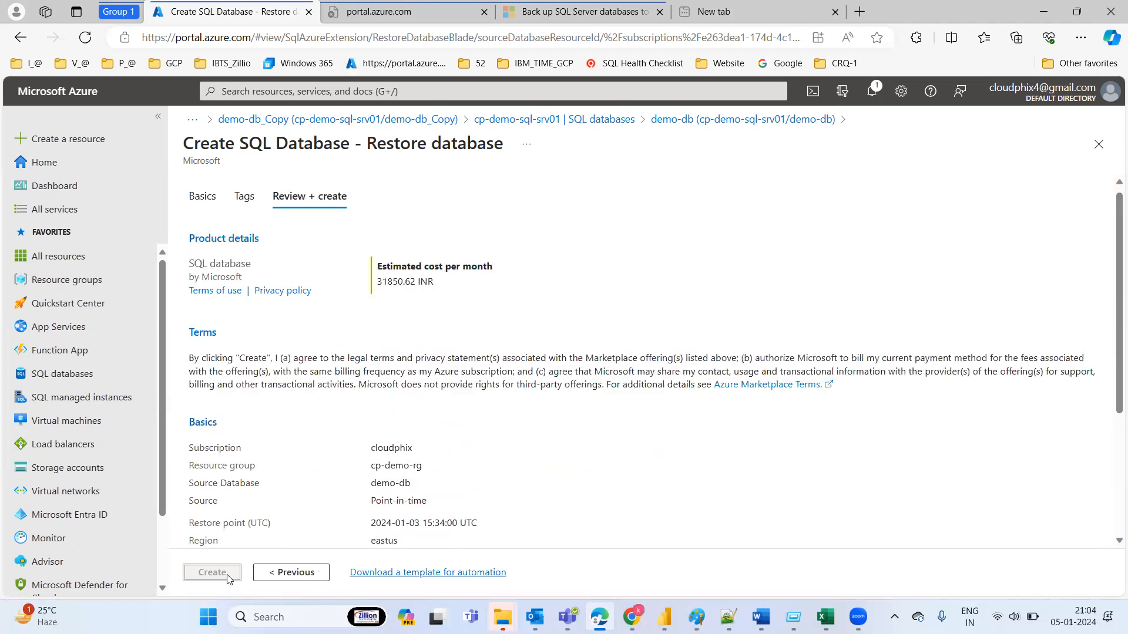
{"action": "left_click", "coordinate": [213, 572]}
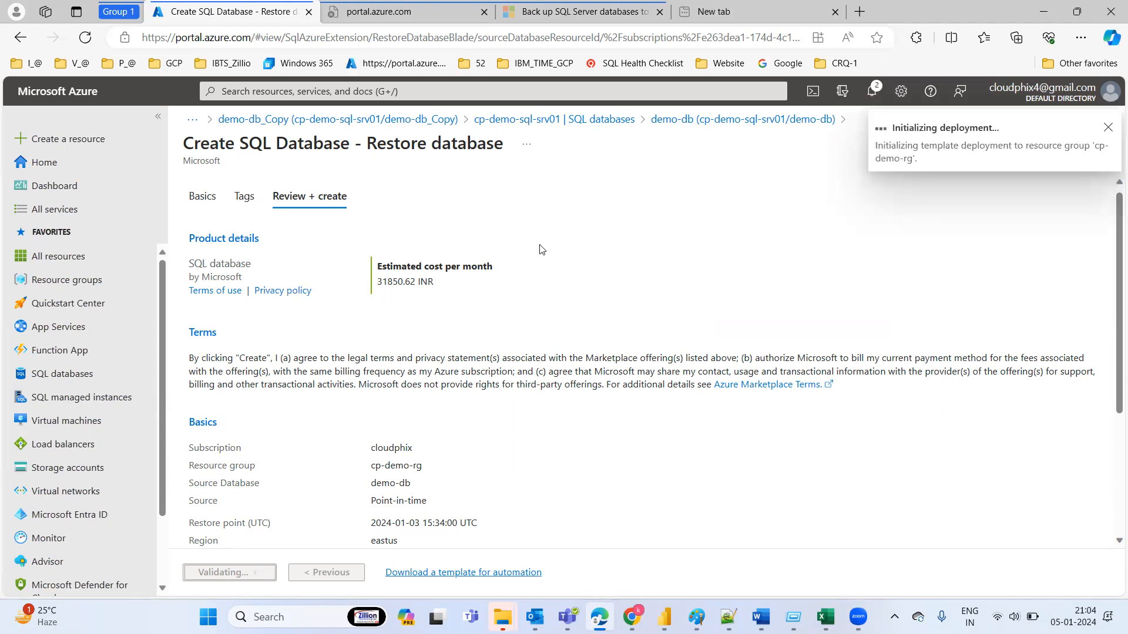
{"action": "left_click", "coordinate": [199, 196]}
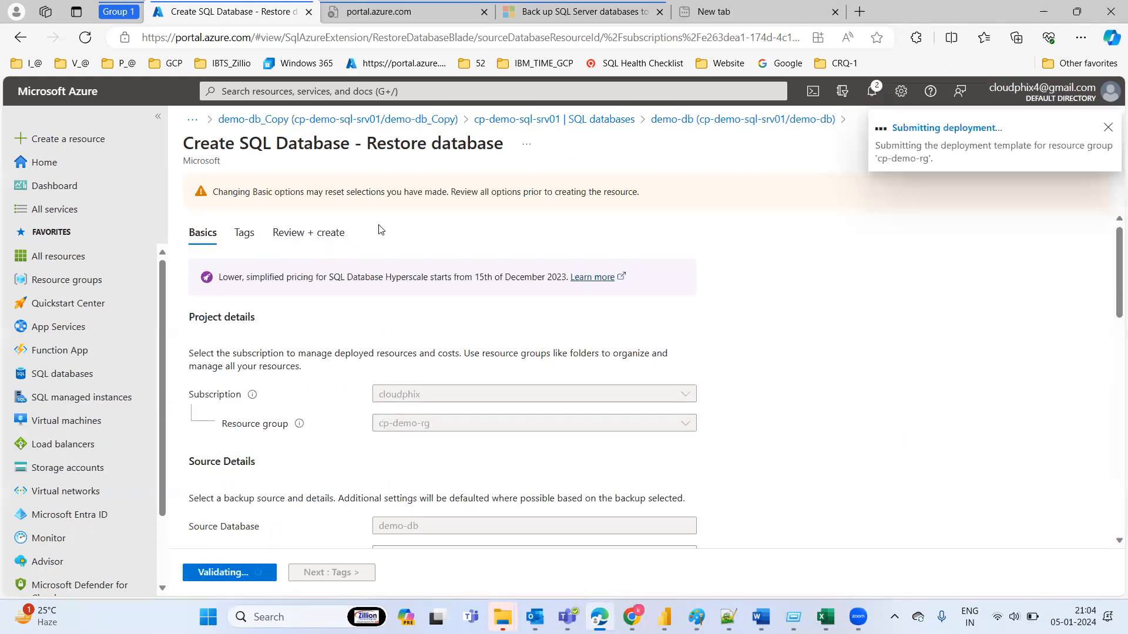
{"action": "left_click_drag", "start_coordinate": [1112, 244], "coordinate": [1111, 358]}
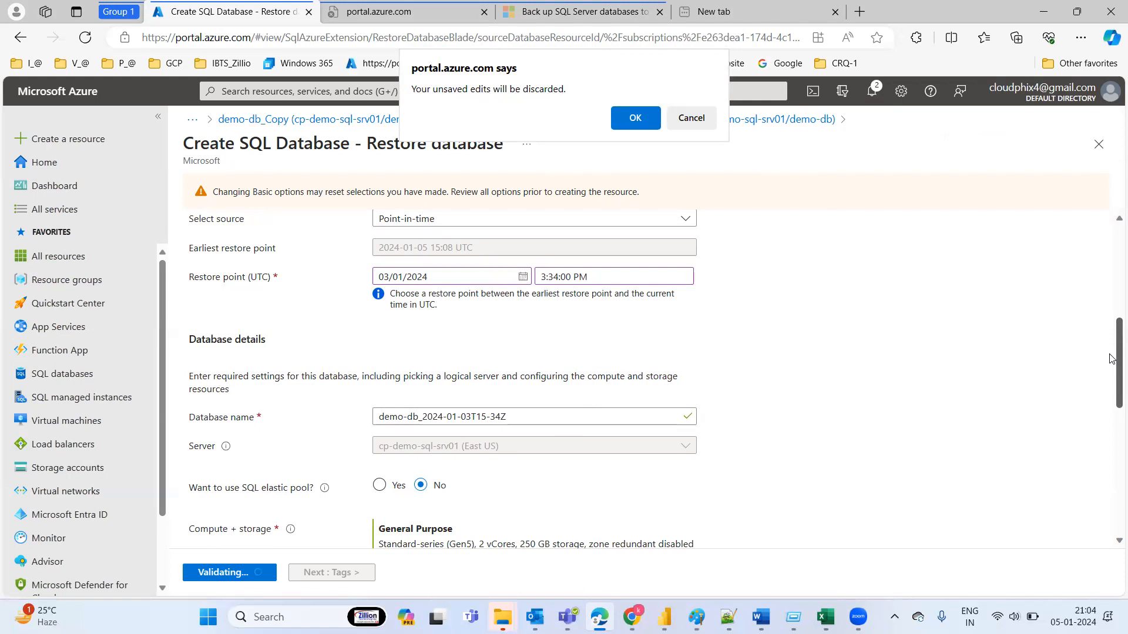
{"action": "left_click", "coordinate": [635, 118]}
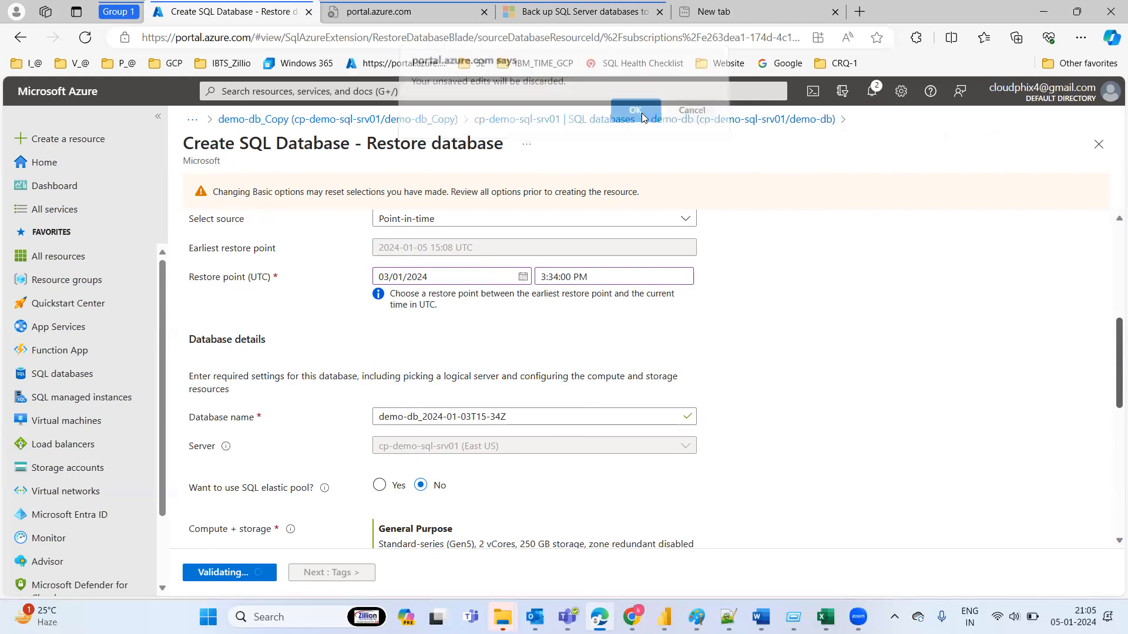
Read the restore deployment's notification and overview, then close the deployment page
{"action": "left_click", "coordinate": [880, 99]}
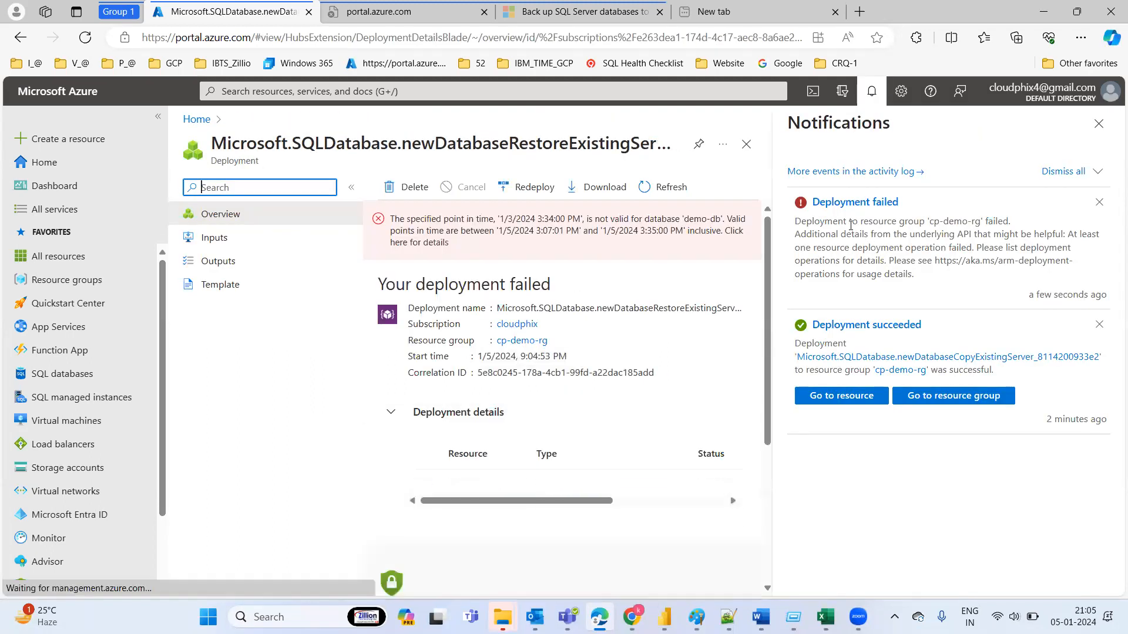
{"action": "left_click_drag", "start_coordinate": [835, 236], "coordinate": [1016, 234]}
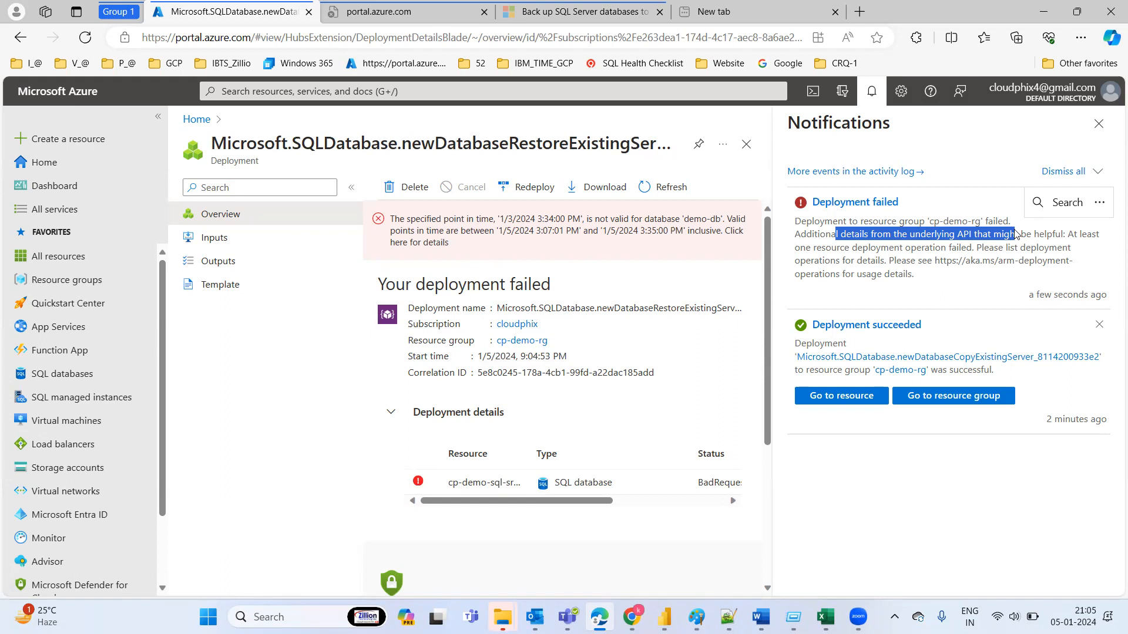
{"action": "left_click", "coordinate": [1098, 124]}
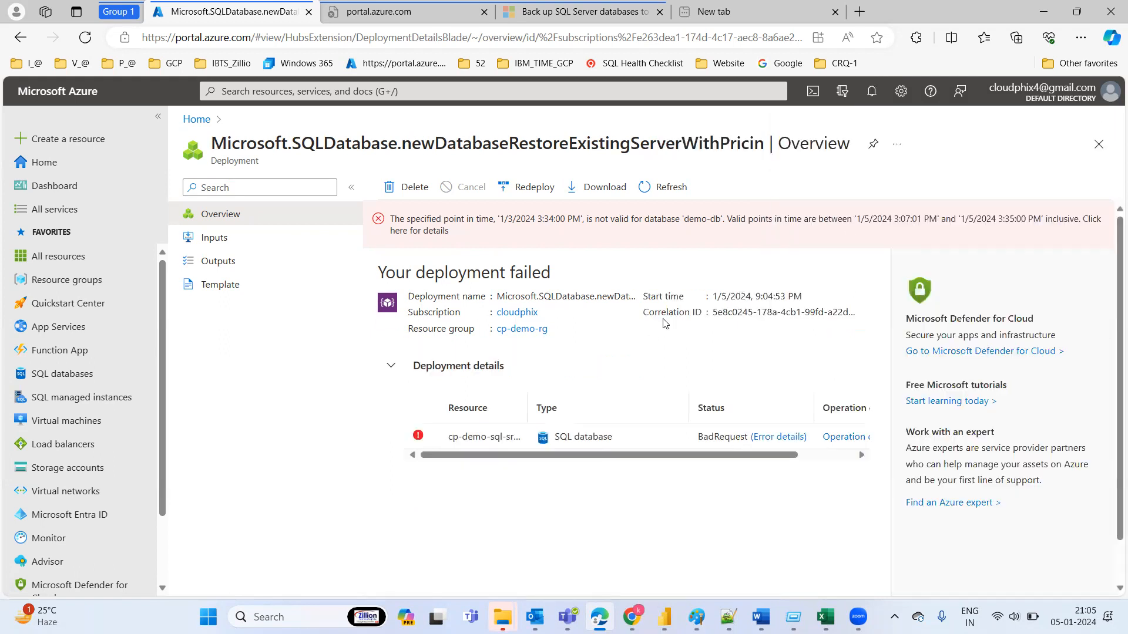
{"action": "left_click", "coordinate": [1099, 141]}
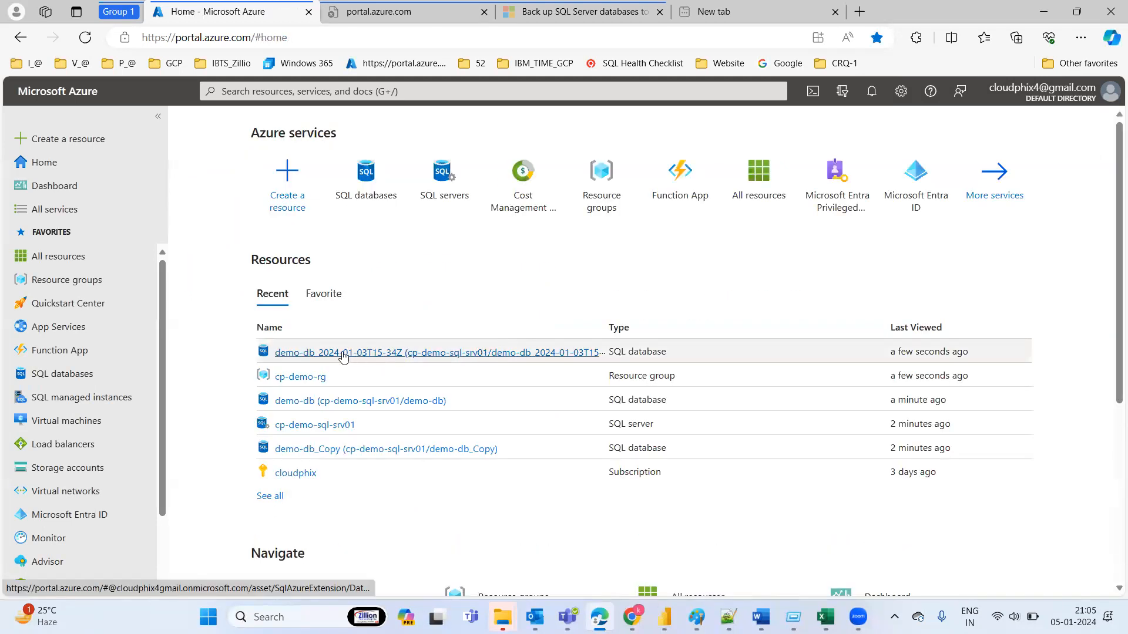
Look for the restored database among the recent resources, all resources and resource group cp-demo-rg
{"action": "left_click", "coordinate": [344, 355]}
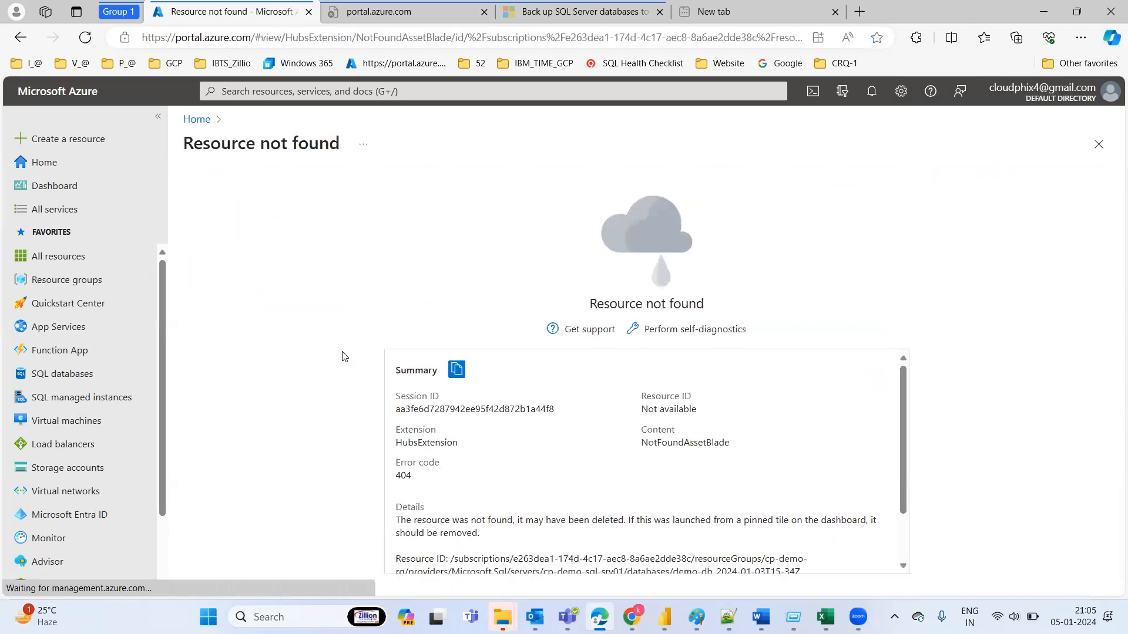
{"action": "left_click", "coordinate": [70, 280]}
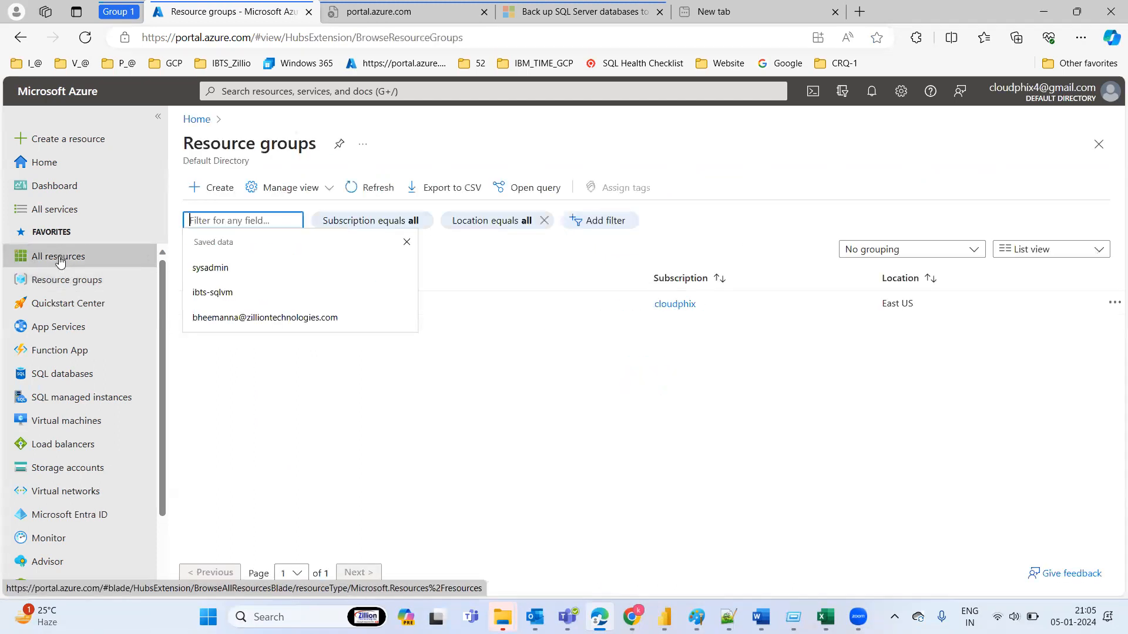
{"action": "left_click", "coordinate": [59, 259]}
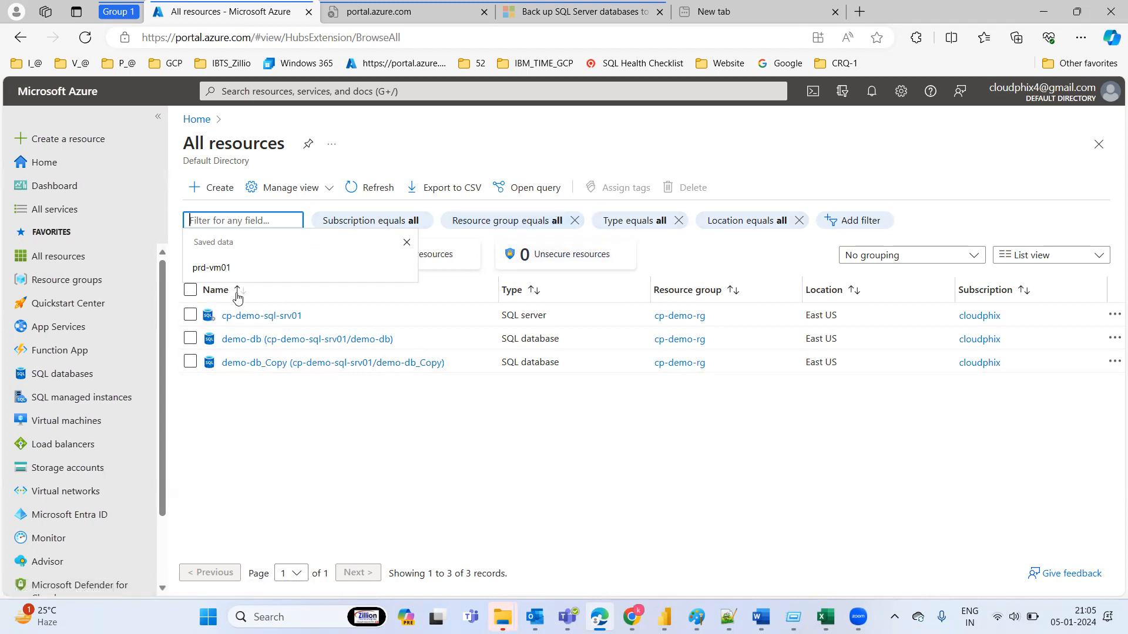
{"action": "left_click", "coordinate": [72, 280]}
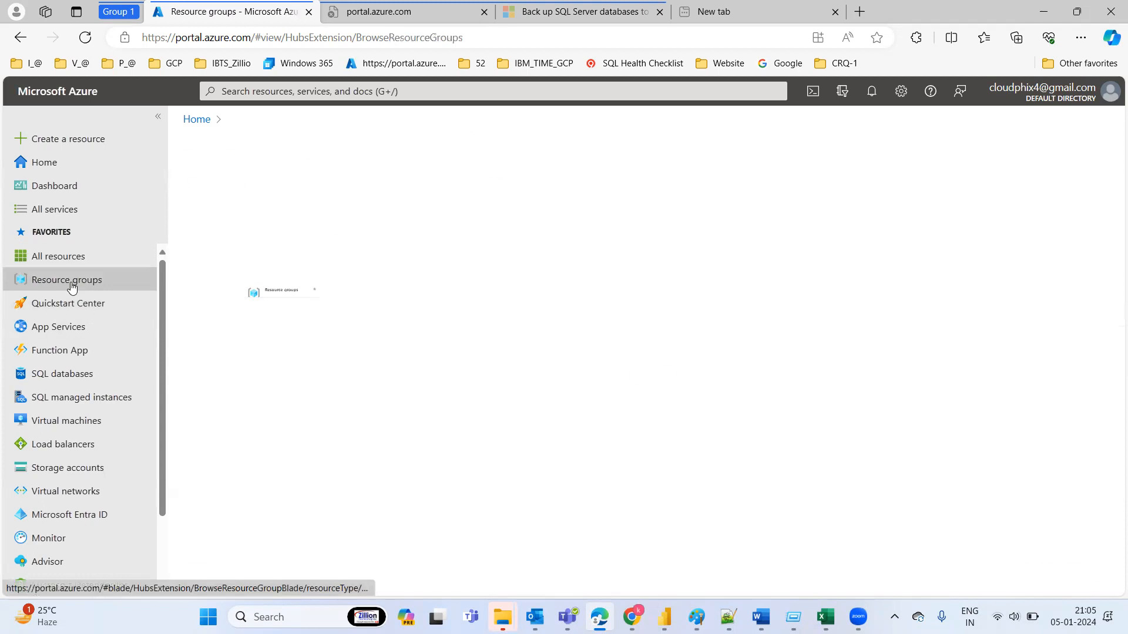
{"action": "left_click_drag", "start_coordinate": [567, 393], "coordinate": [241, 306]}
{"action": "left_click", "coordinate": [241, 305]}
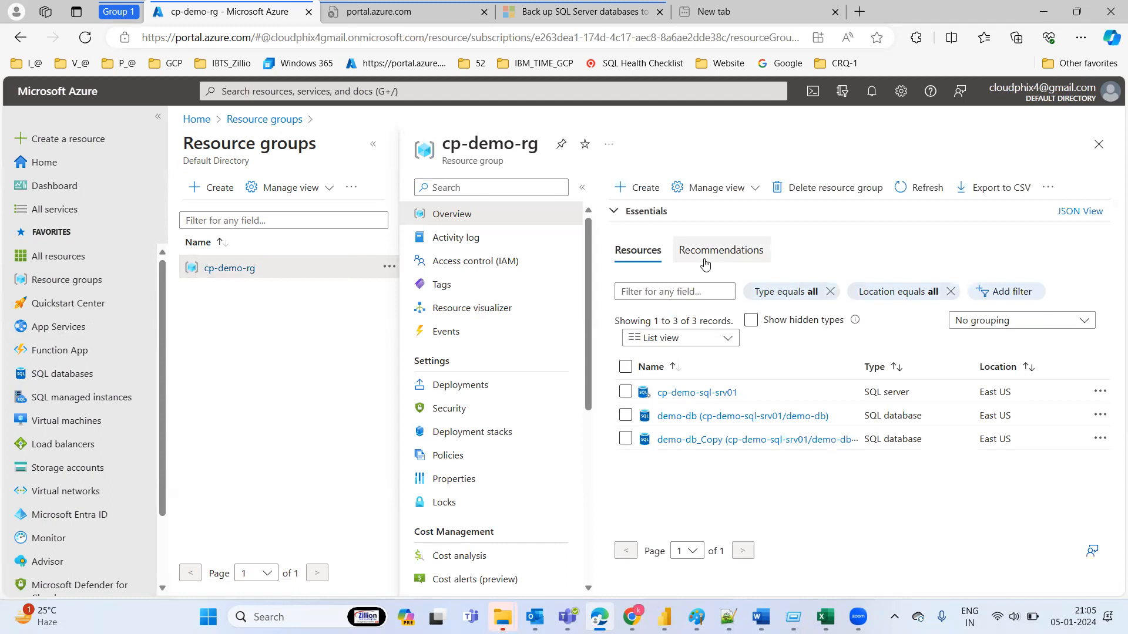
Start a new point-in-time restore of demo-db, check the allowed restore point range and keep the date 05/01/2024
{"action": "left_click", "coordinate": [707, 419]}
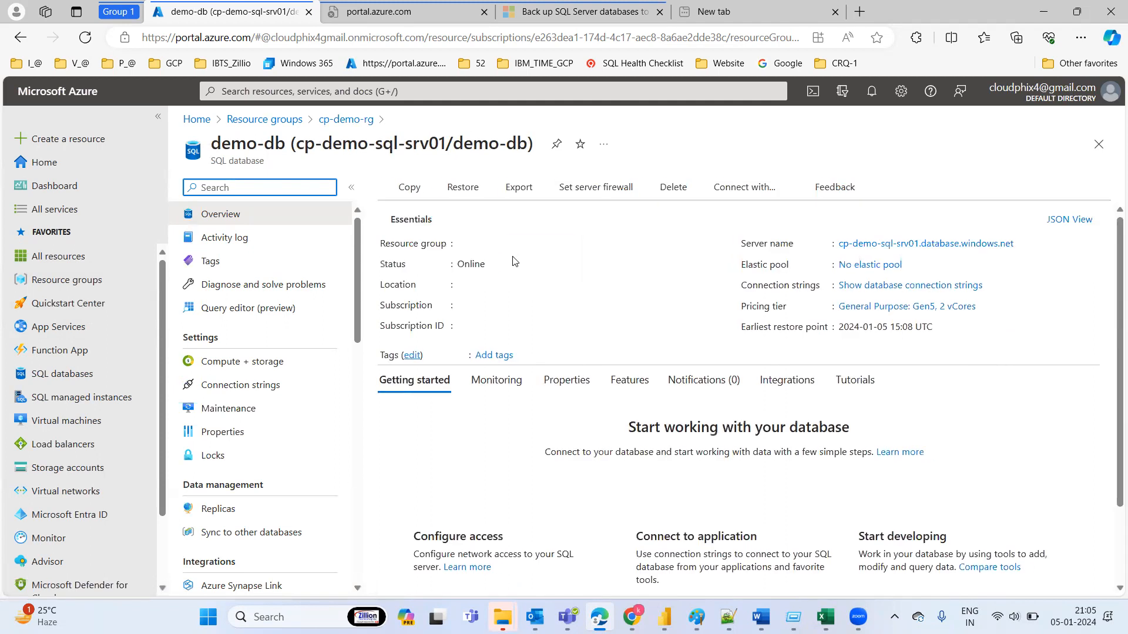
{"action": "left_click", "coordinate": [482, 196]}
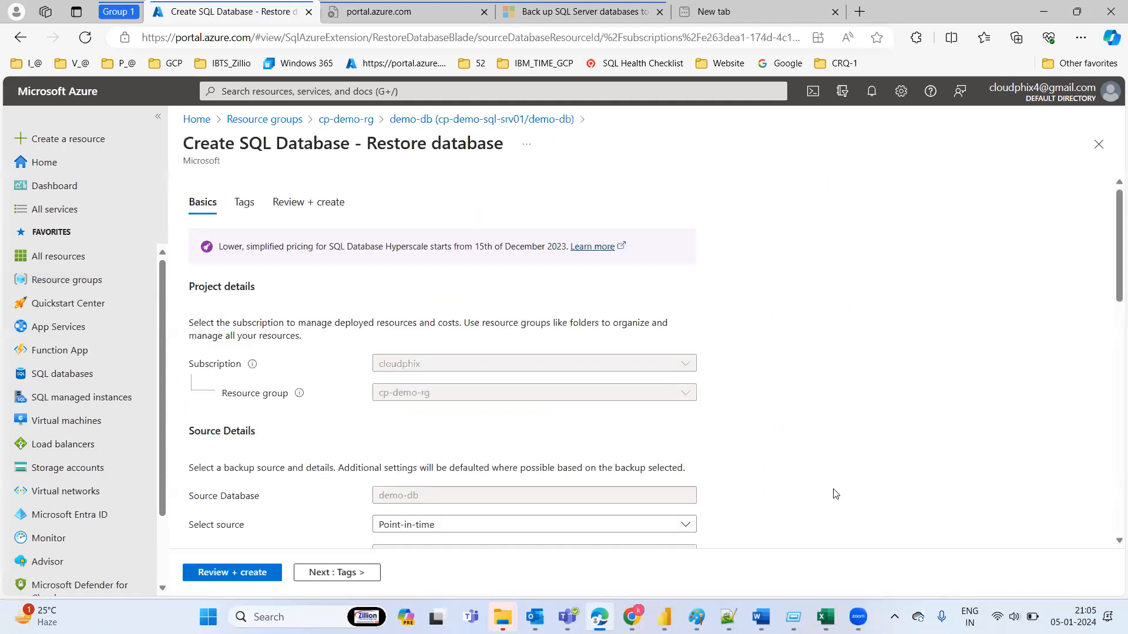
{"action": "left_click_drag", "start_coordinate": [1112, 254], "coordinate": [1112, 322]}
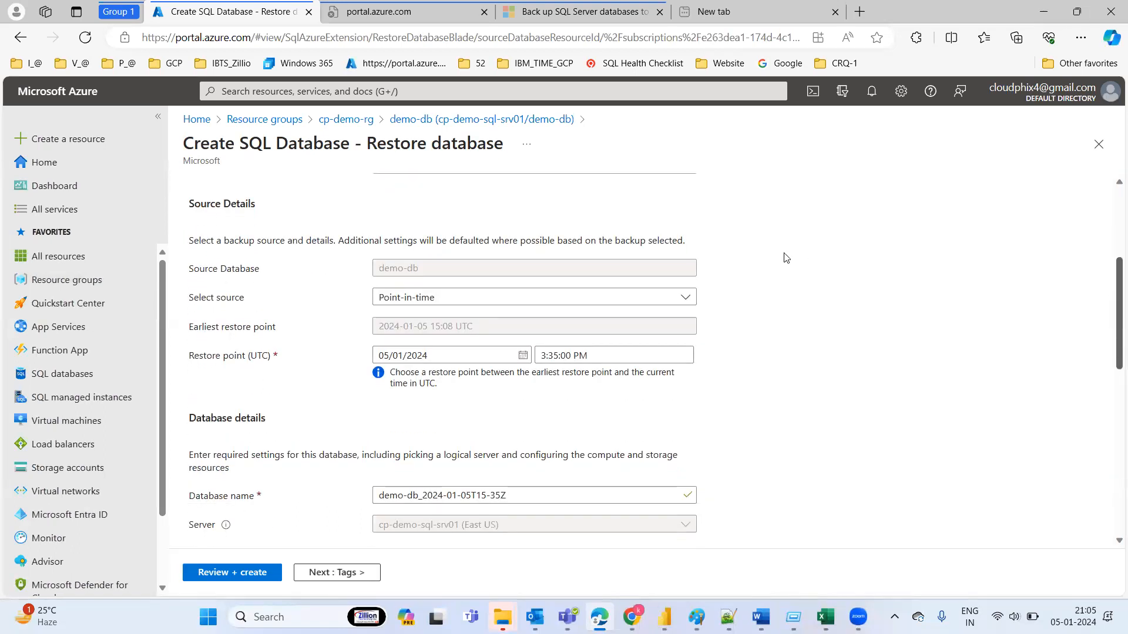
{"action": "left_click", "coordinate": [520, 359]}
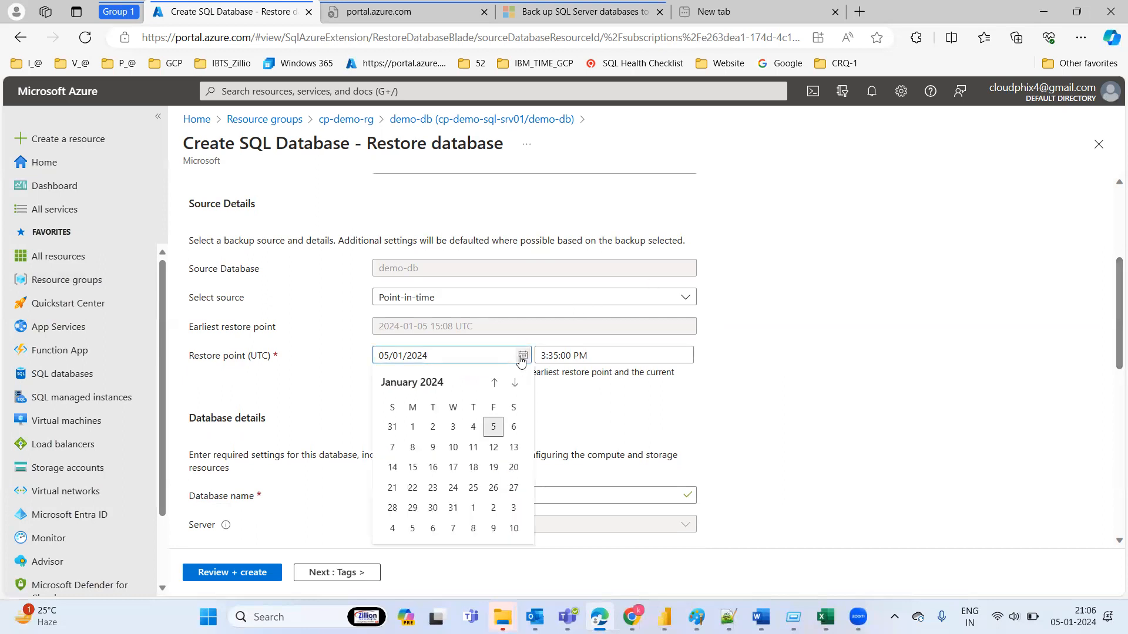
{"action": "left_click", "coordinate": [520, 360]}
{"action": "left_click_drag", "start_coordinate": [405, 380], "coordinate": [555, 381]}
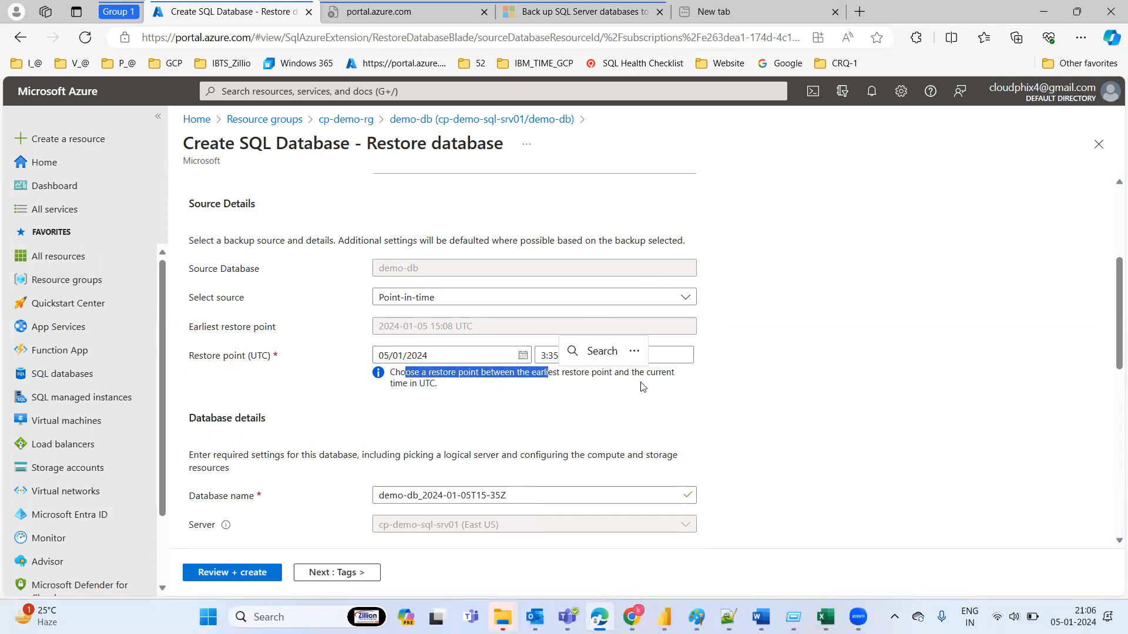
{"action": "left_click", "coordinate": [641, 387]}
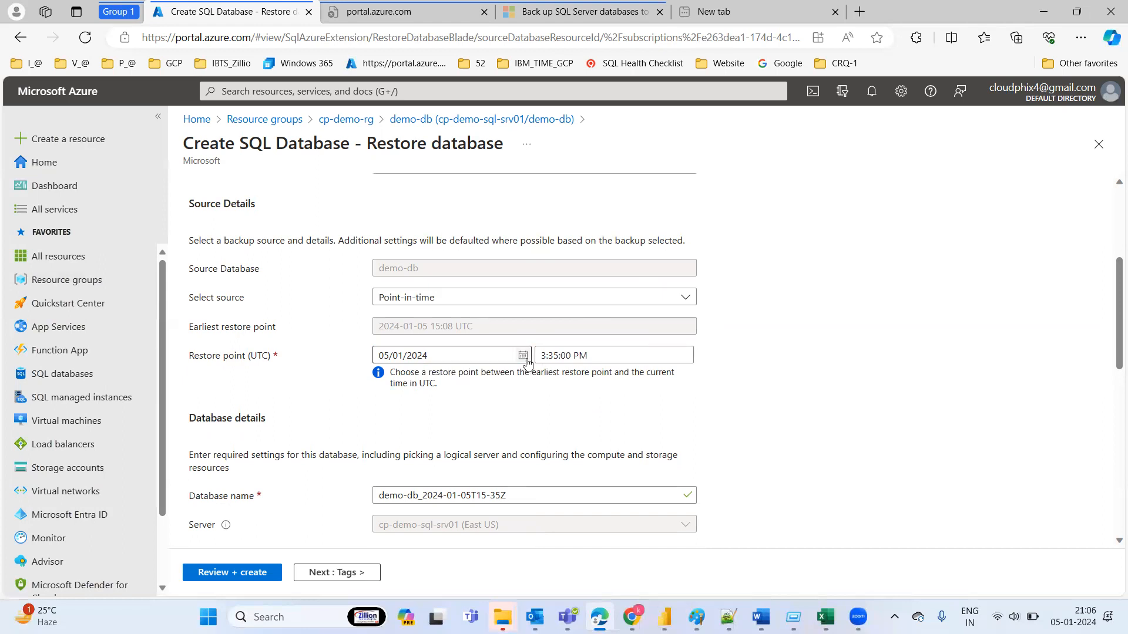
Edit the minutes of the restore point time for the demo-db restore
{"action": "left_click", "coordinate": [615, 358]}
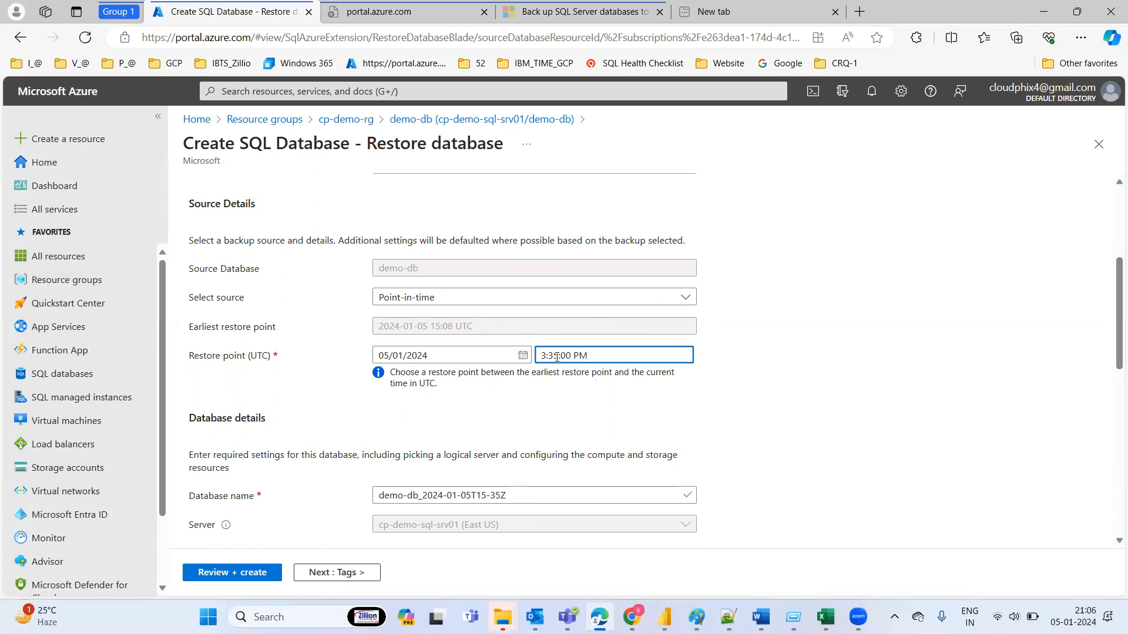
{"action": "key", "text": "BackSpace"}
{"action": "type", "text": "3"}
Configure the restored database with the Standard service tier at 10 DTUs and 250 GB storage, and check its backup storage redundancy
{"action": "left_click_drag", "start_coordinate": [1112, 320], "coordinate": [1109, 415]}
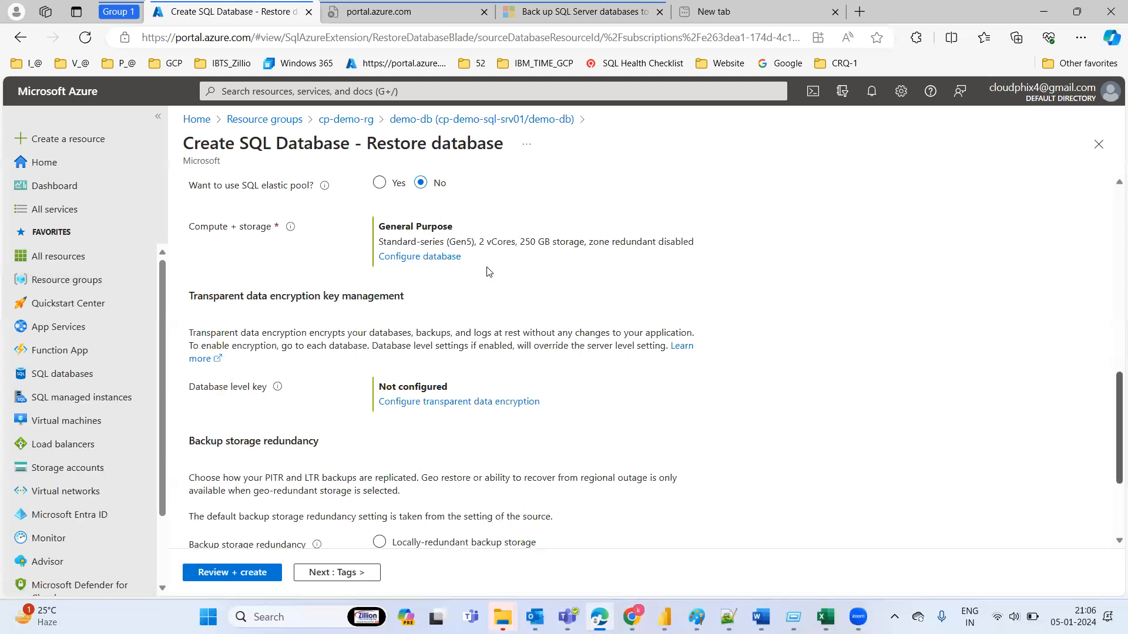
{"action": "left_click", "coordinate": [420, 257]}
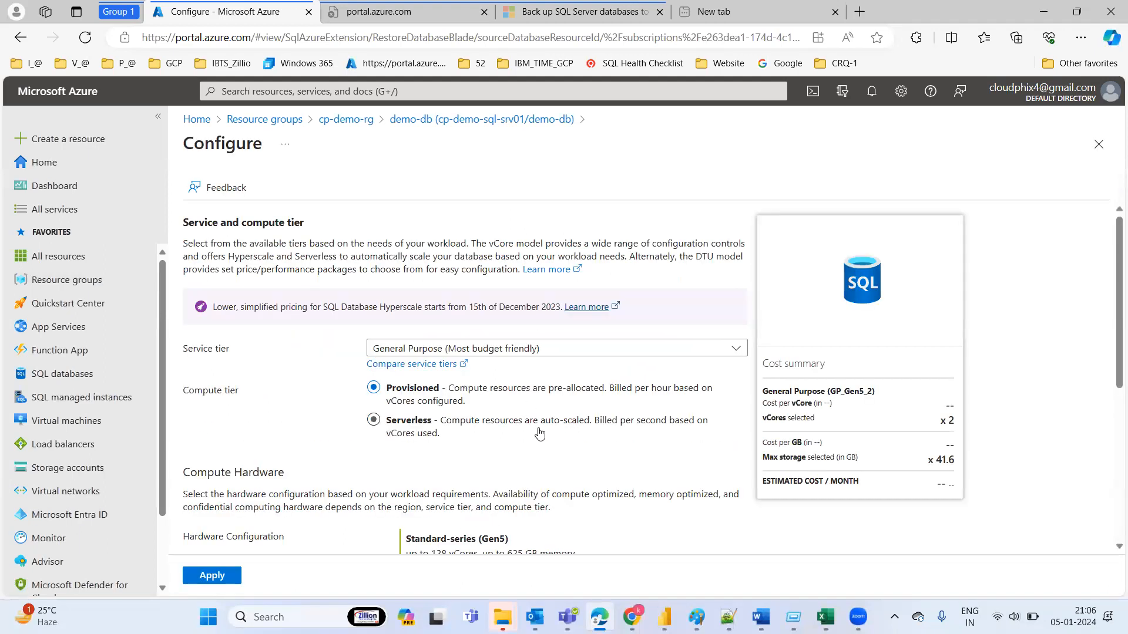
{"action": "left_click", "coordinate": [580, 347]}
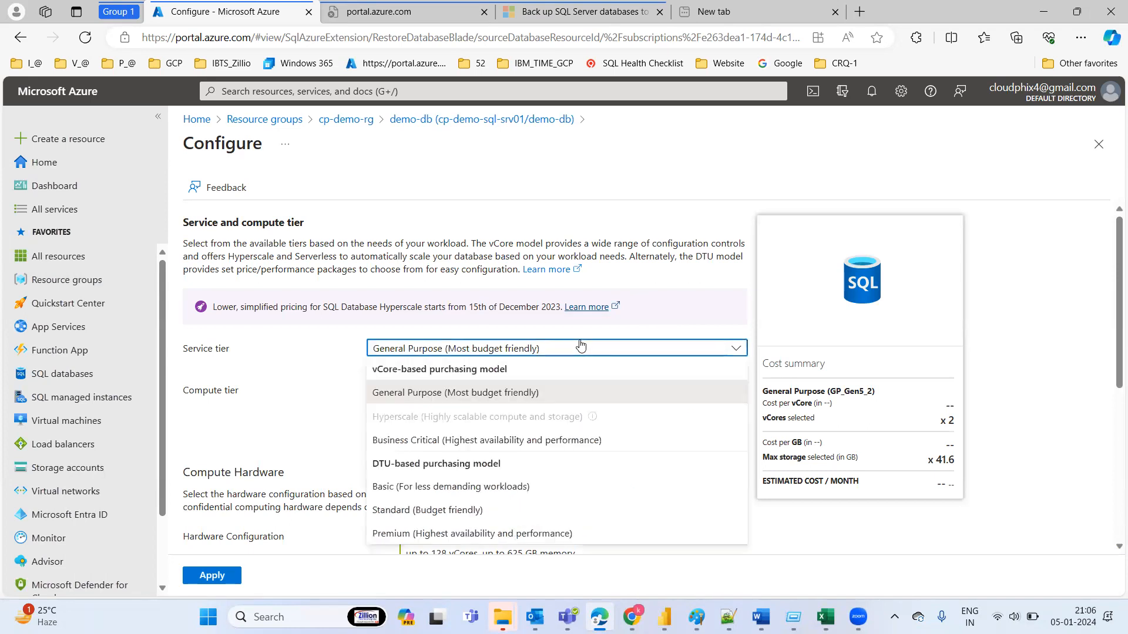
{"action": "left_click", "coordinate": [448, 511]}
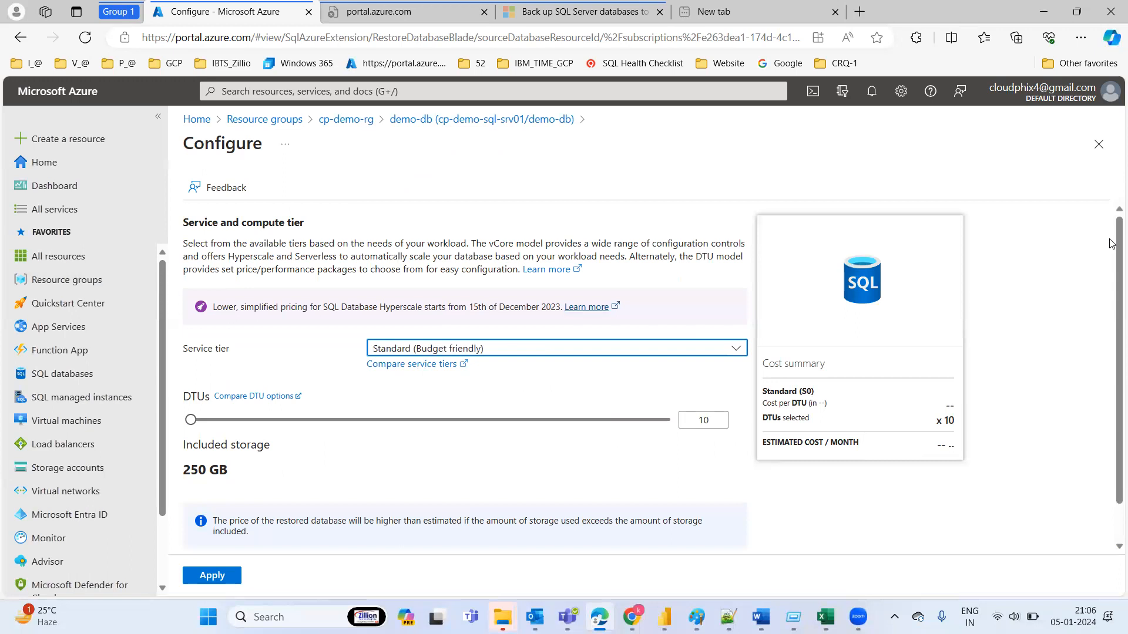
{"action": "left_click", "coordinate": [213, 581]}
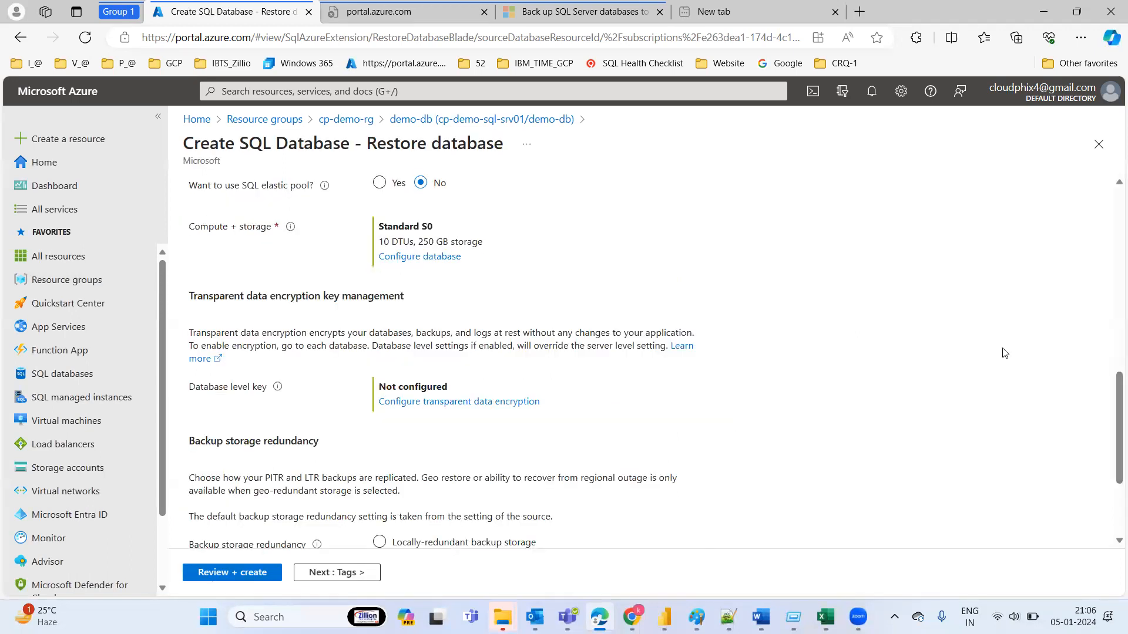
{"action": "scroll", "coordinate": [1111, 402], "scroll_direction": "down", "scroll_amount": 3}
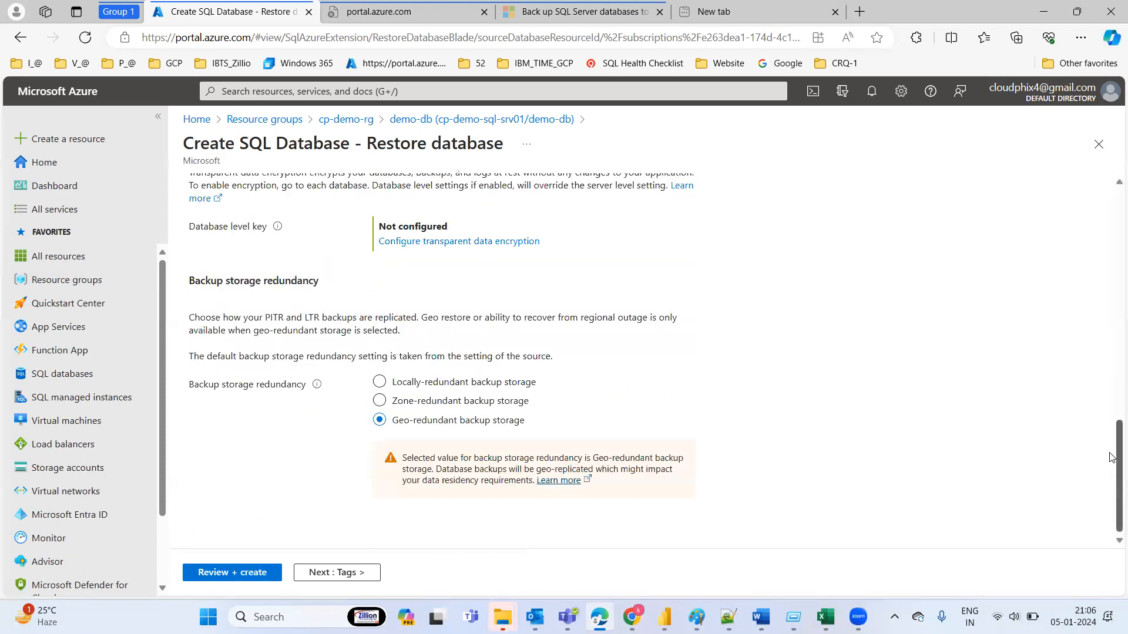
Keep Point-in-time as the restore source, review the settings and create the restored database demo-db_2024-01-05T15-33Z
{"action": "scroll", "coordinate": [1112, 423], "scroll_direction": "up", "scroll_amount": 5}
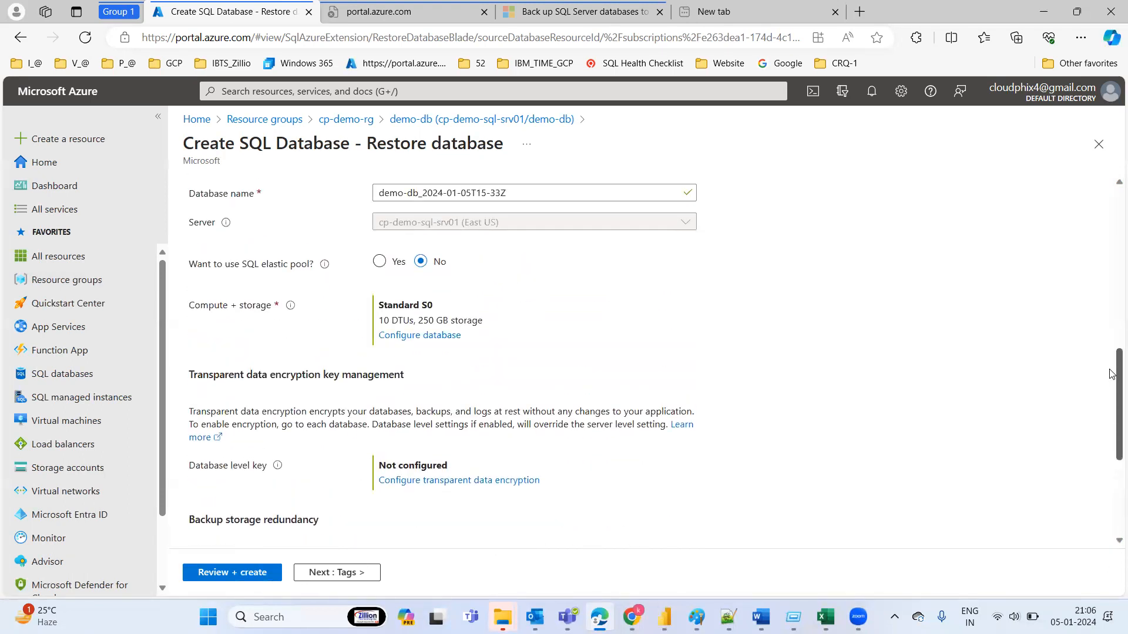
{"action": "scroll", "coordinate": [1112, 373], "scroll_direction": "up", "scroll_amount": 6}
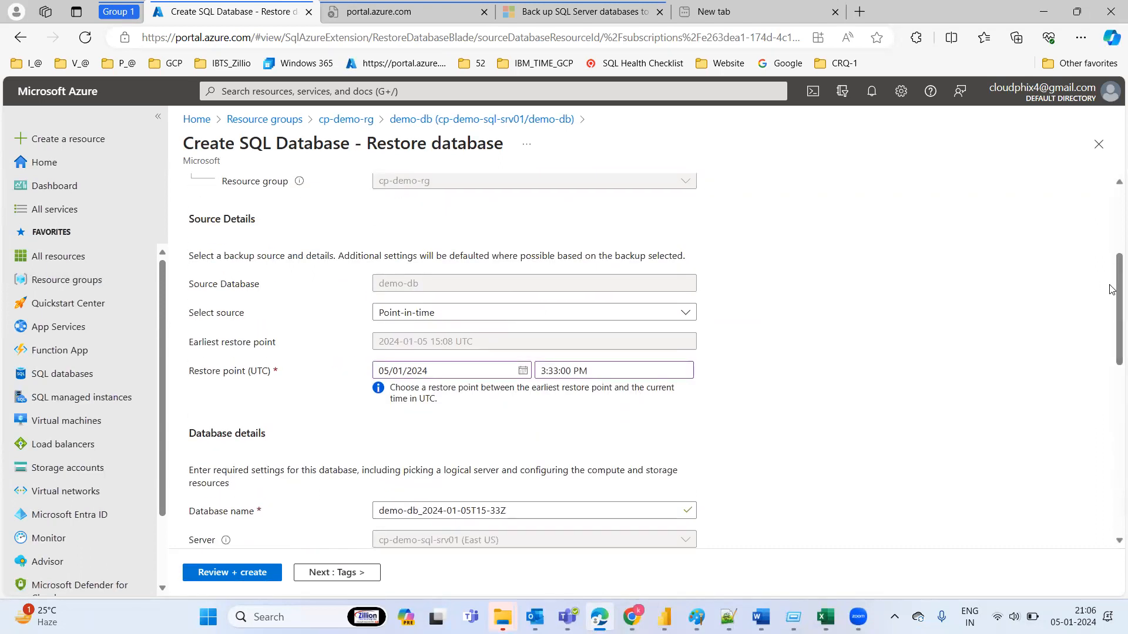
{"action": "left_click", "coordinate": [508, 314]}
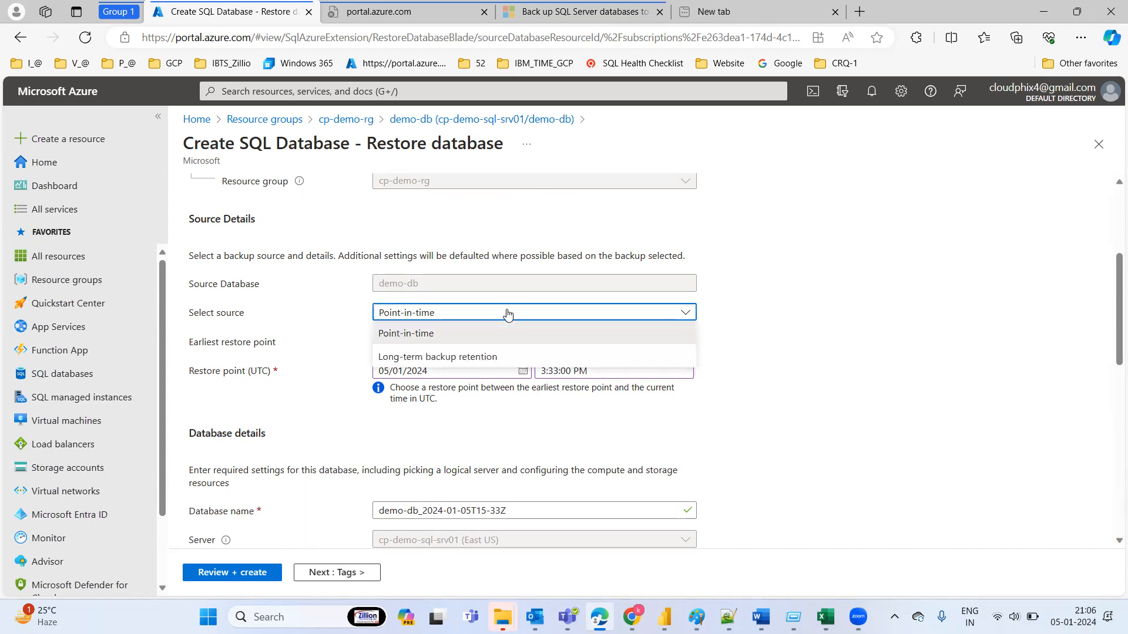
{"action": "left_click", "coordinate": [409, 335]}
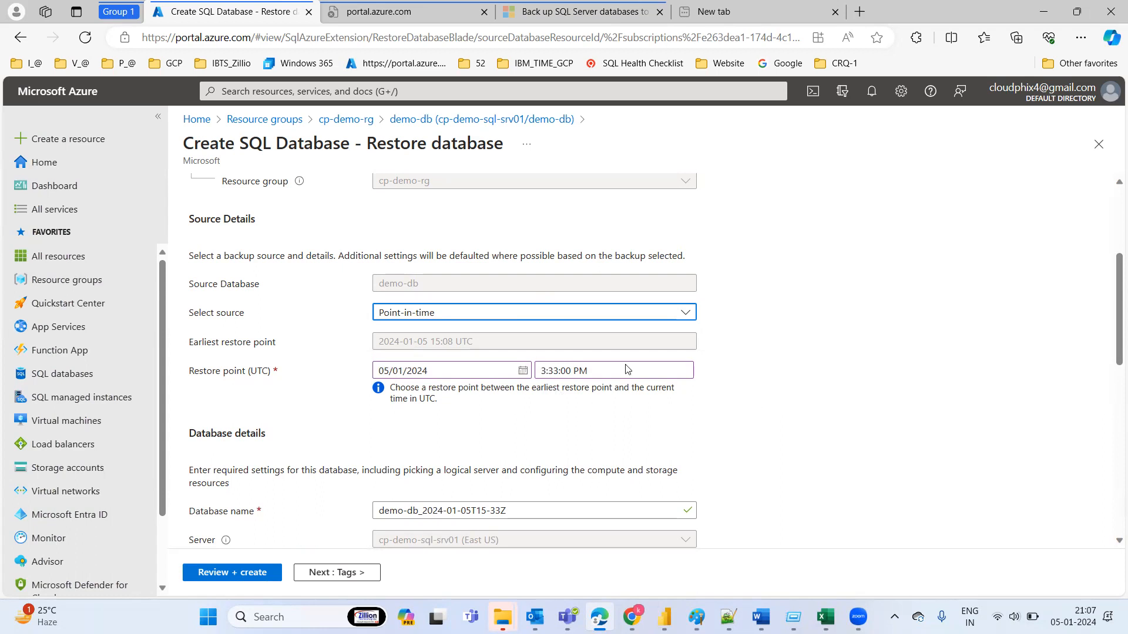
{"action": "left_click", "coordinate": [233, 578]}
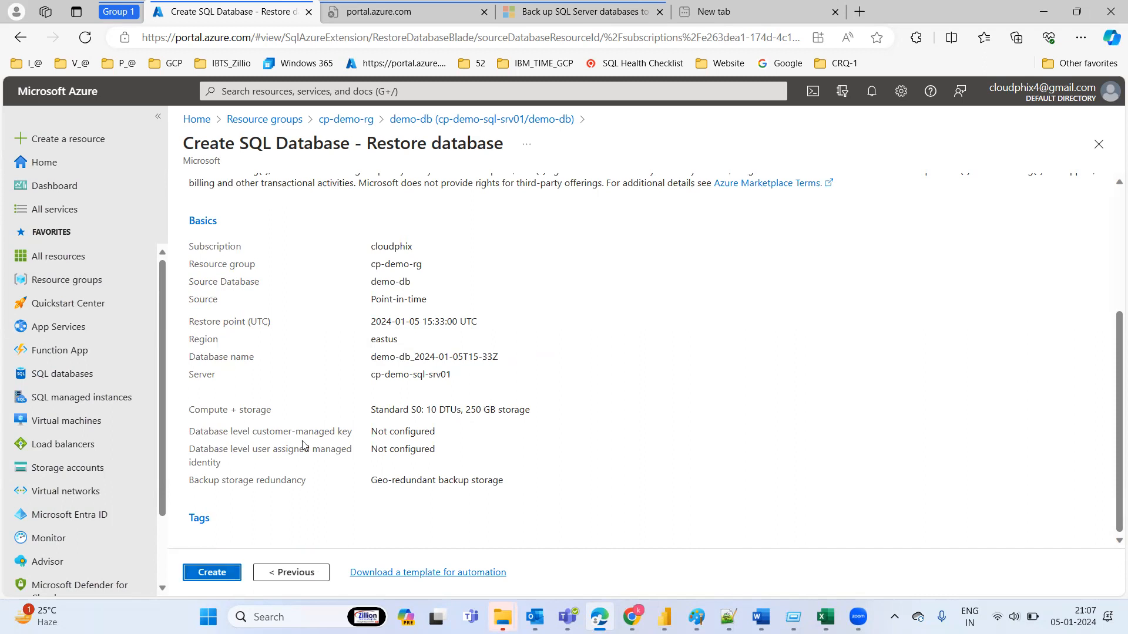
{"action": "left_click", "coordinate": [215, 572]}
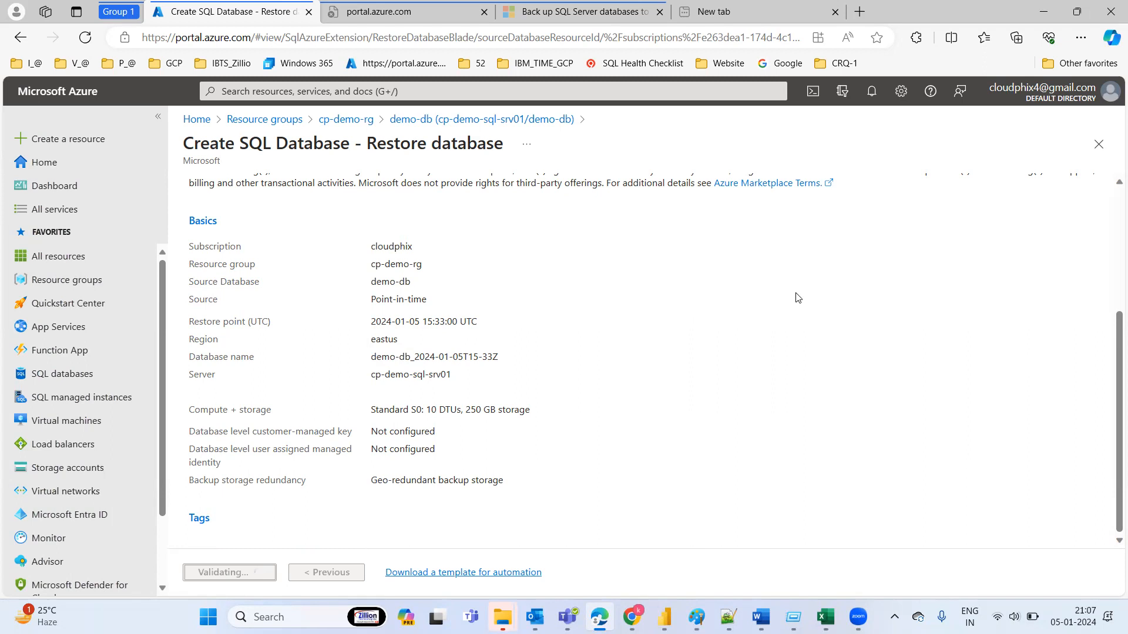
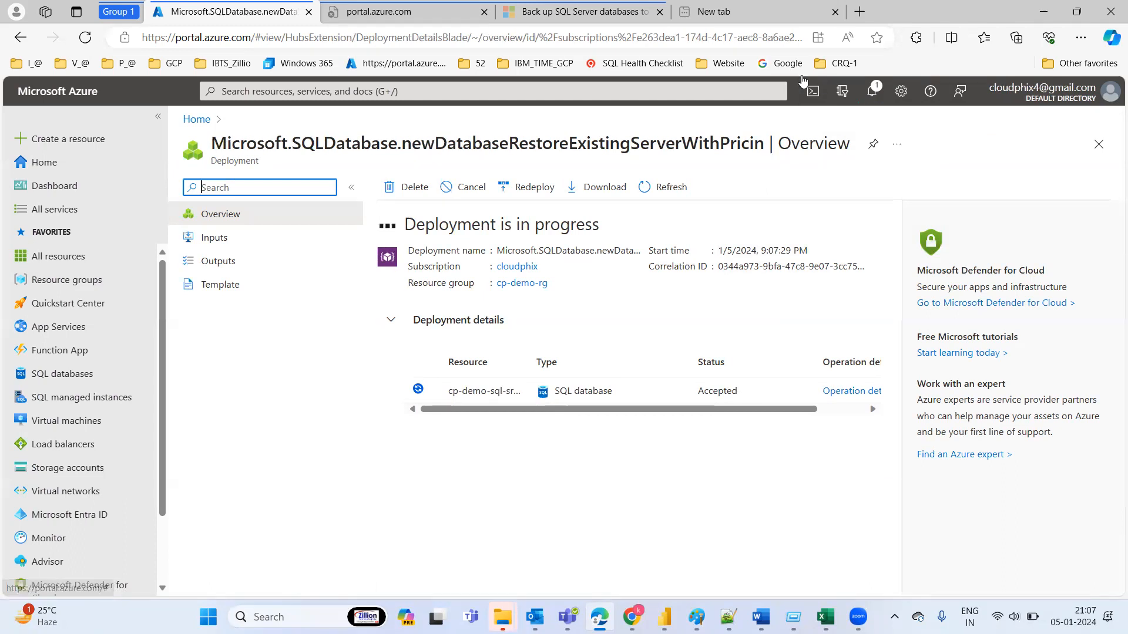
Duplicate the restore deployment page in a second browser tab and sign in there with the same Azure account
{"action": "left_click", "coordinate": [218, 13]}
{"action": "right_click", "coordinate": [217, 13]}
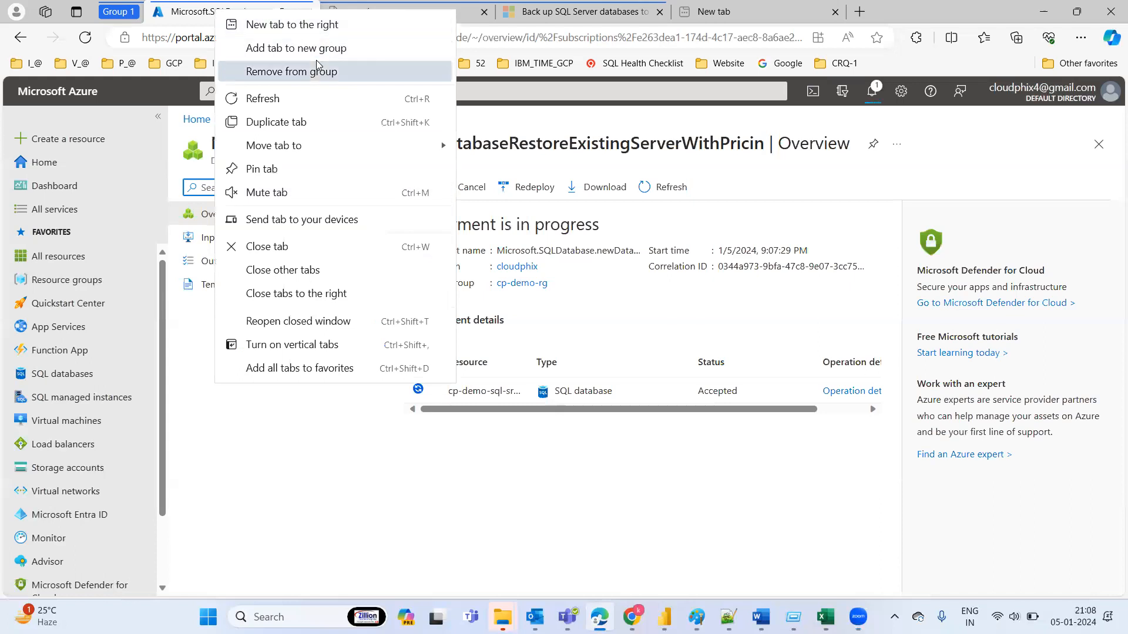
{"action": "left_click", "coordinate": [464, 231]}
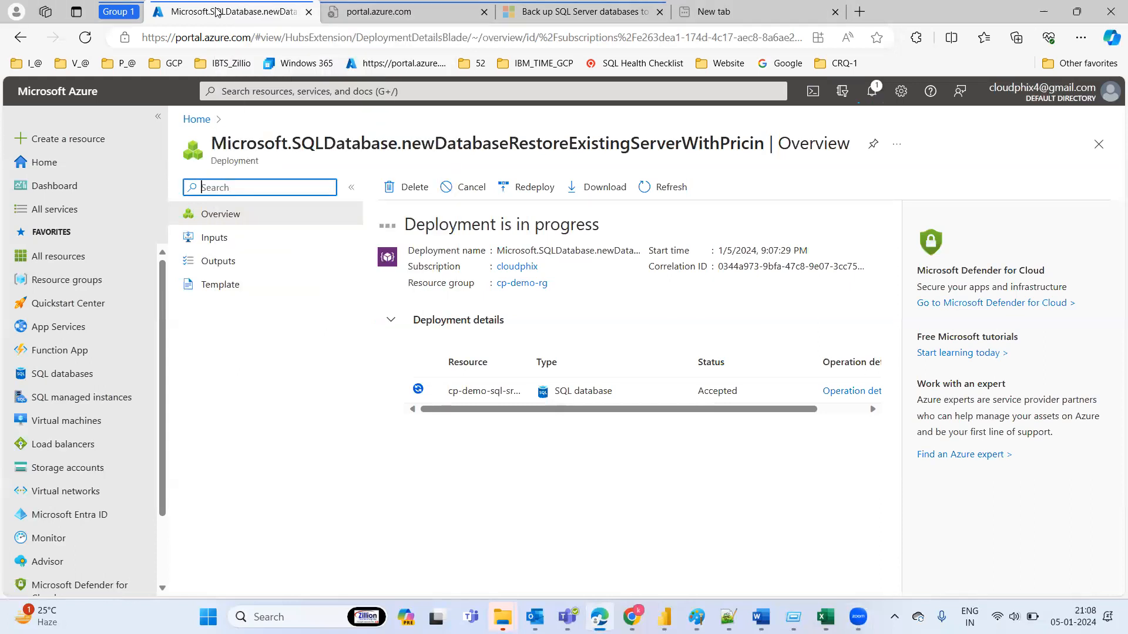
{"action": "right_click", "coordinate": [217, 12]}
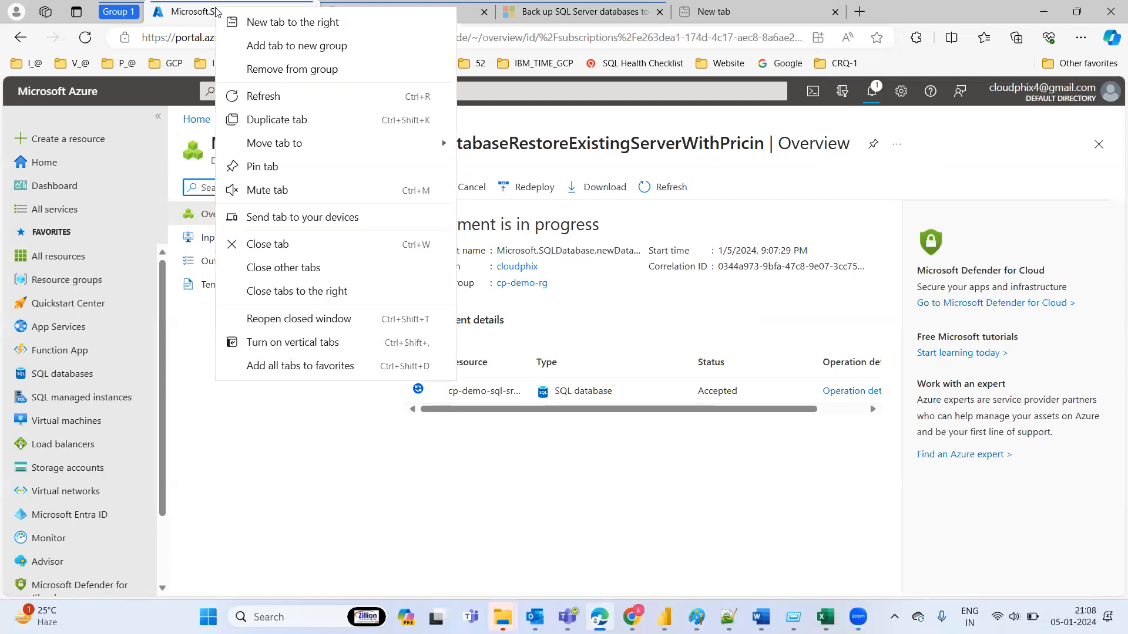
{"action": "left_click", "coordinate": [280, 121]}
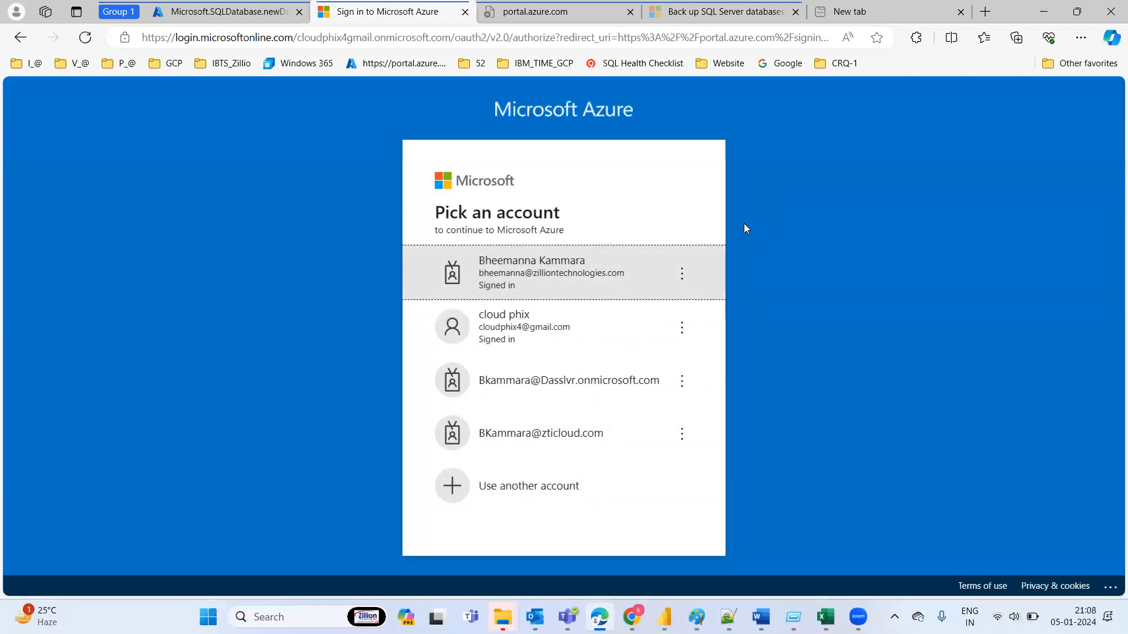
{"action": "left_click", "coordinate": [544, 331]}
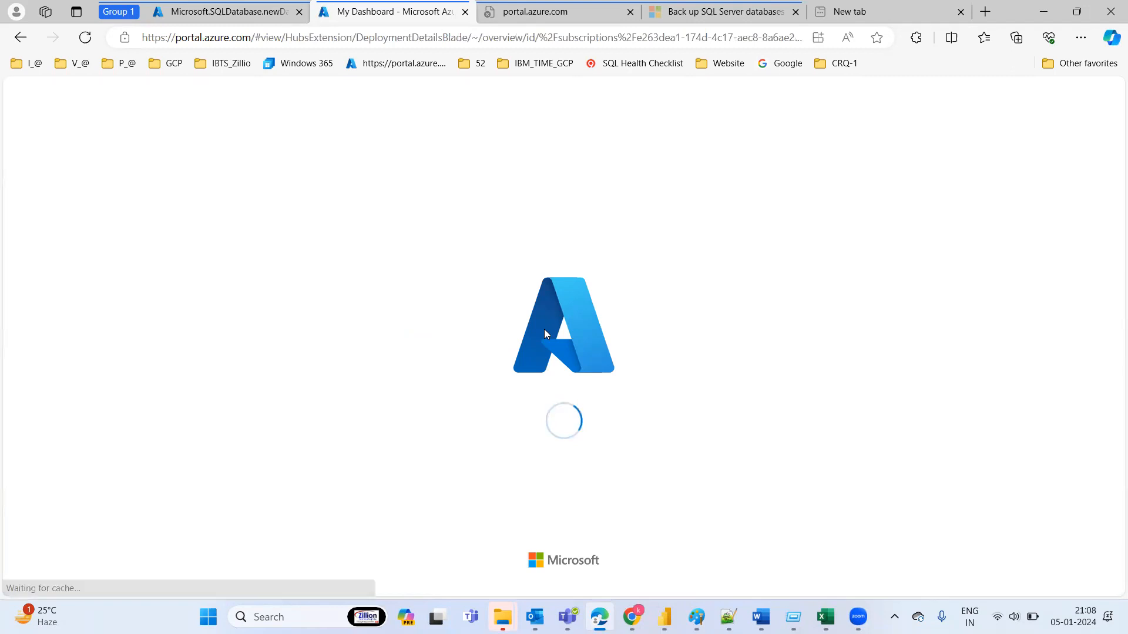
{"action": "left_click", "coordinate": [234, 13]}
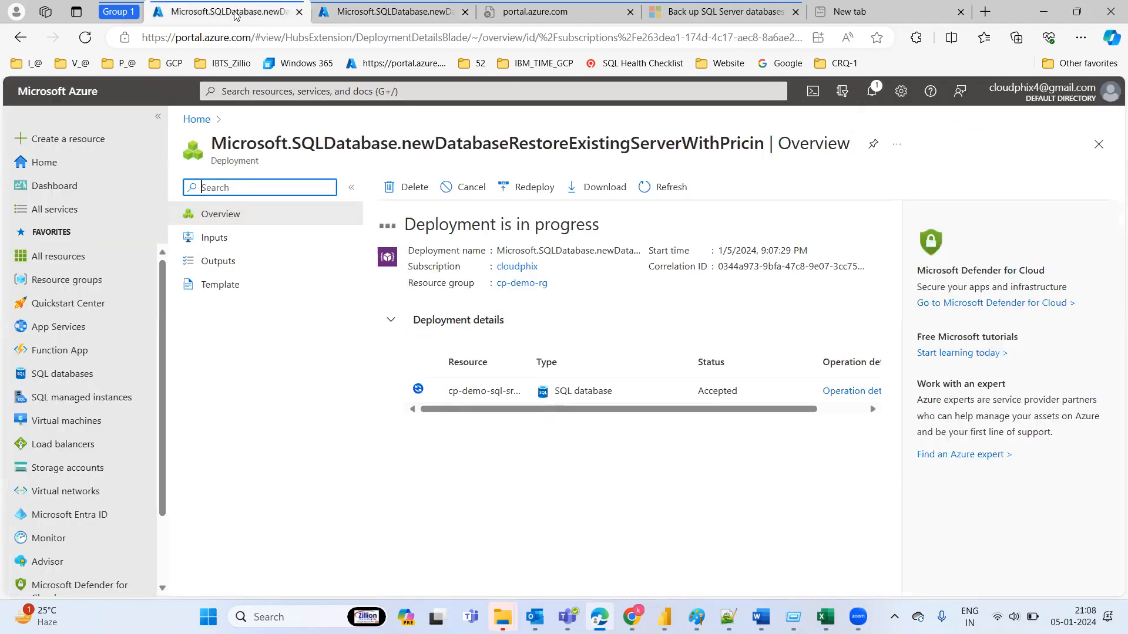
{"action": "left_click", "coordinate": [399, 15]}
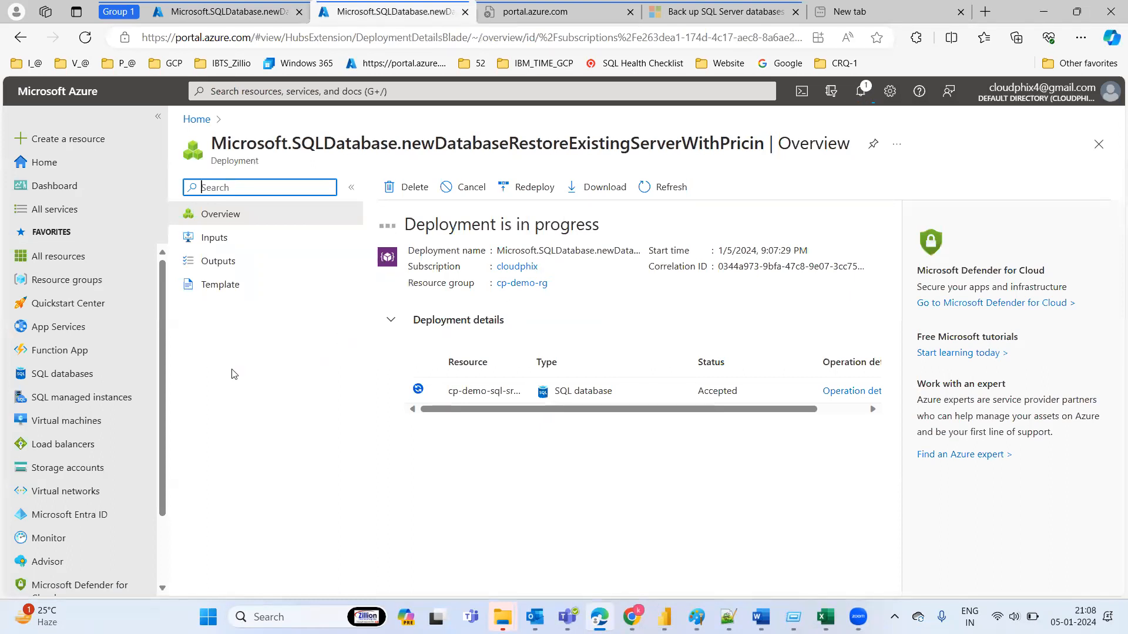
From the SQL databases list, open demo-db's server cp-demo-sql-srv01 and view its available backups
{"action": "left_click", "coordinate": [64, 374]}
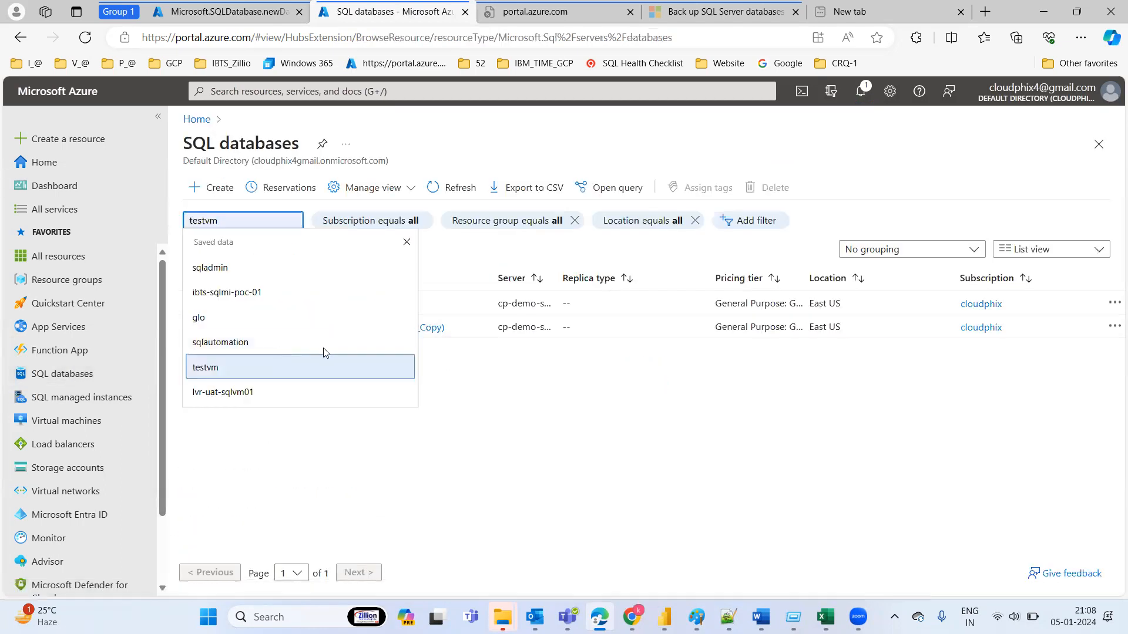
{"action": "left_click", "coordinate": [612, 384]}
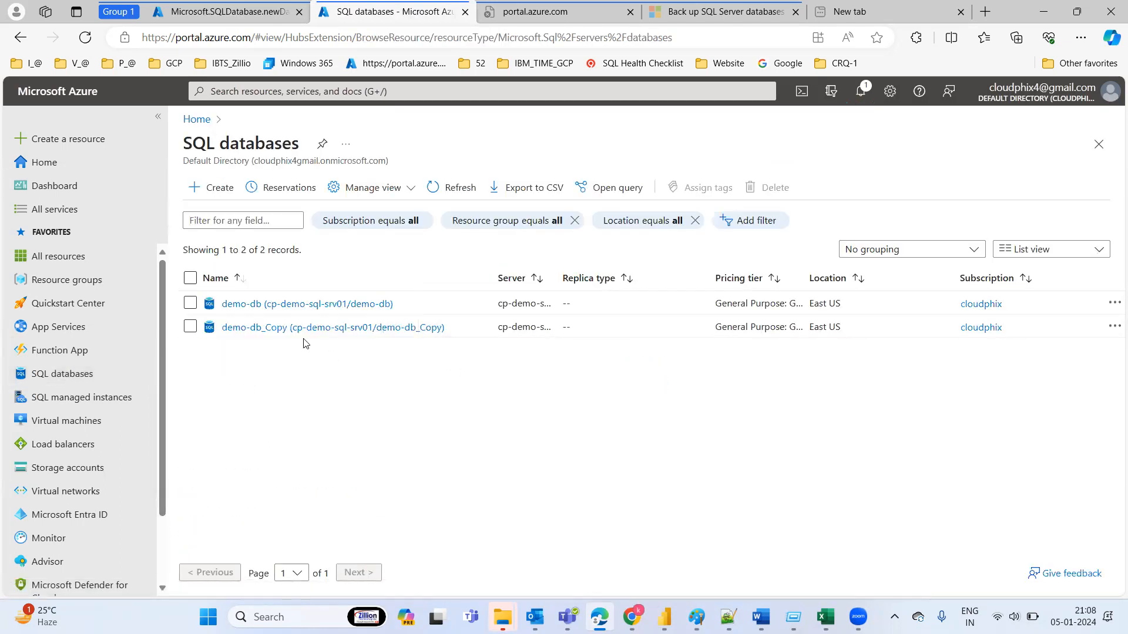
{"action": "left_click", "coordinate": [341, 305]}
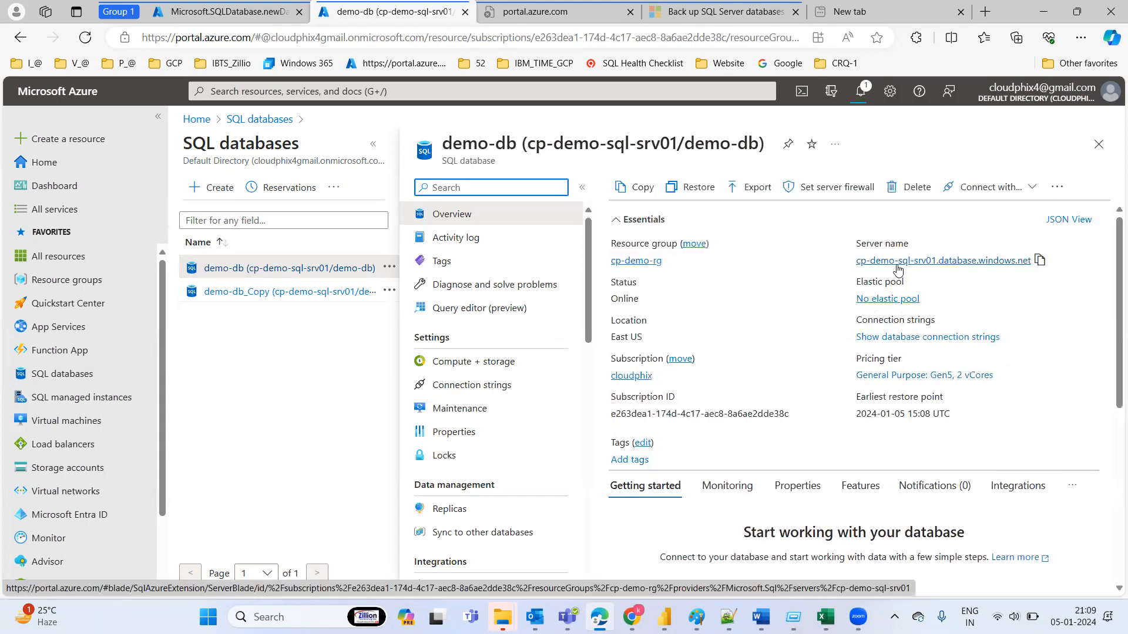
{"action": "left_click", "coordinate": [895, 262]}
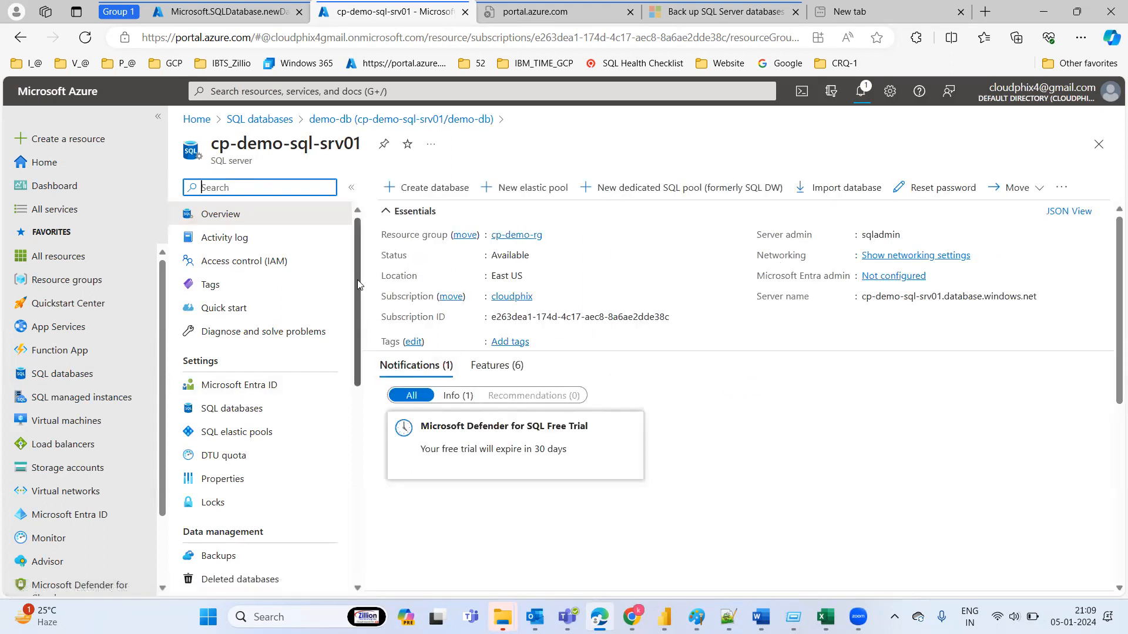
{"action": "scroll", "coordinate": [358, 310], "scroll_direction": "down", "scroll_amount": 3}
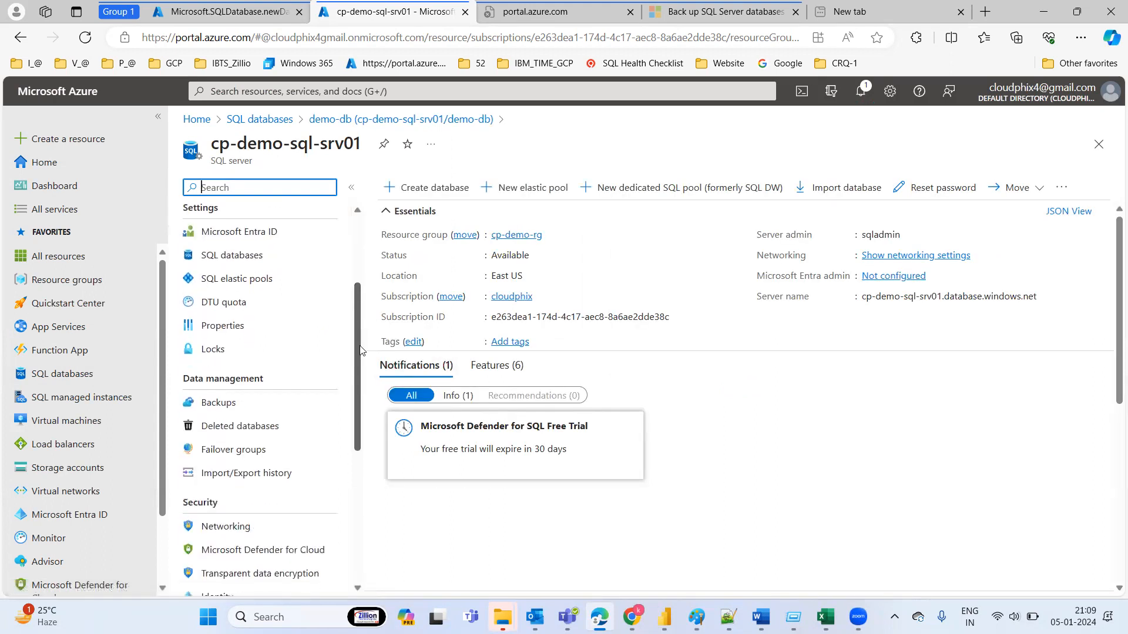
{"action": "left_click", "coordinate": [229, 404]}
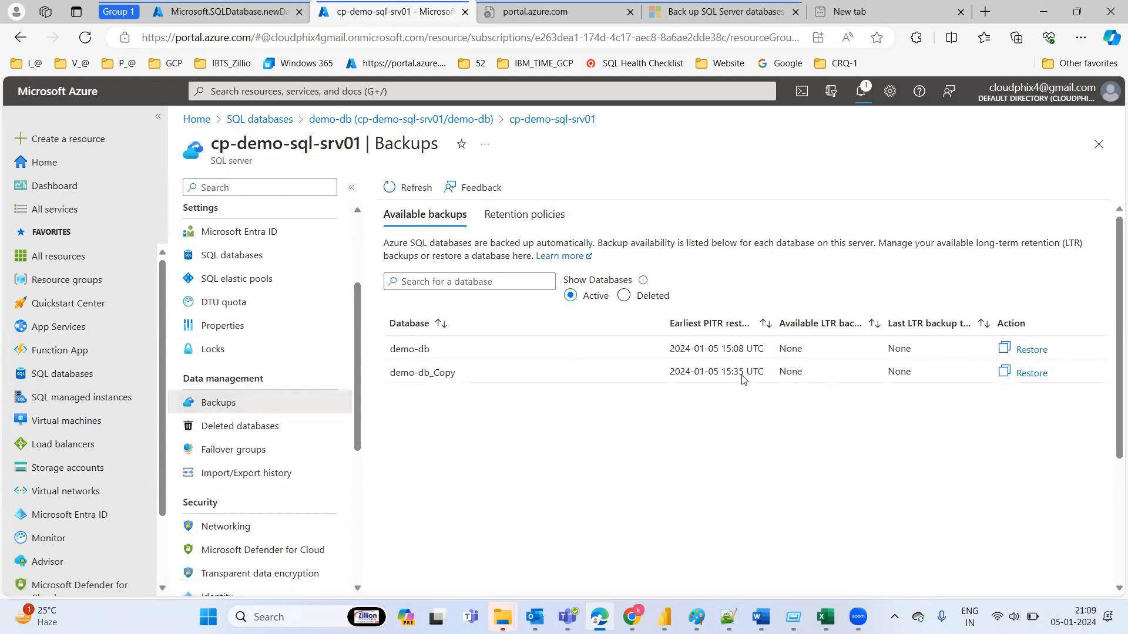
Widen the earliest PITR restore point and available LTR backups columns so their full headings can be read
{"action": "left_click_drag", "start_coordinate": [667, 326], "coordinate": [562, 329]}
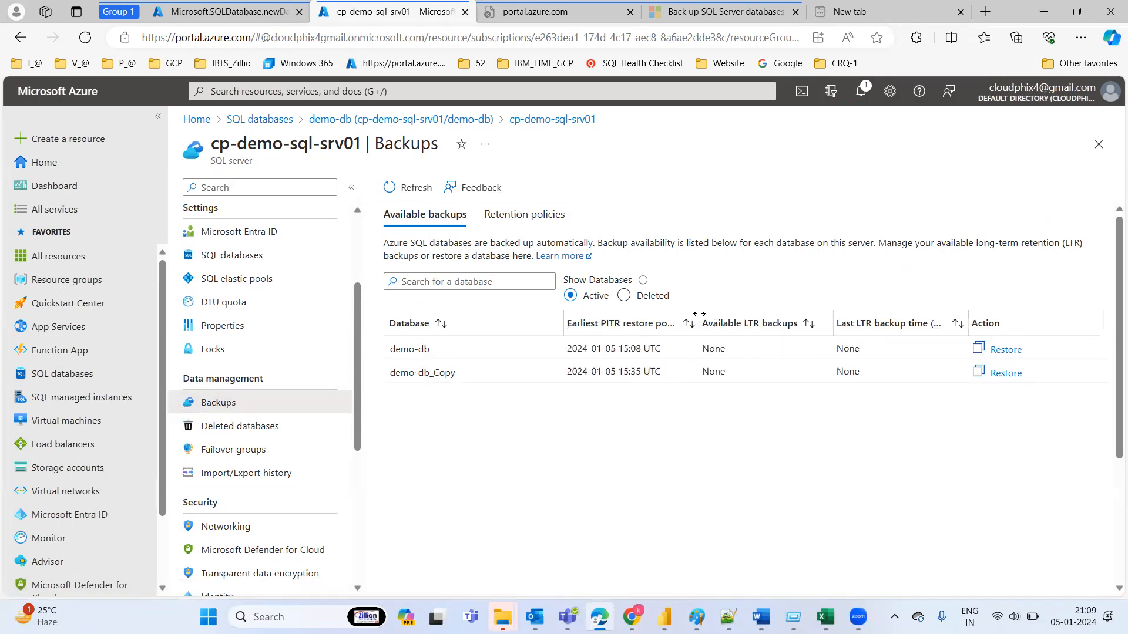
{"action": "left_click_drag", "start_coordinate": [698, 318], "coordinate": [773, 313]}
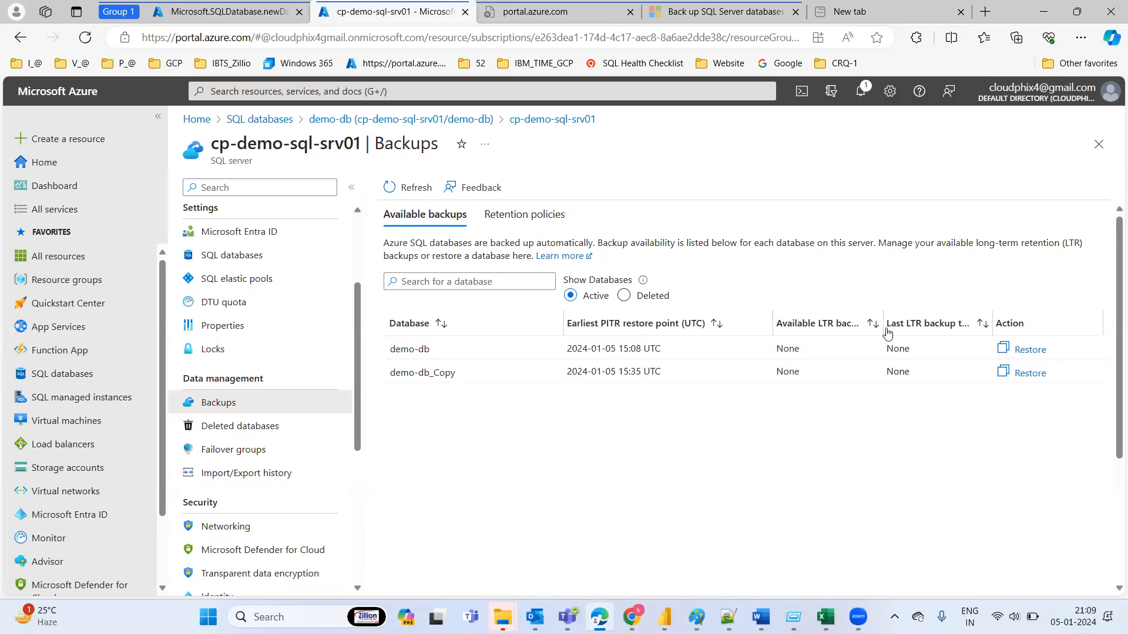
{"action": "left_click_drag", "start_coordinate": [885, 320], "coordinate": [924, 316]}
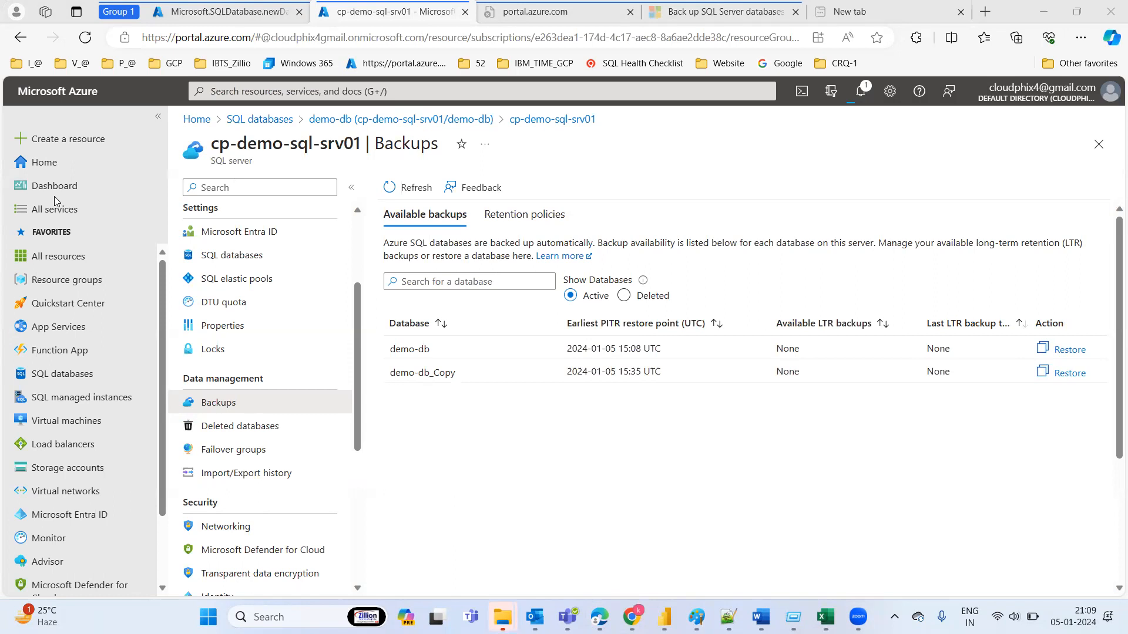
{"action": "left_click_drag", "start_coordinate": [767, 151], "coordinate": [783, 242]}
{"action": "mouse_move", "coordinate": [766, 154]}
{"action": "left_mouse_down"}
{"action": "mouse_move", "coordinate": [790, 147]}
{"action": "mouse_move", "coordinate": [866, 222]}
{"action": "mouse_move", "coordinate": [784, 240]}
{"action": "left_mouse_up"}
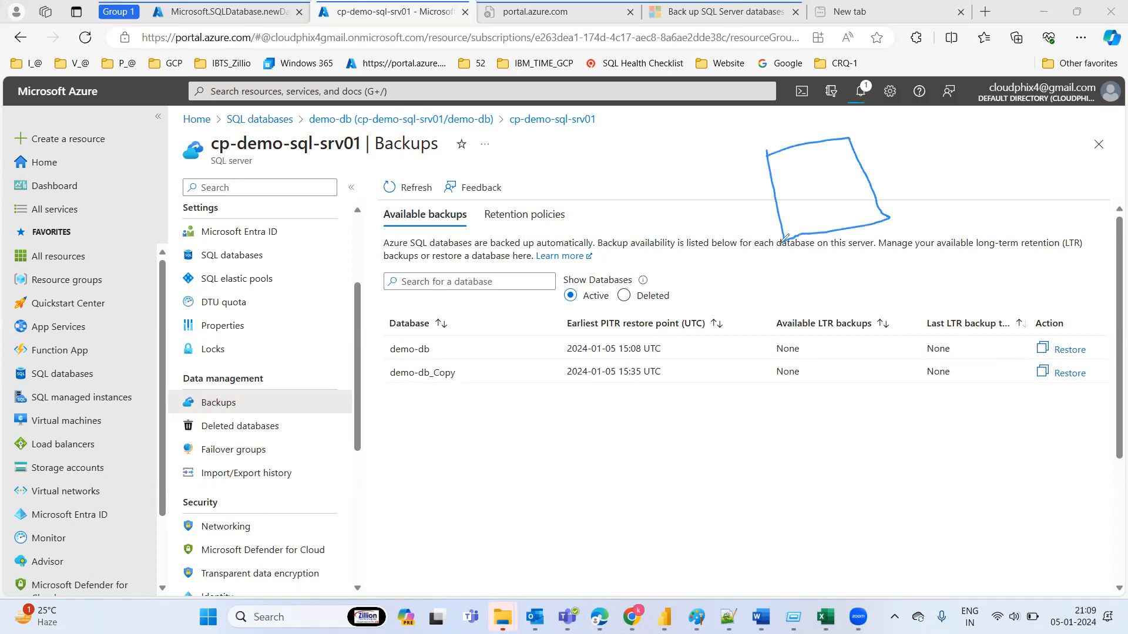
{"action": "mouse_move", "coordinate": [783, 151]}
{"action": "left_mouse_down"}
{"action": "mouse_move", "coordinate": [798, 218]}
{"action": "mouse_move", "coordinate": [830, 165]}
{"action": "mouse_move", "coordinate": [842, 181]}
{"action": "mouse_move", "coordinate": [928, 207]}
{"action": "left_mouse_up"}
{"action": "mouse_move", "coordinate": [910, 171]}
{"action": "left_mouse_down"}
{"action": "mouse_move", "coordinate": [926, 149]}
{"action": "mouse_move", "coordinate": [947, 187]}
{"action": "mouse_move", "coordinate": [951, 137]}
{"action": "mouse_move", "coordinate": [825, 161]}
{"action": "left_mouse_up"}
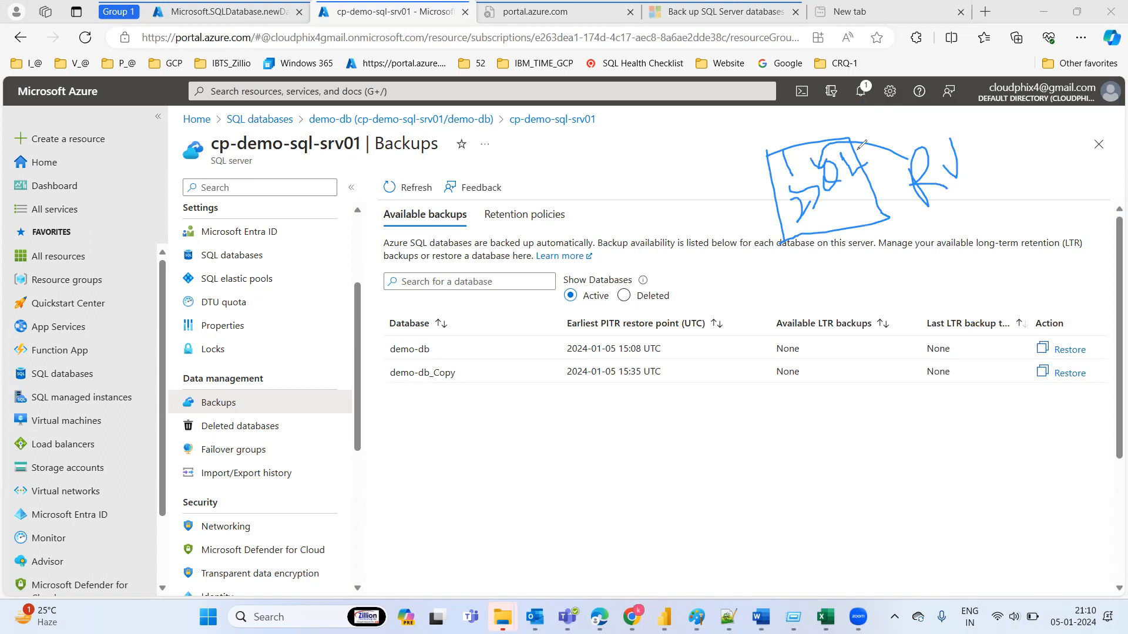
{"action": "left_click_drag", "start_coordinate": [981, 144], "coordinate": [1060, 101]}
{"action": "left_click_drag", "start_coordinate": [821, 104], "coordinate": [798, 146]}
{"action": "mouse_move", "coordinate": [943, 133]}
{"action": "left_mouse_down"}
{"action": "mouse_move", "coordinate": [956, 194]}
{"action": "mouse_move", "coordinate": [952, 156]}
{"action": "left_mouse_up"}
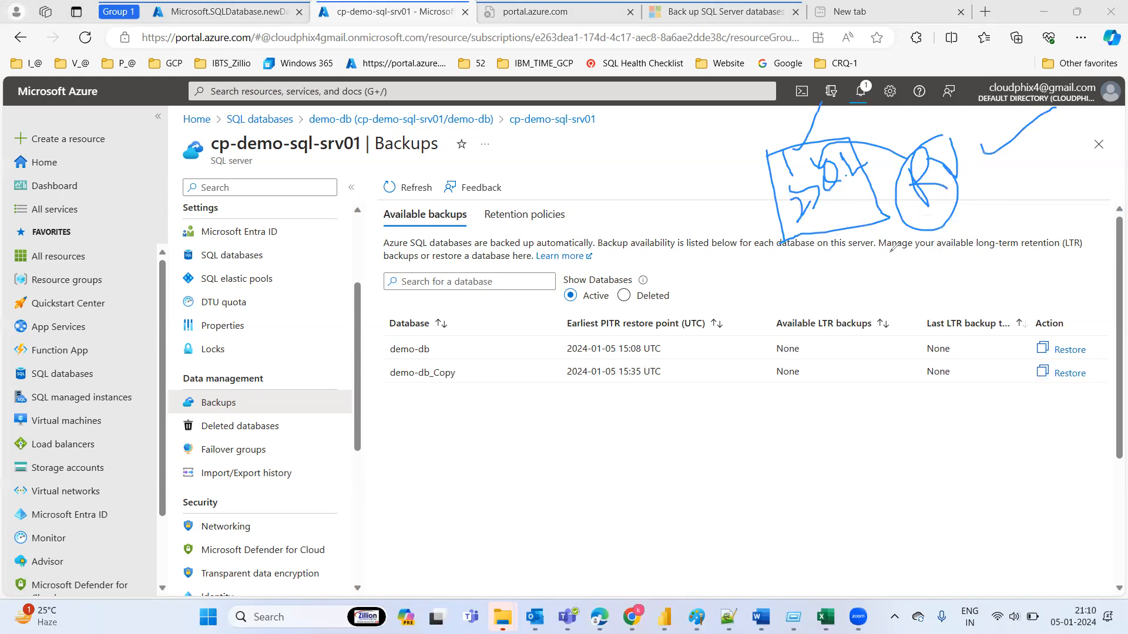
{"action": "left_click", "coordinate": [80, 192]}
{"action": "mouse_move", "coordinate": [976, 213]}
{"action": "left_mouse_down"}
{"action": "mouse_move", "coordinate": [730, 160]}
{"action": "mouse_move", "coordinate": [882, 196]}
{"action": "mouse_move", "coordinate": [790, 173]}
{"action": "mouse_move", "coordinate": [827, 149]}
{"action": "mouse_move", "coordinate": [832, 173]}
{"action": "mouse_move", "coordinate": [855, 167]}
{"action": "left_mouse_up"}
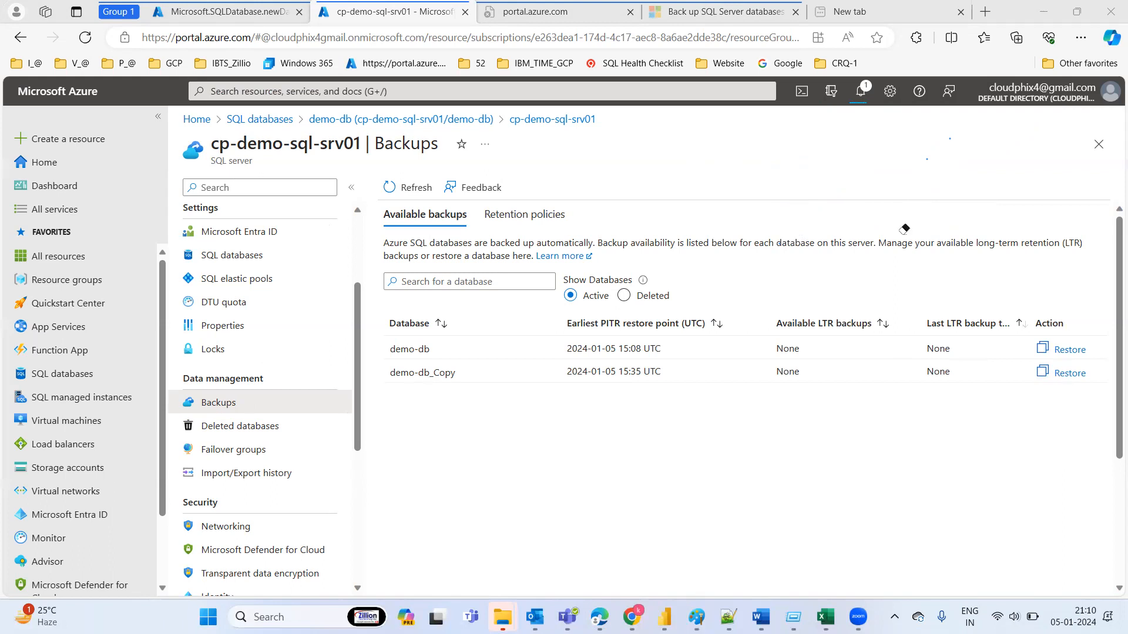
Refresh the status of the database restore deployment and return to the server's backups page
{"action": "left_click", "coordinate": [237, 13]}
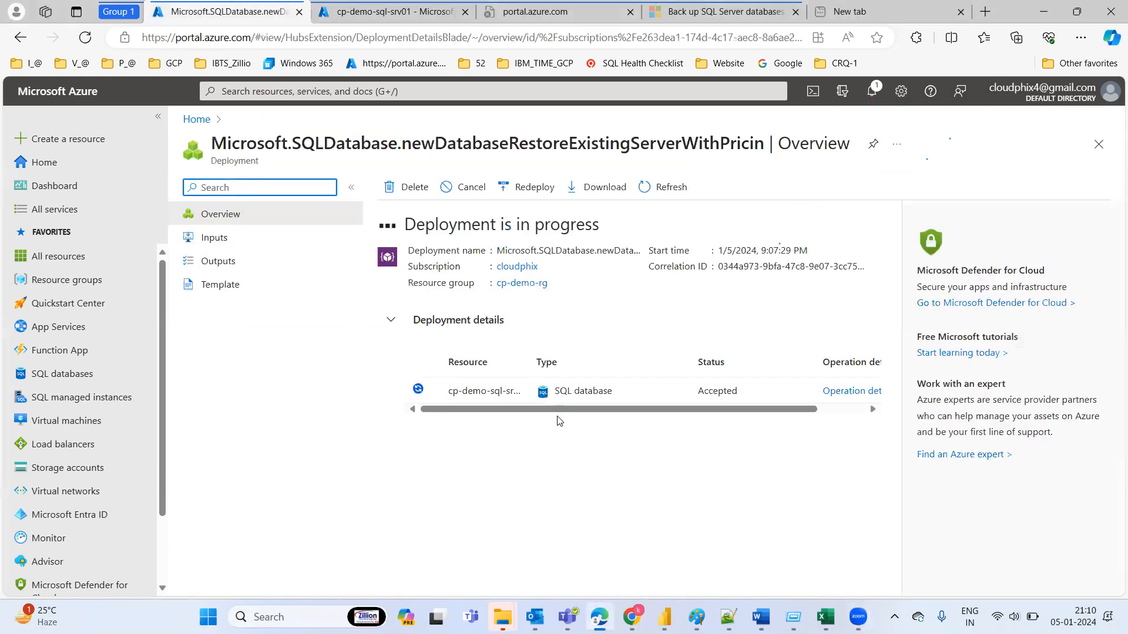
{"action": "left_click", "coordinate": [672, 188]}
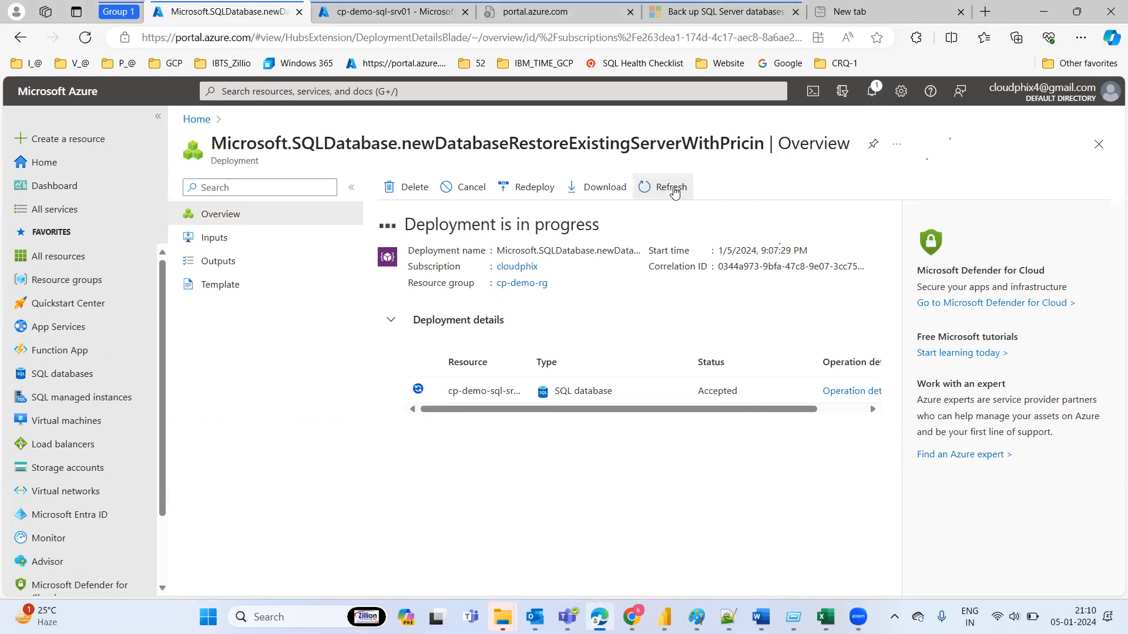
{"action": "left_click", "coordinate": [368, 21]}
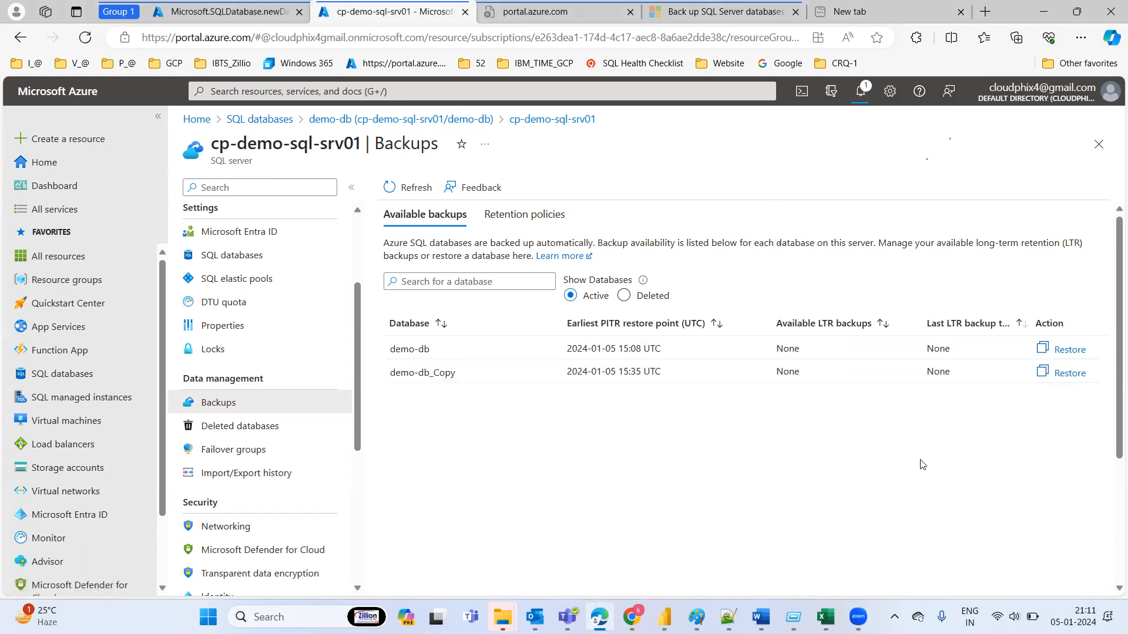
Open the backup retention policy configuration for demo-db and review its point-in-time, differential and long-term retention options
{"action": "left_click", "coordinate": [529, 217]}
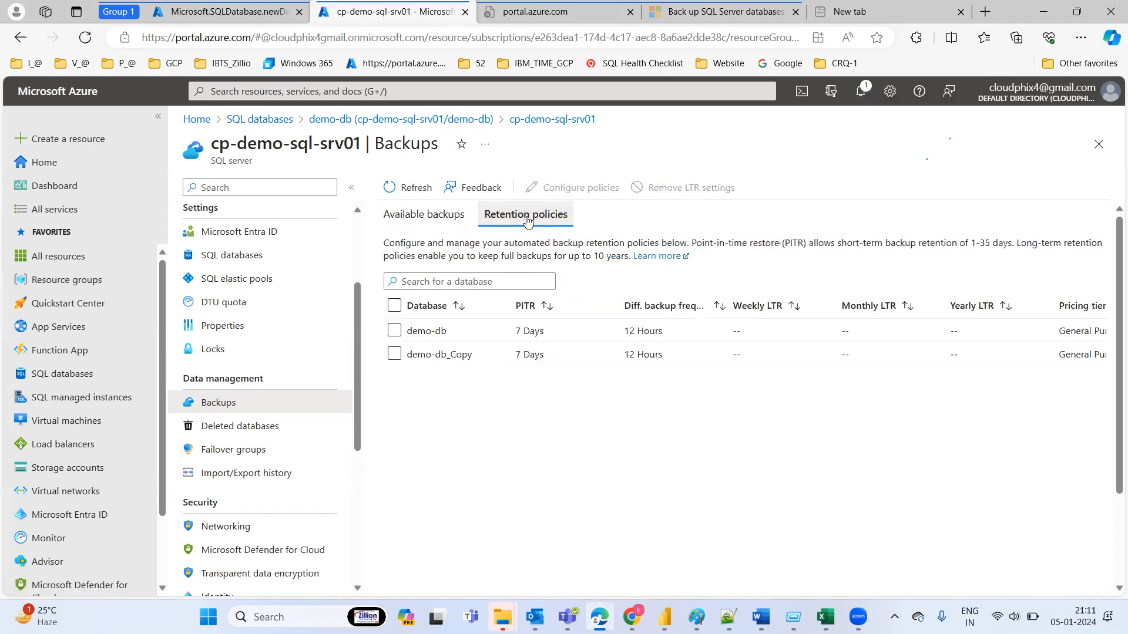
{"action": "left_click", "coordinate": [394, 332]}
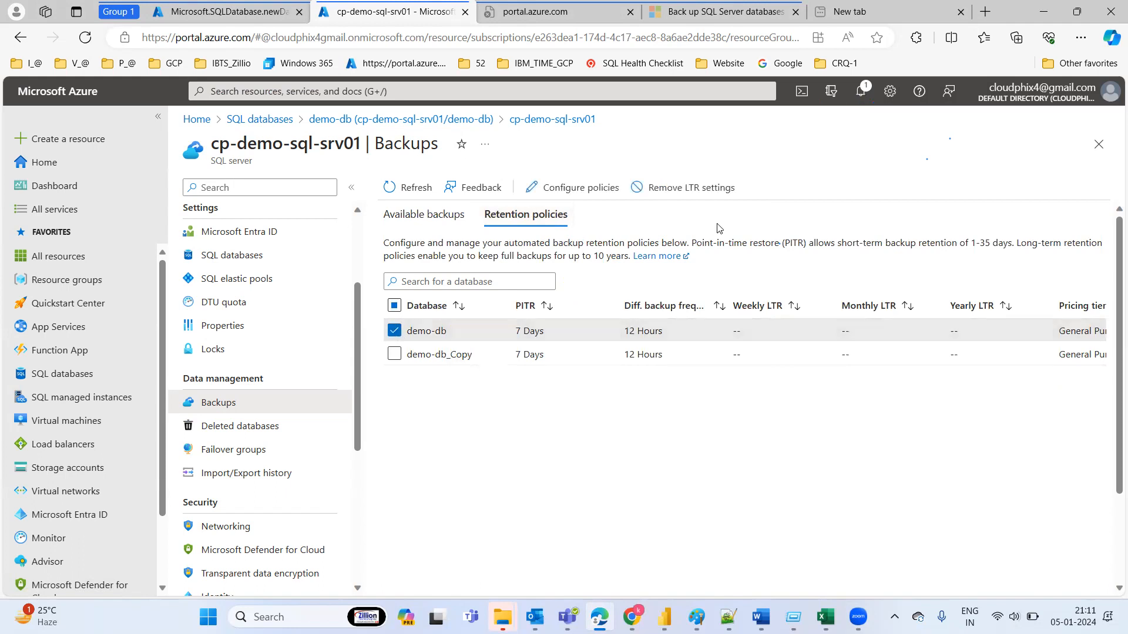
{"action": "left_click", "coordinate": [576, 191]}
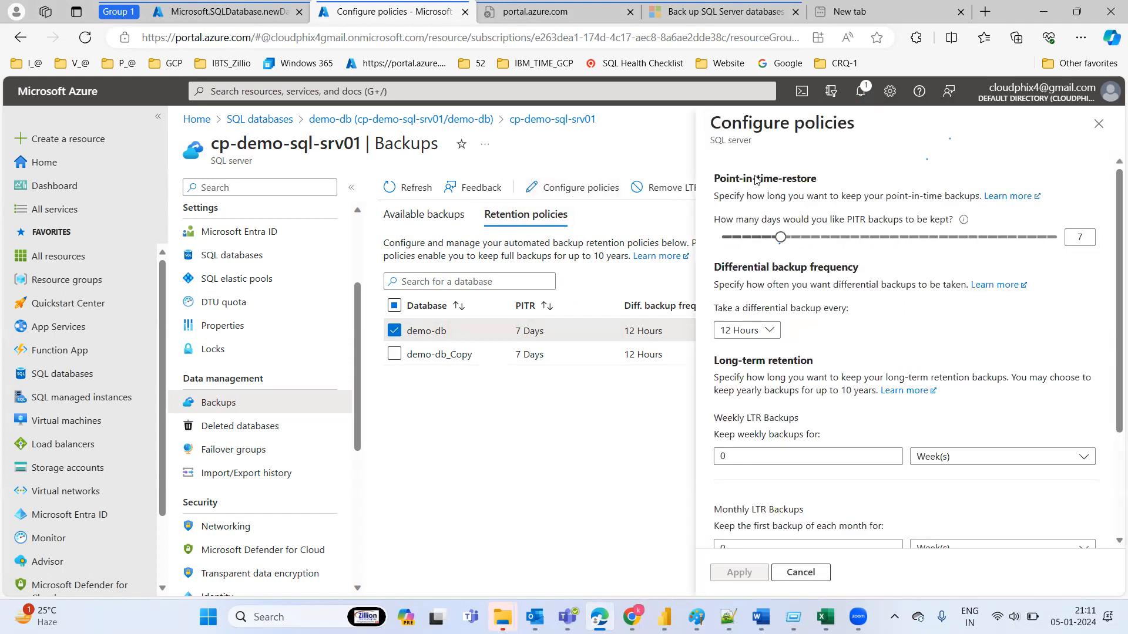
{"action": "left_click_drag", "start_coordinate": [715, 178], "coordinate": [834, 179]}
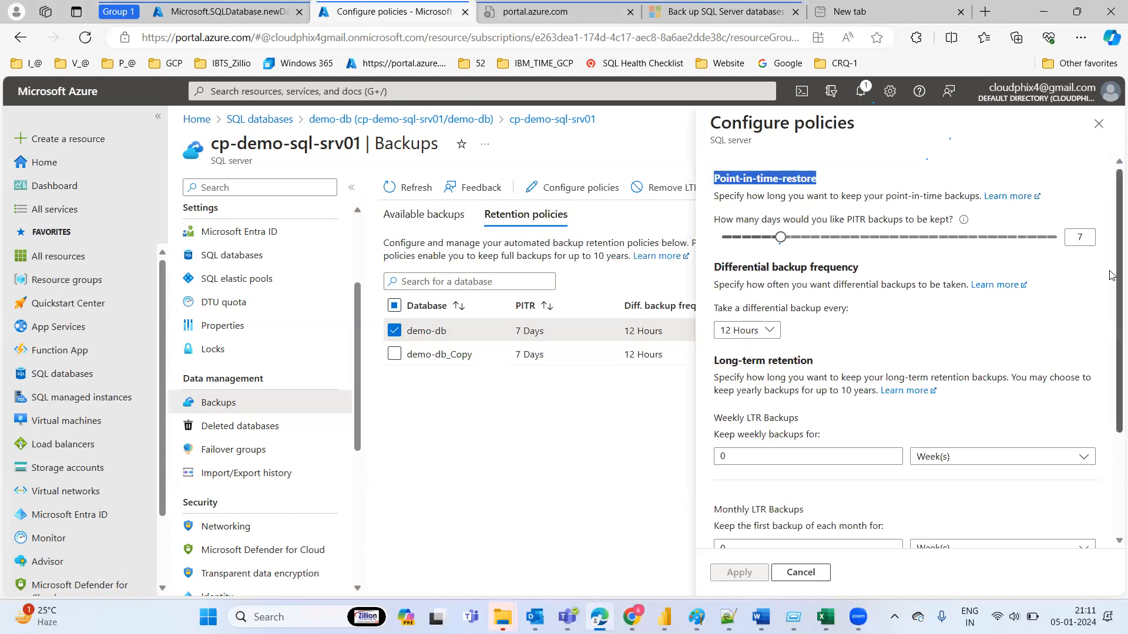
{"action": "scroll", "coordinate": [806, 378], "scroll_direction": "down", "scroll_amount": 3}
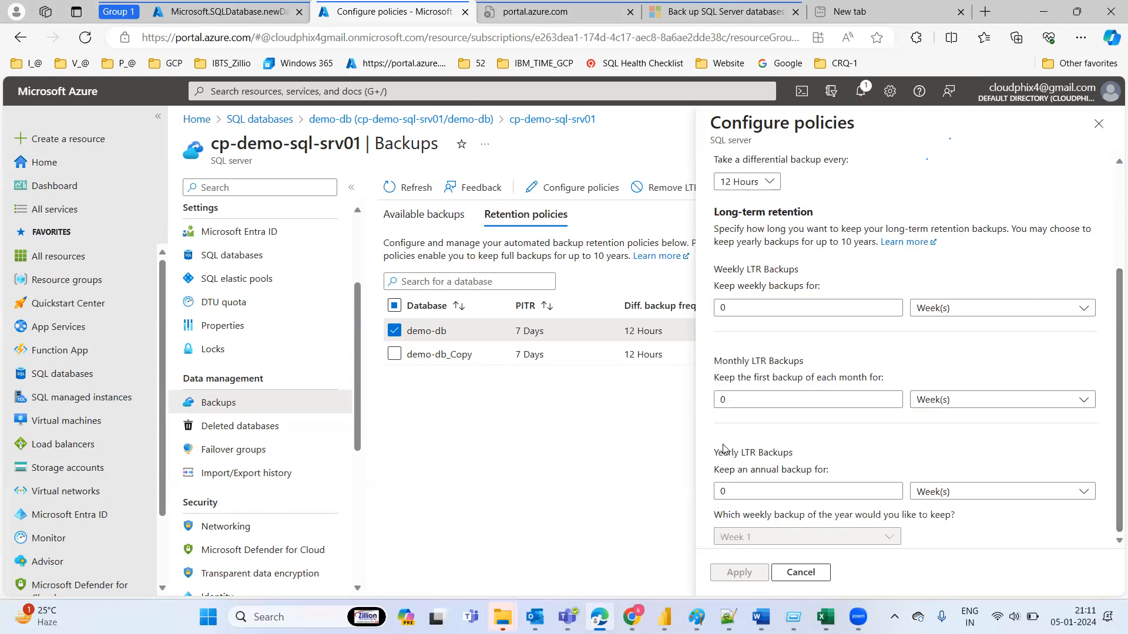
Review the point-in-time restore section of demo-db's backup retention policy configuration
{"action": "left_click_drag", "start_coordinate": [1112, 470], "coordinate": [1112, 264]}
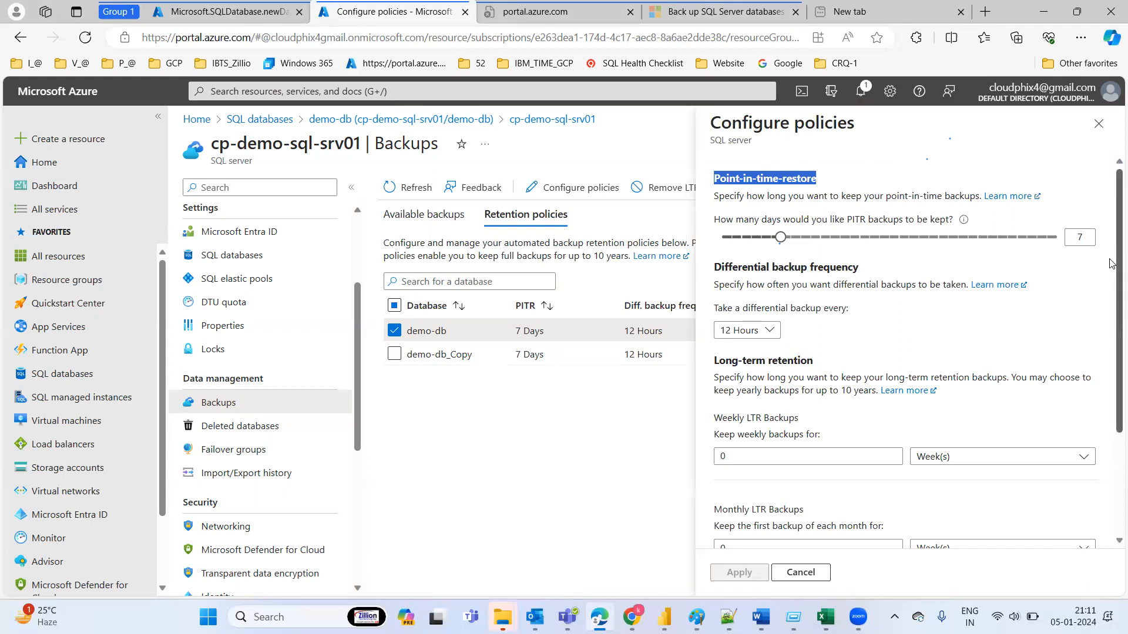
{"action": "left_click", "coordinate": [987, 150]}
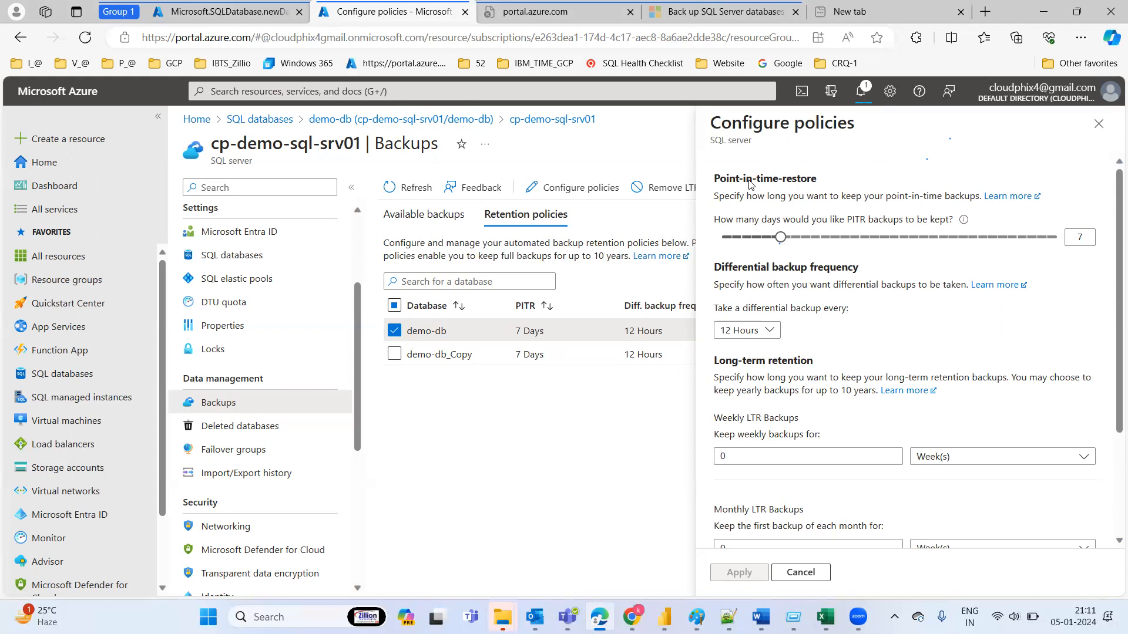
{"action": "left_click_drag", "start_coordinate": [826, 191], "coordinate": [709, 179]}
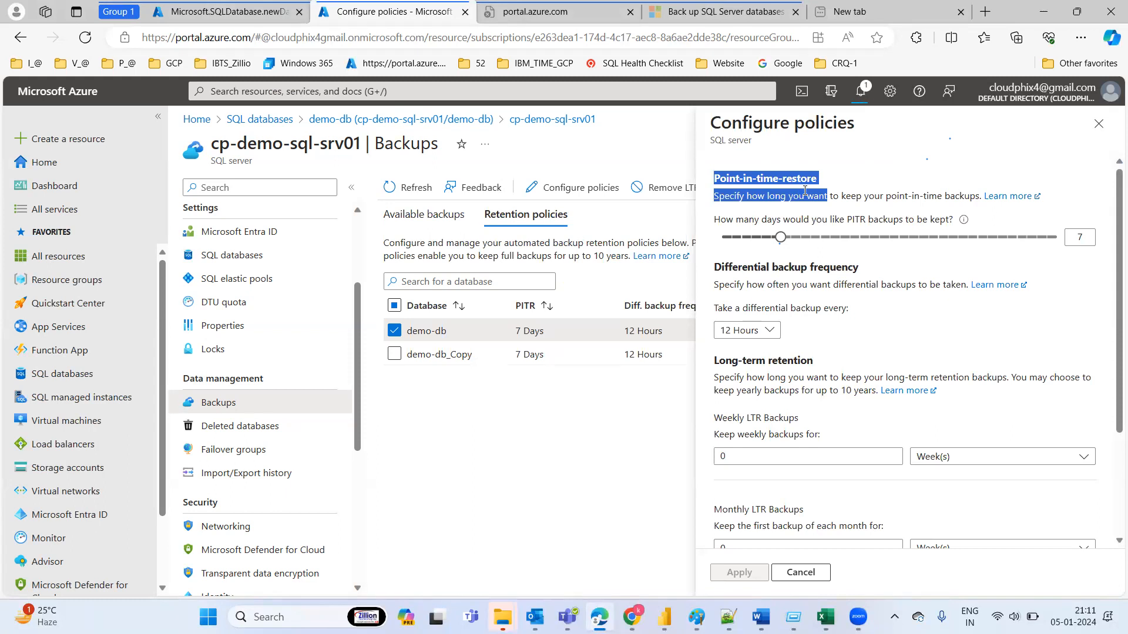
{"action": "left_click", "coordinate": [717, 167]}
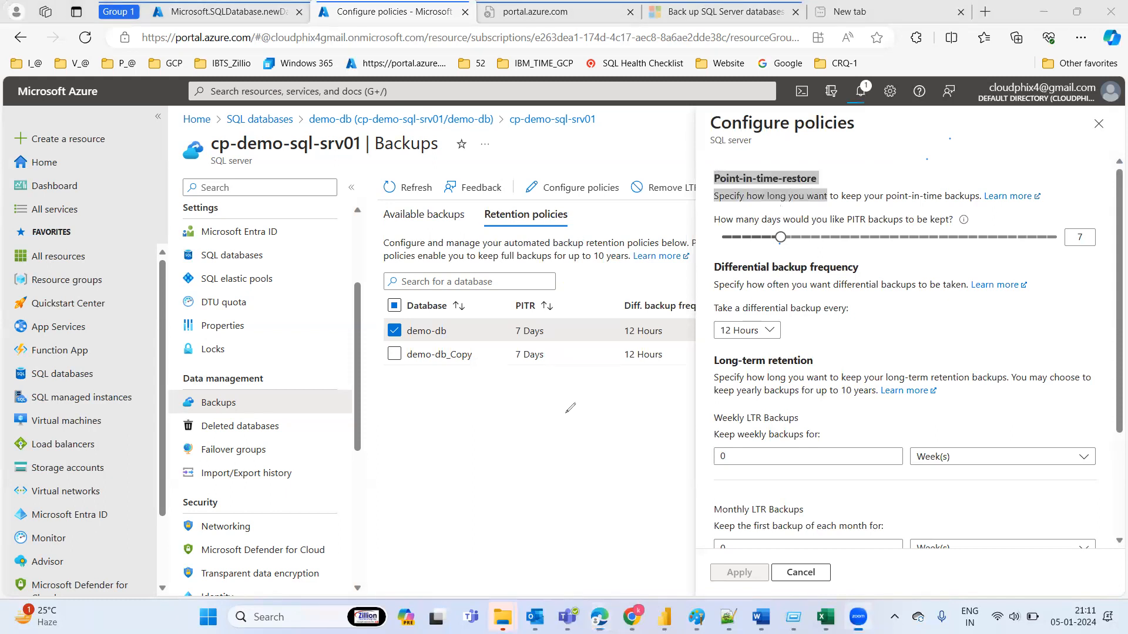
{"action": "left_click_drag", "start_coordinate": [488, 395], "coordinate": [525, 442]}
{"action": "mouse_move", "coordinate": [524, 441]}
{"action": "left_mouse_down"}
{"action": "mouse_move", "coordinate": [523, 405]}
{"action": "mouse_move", "coordinate": [502, 397]}
{"action": "mouse_move", "coordinate": [529, 365]}
{"action": "mouse_move", "coordinate": [535, 378]}
{"action": "left_mouse_up"}
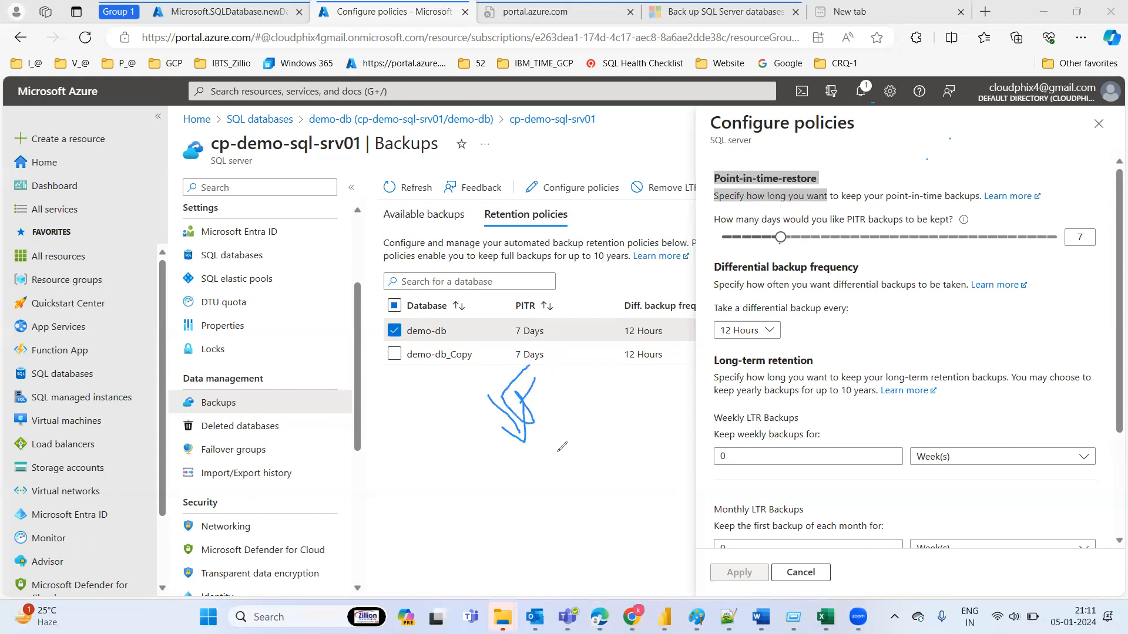
{"action": "mouse_move", "coordinate": [567, 499]}
{"action": "left_mouse_down"}
{"action": "mouse_move", "coordinate": [569, 427]}
{"action": "mouse_move", "coordinate": [568, 497]}
{"action": "mouse_move", "coordinate": [601, 537]}
{"action": "mouse_move", "coordinate": [604, 498]}
{"action": "mouse_move", "coordinate": [627, 464]}
{"action": "mouse_move", "coordinate": [643, 509]}
{"action": "left_mouse_up"}
{"action": "mouse_move", "coordinate": [654, 438]}
{"action": "left_mouse_down"}
{"action": "mouse_move", "coordinate": [678, 414]}
{"action": "mouse_move", "coordinate": [653, 436]}
{"action": "left_mouse_up"}
{"action": "mouse_move", "coordinate": [632, 553]}
{"action": "left_mouse_down"}
{"action": "mouse_move", "coordinate": [659, 531]}
{"action": "mouse_move", "coordinate": [681, 535]}
{"action": "mouse_move", "coordinate": [671, 556]}
{"action": "left_mouse_up"}
{"action": "mouse_move", "coordinate": [588, 465]}
{"action": "left_mouse_down"}
{"action": "mouse_move", "coordinate": [625, 520]}
{"action": "mouse_move", "coordinate": [604, 524]}
{"action": "mouse_move", "coordinate": [681, 532]}
{"action": "mouse_move", "coordinate": [646, 518]}
{"action": "left_mouse_up"}
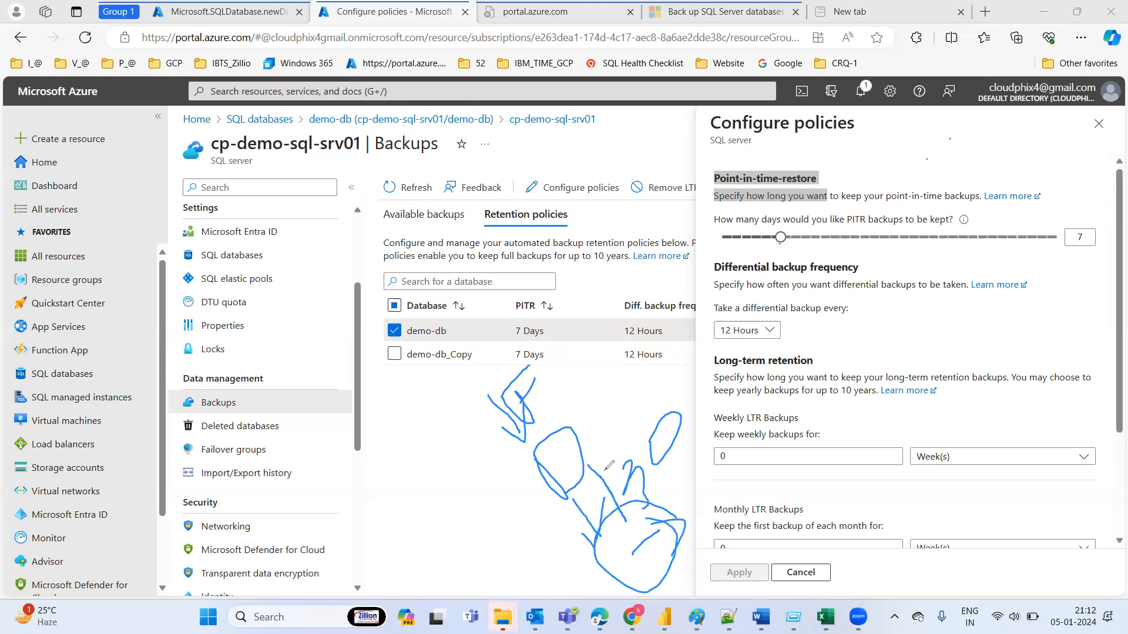
{"action": "mouse_move", "coordinate": [610, 408]}
{"action": "left_mouse_down"}
{"action": "mouse_move", "coordinate": [497, 476]}
{"action": "mouse_move", "coordinate": [563, 397]}
{"action": "left_mouse_up"}
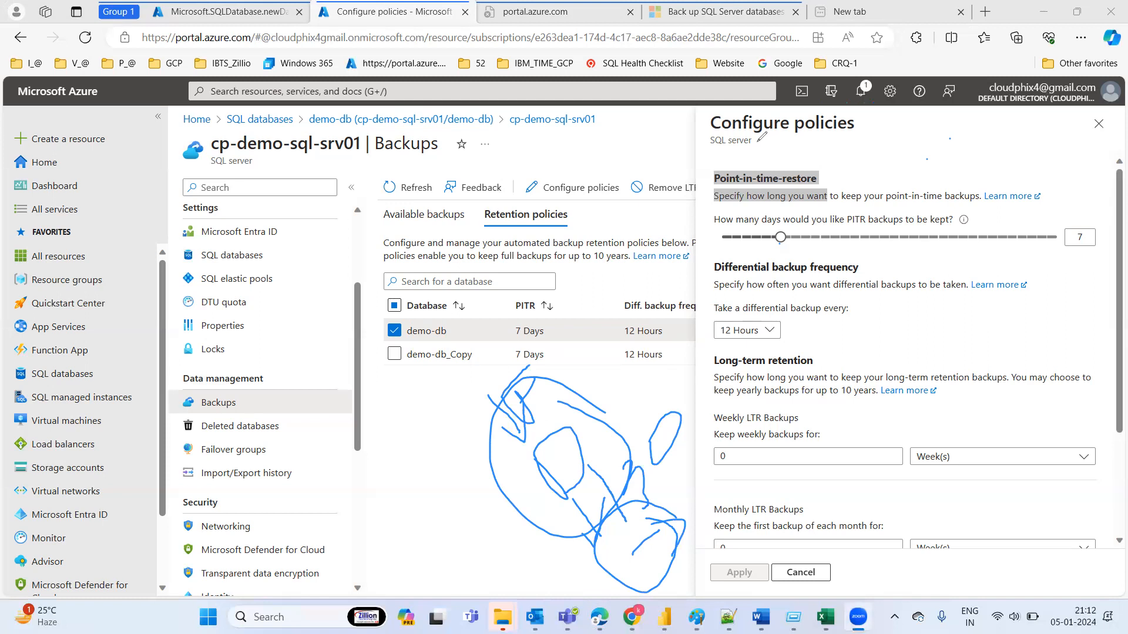
Close the policy configuration, deselect demo-db, and check the status of the database restore deployment before returning to the retention policies
{"action": "left_click", "coordinate": [1098, 125]}
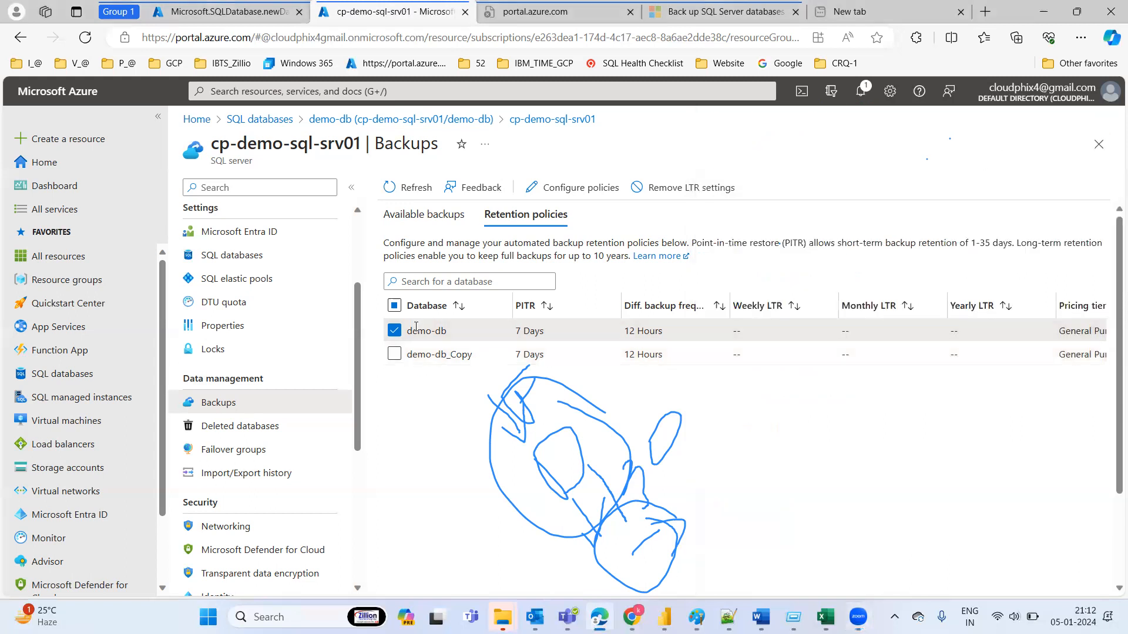
{"action": "left_click", "coordinate": [393, 332]}
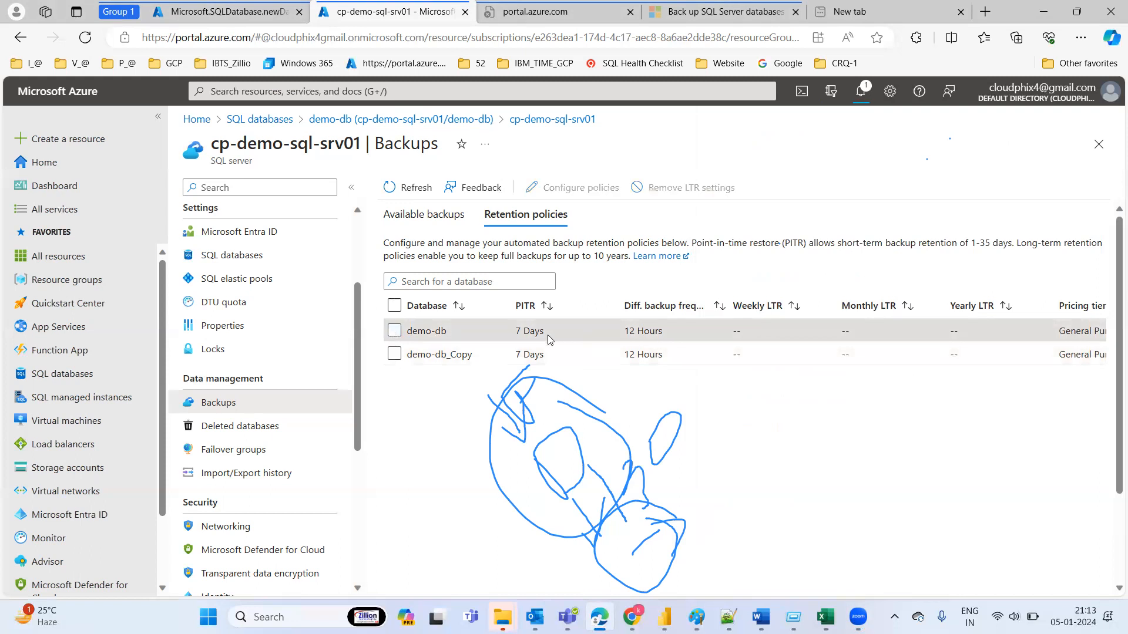
{"action": "left_click", "coordinate": [205, 12]}
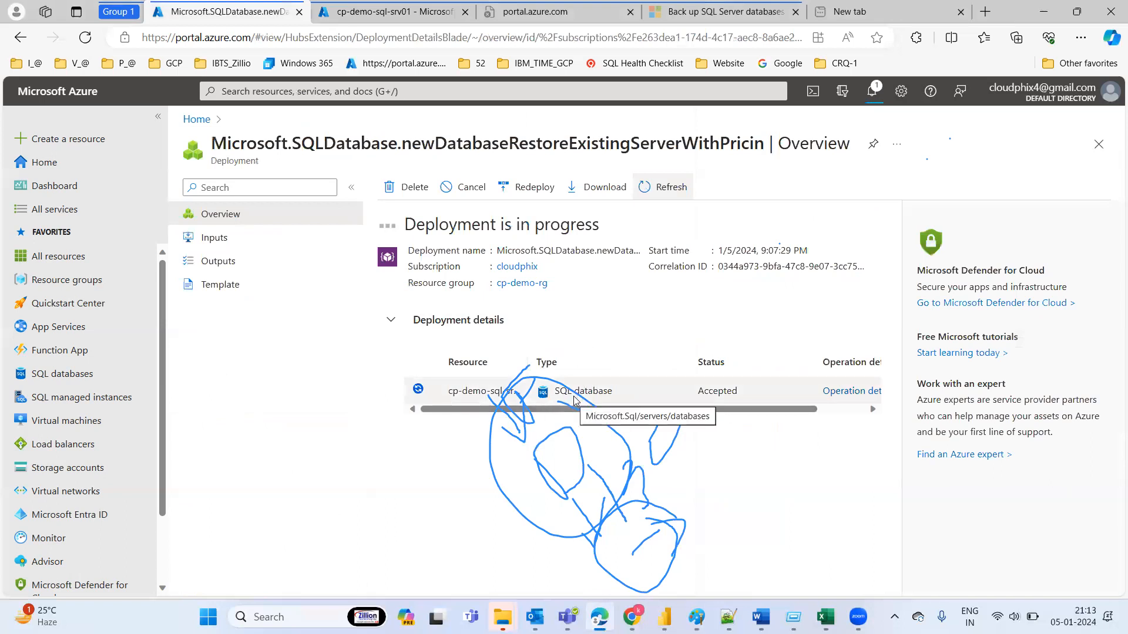
{"action": "left_click", "coordinate": [372, 13]}
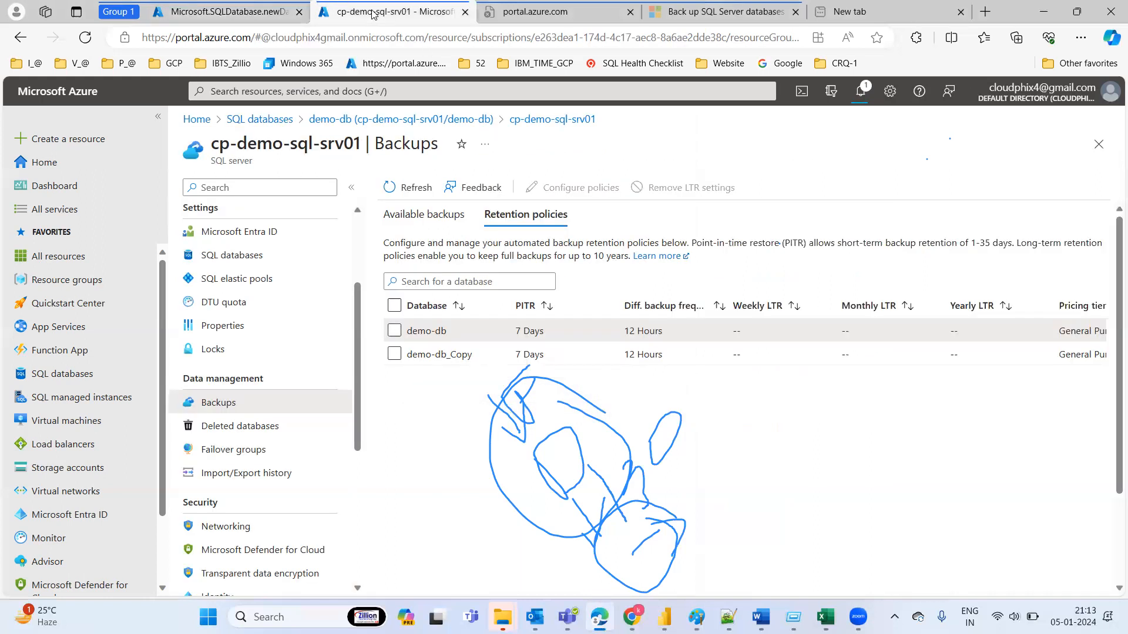
{"action": "left_click", "coordinate": [534, 287]}
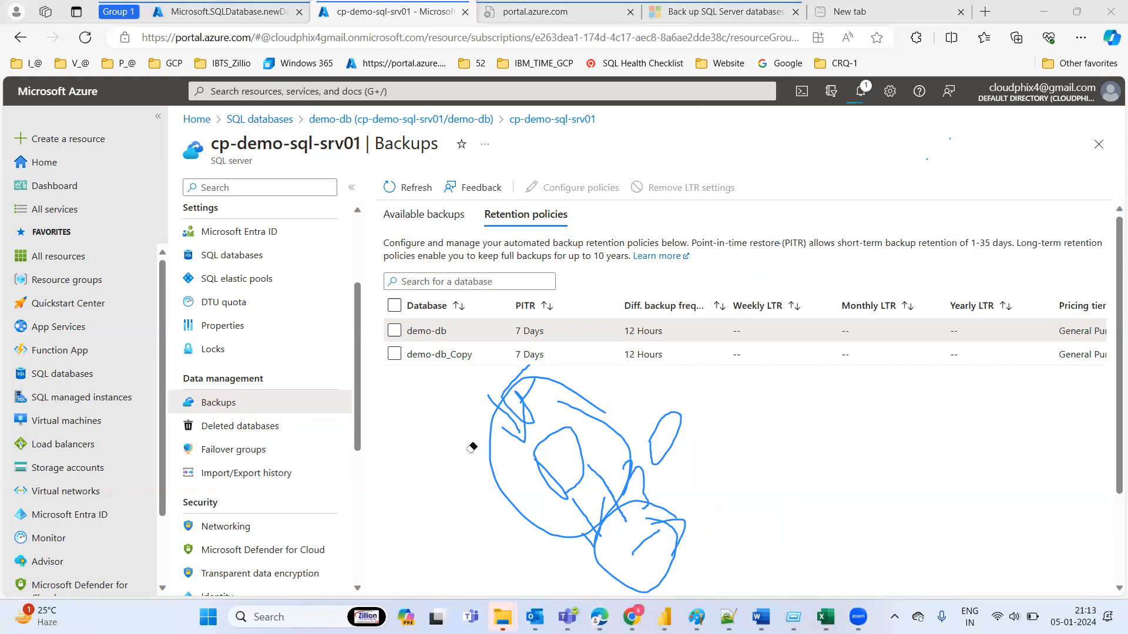
{"action": "left_click_drag", "start_coordinate": [668, 520], "coordinate": [483, 357]}
{"action": "mouse_move", "coordinate": [736, 367]}
{"action": "left_mouse_down"}
{"action": "mouse_move", "coordinate": [639, 459]}
{"action": "mouse_move", "coordinate": [587, 554]}
{"action": "mouse_move", "coordinate": [471, 410]}
{"action": "mouse_move", "coordinate": [613, 398]}
{"action": "left_mouse_up"}
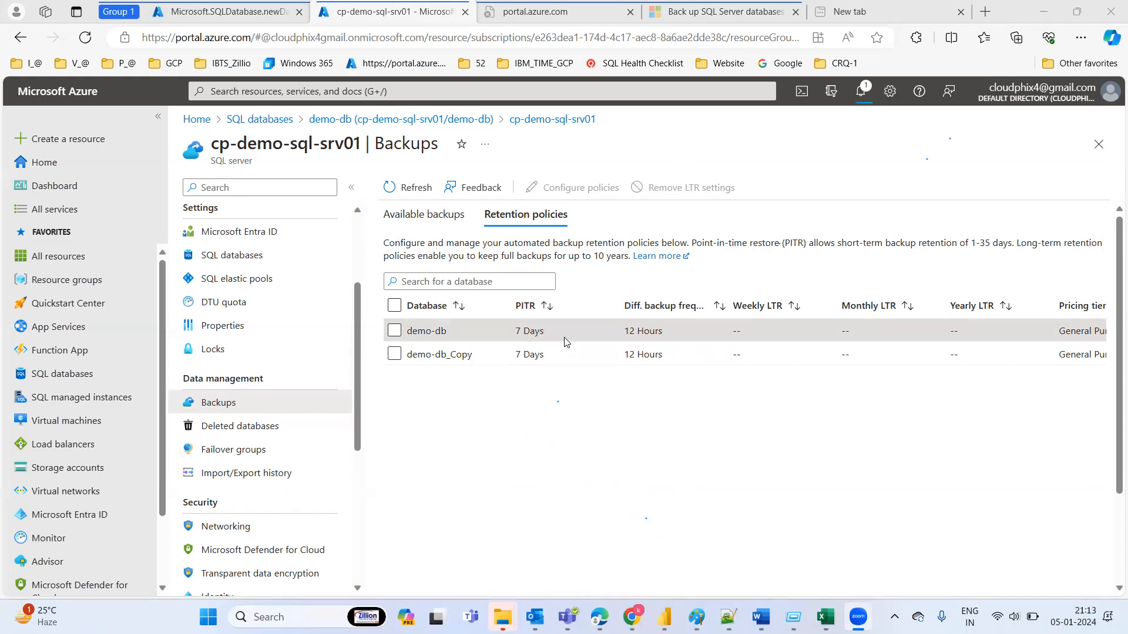
{"action": "left_click_drag", "start_coordinate": [556, 334], "coordinate": [500, 335]}
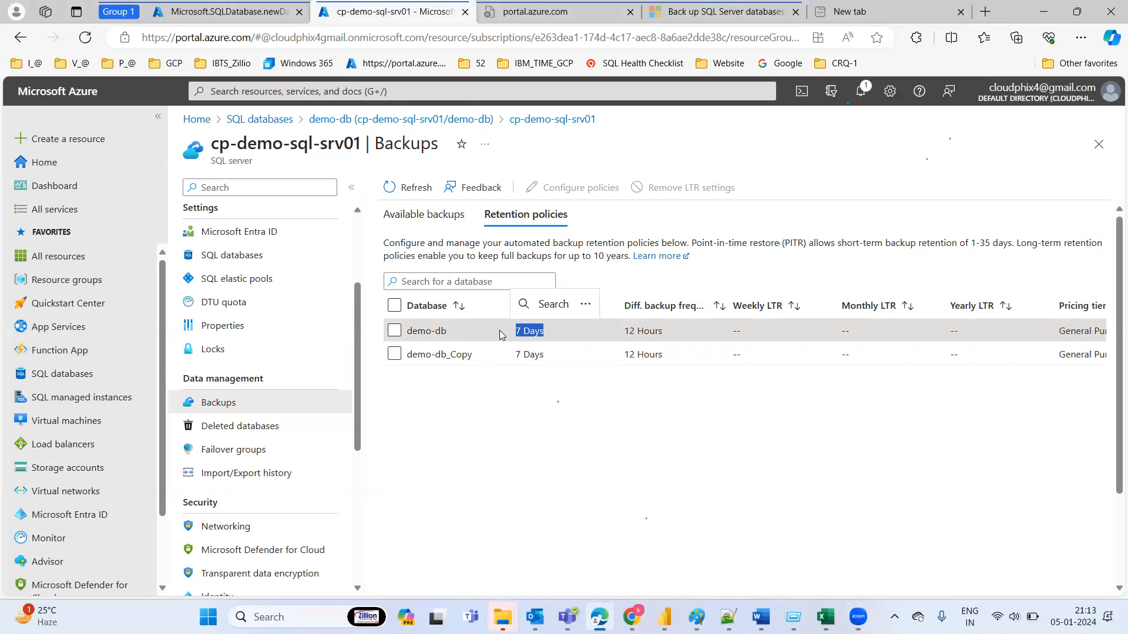
Configure demo-db's backup policies to keep PITR backups for 14 days and take a differential backup every 12 hours
{"action": "left_click", "coordinate": [394, 331]}
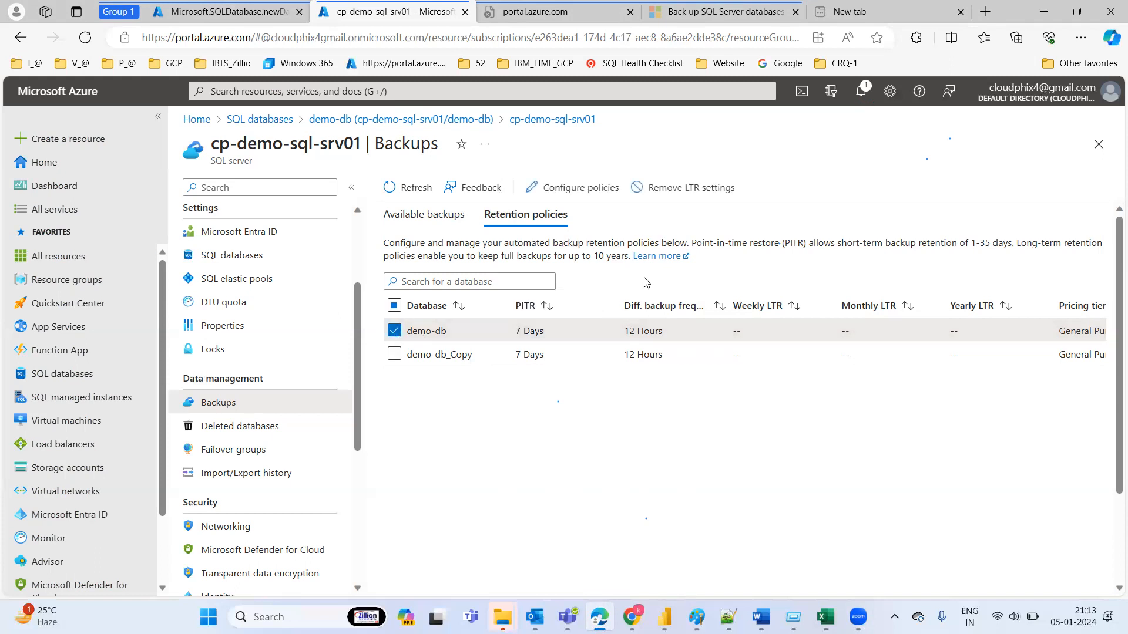
{"action": "left_click", "coordinate": [583, 196]}
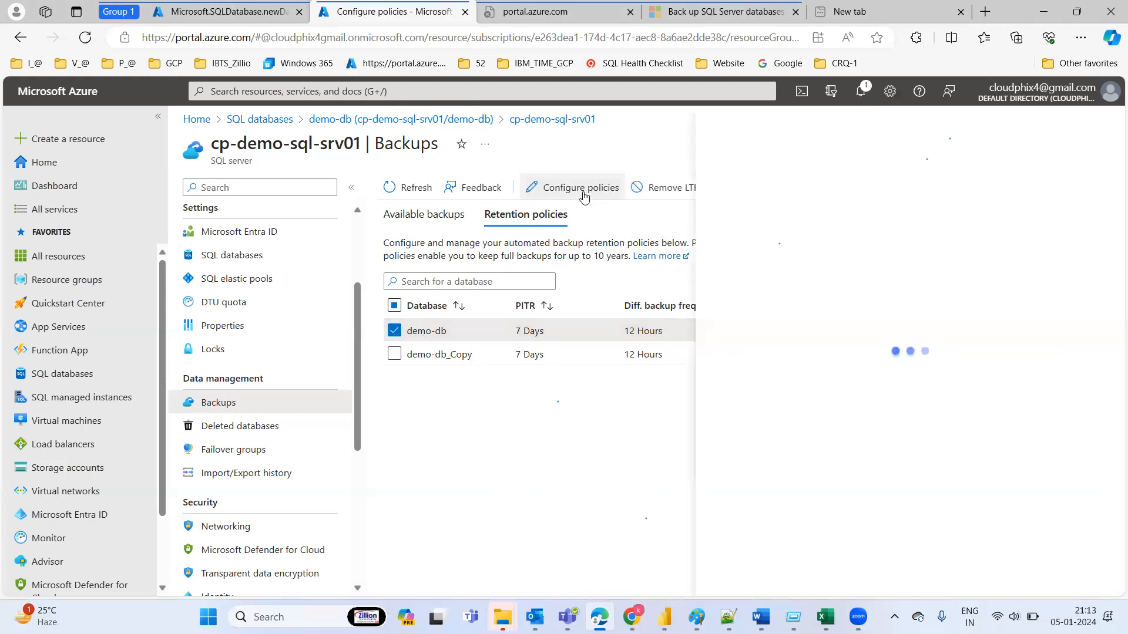
{"action": "left_click_drag", "start_coordinate": [781, 237], "coordinate": [1055, 239]}
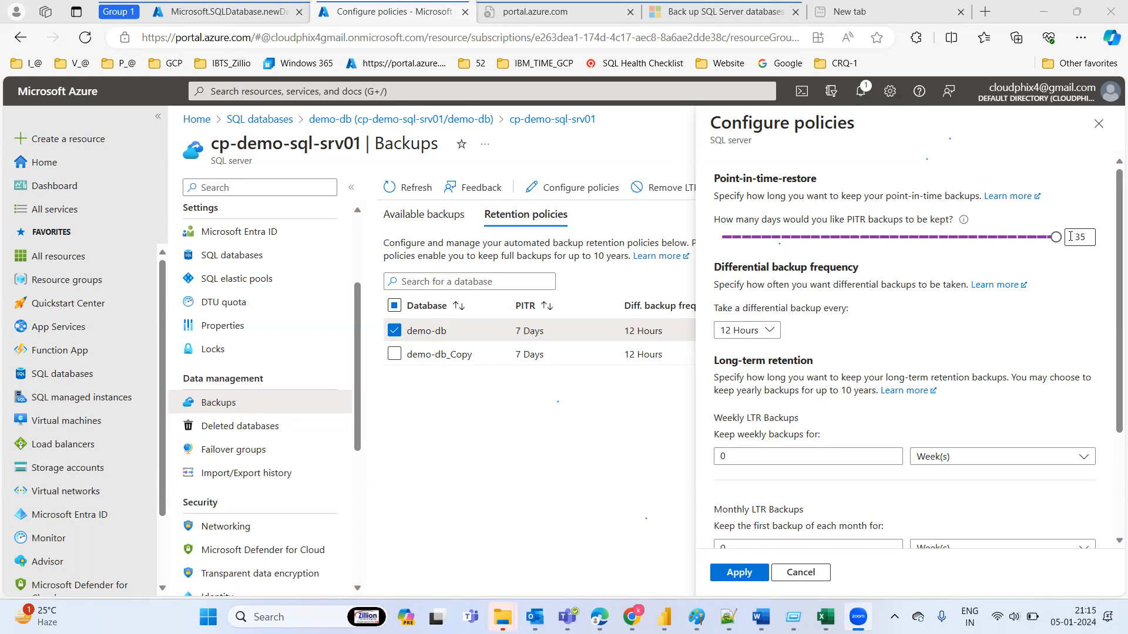
{"action": "left_click_drag", "start_coordinate": [1056, 238], "coordinate": [947, 242]}
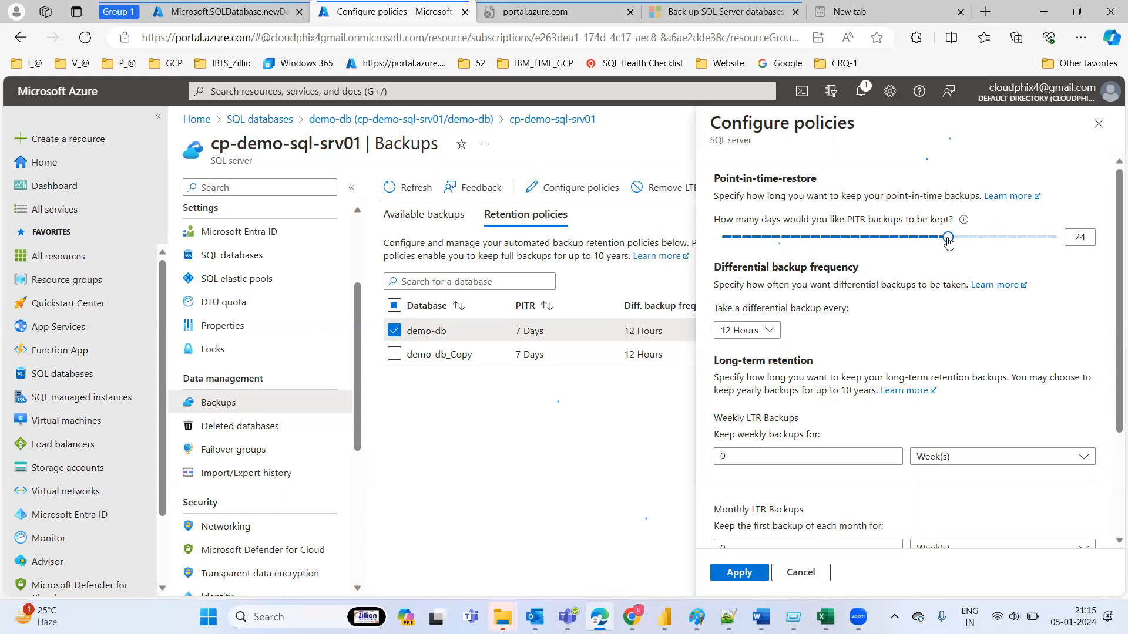
{"action": "left_click_drag", "start_coordinate": [947, 242], "coordinate": [939, 241]}
{"action": "left_click_drag", "start_coordinate": [938, 239], "coordinate": [1072, 234]}
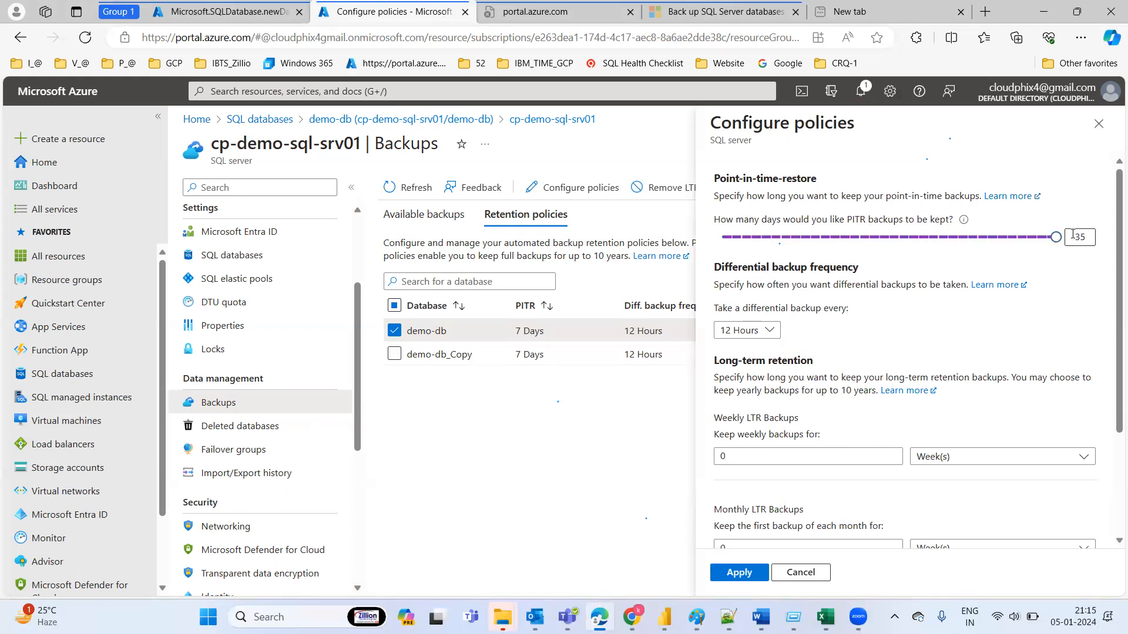
{"action": "left_click_drag", "start_coordinate": [1056, 238], "coordinate": [856, 246]}
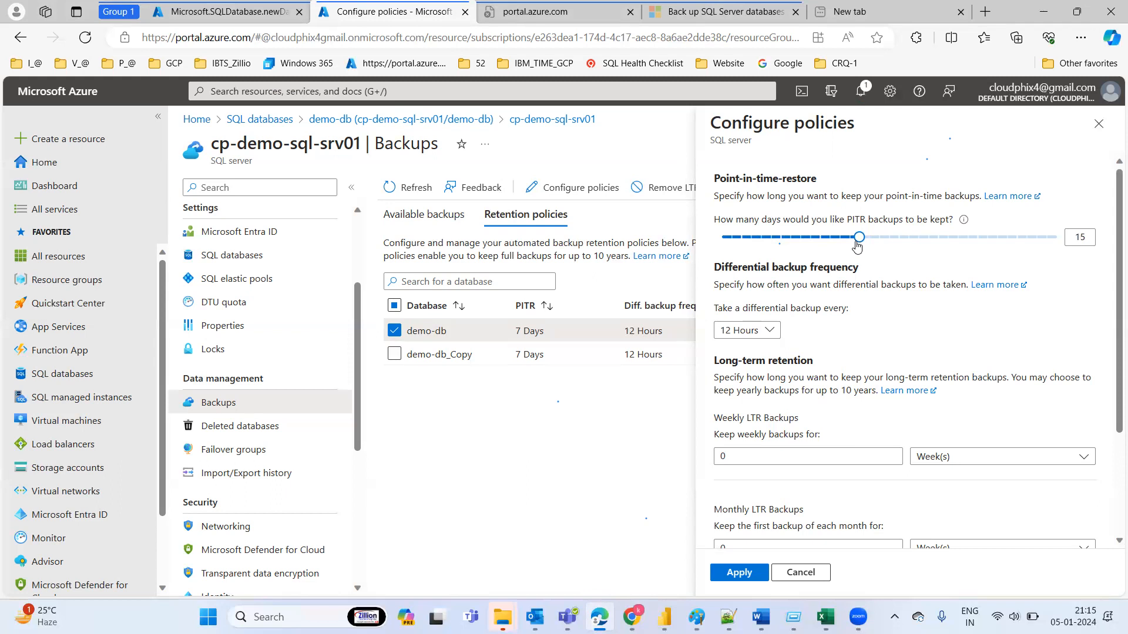
{"action": "left_click_drag", "start_coordinate": [856, 247], "coordinate": [853, 247]}
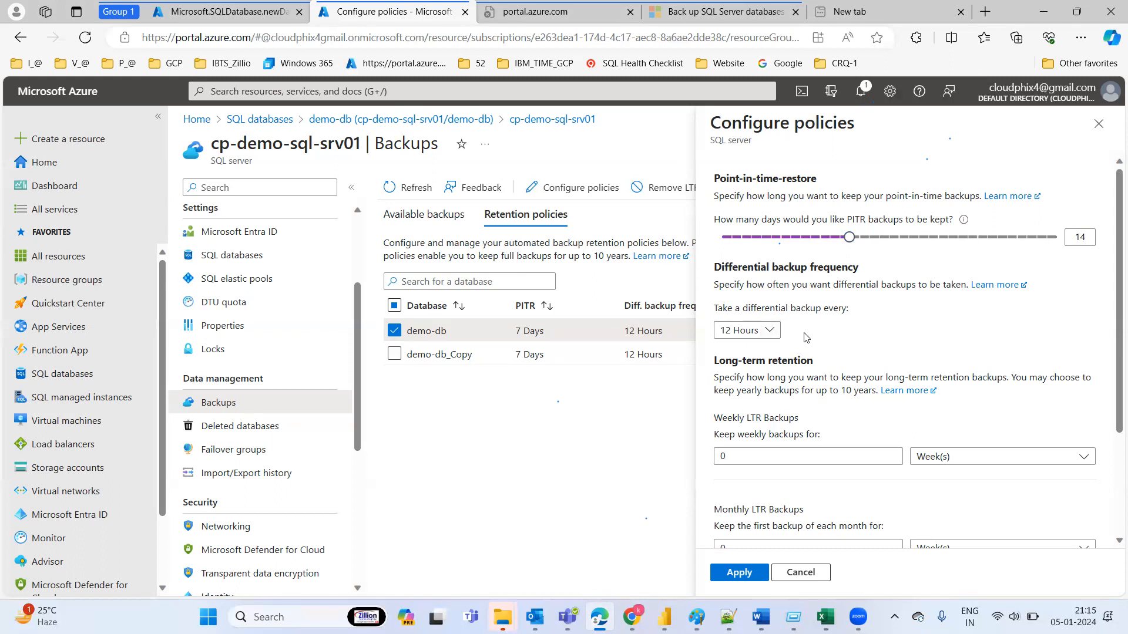
{"action": "left_click", "coordinate": [767, 330]}
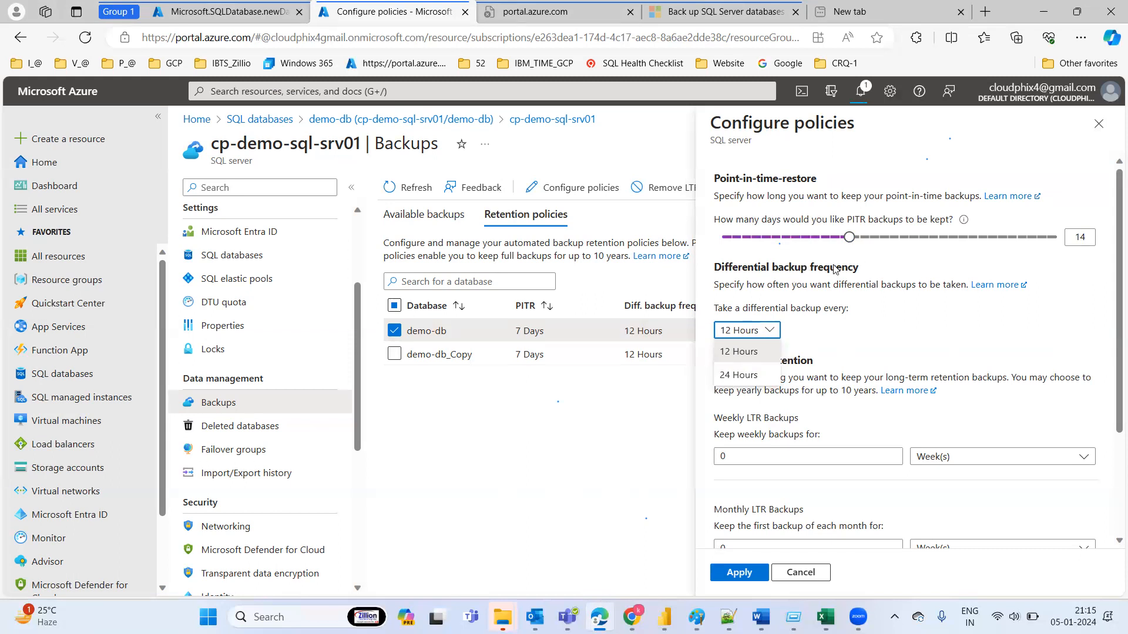
{"action": "left_click", "coordinate": [729, 359]}
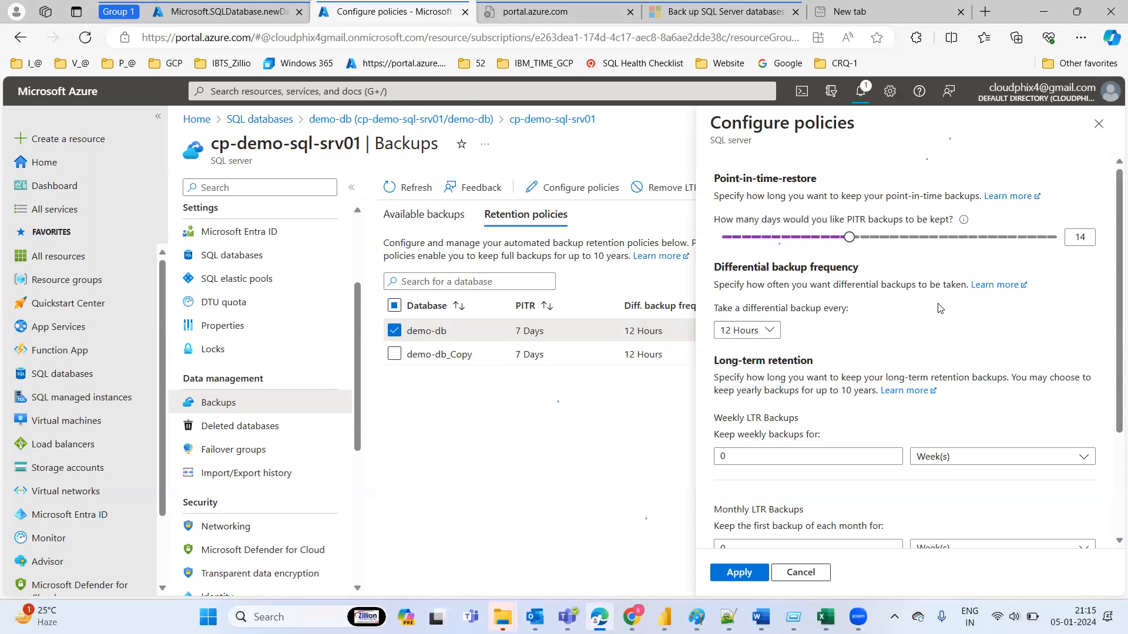
Set the weekly long-term retention backups to be kept for 60 weeks
{"action": "scroll", "coordinate": [1112, 325], "scroll_direction": "down", "scroll_amount": 2}
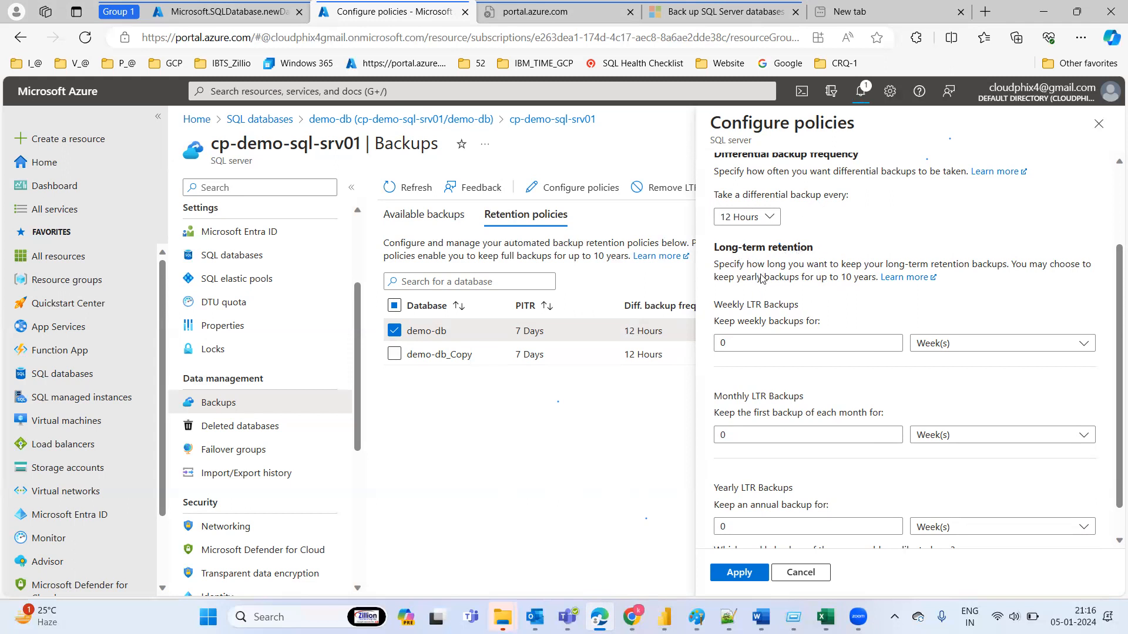
{"action": "left_click", "coordinate": [828, 345]}
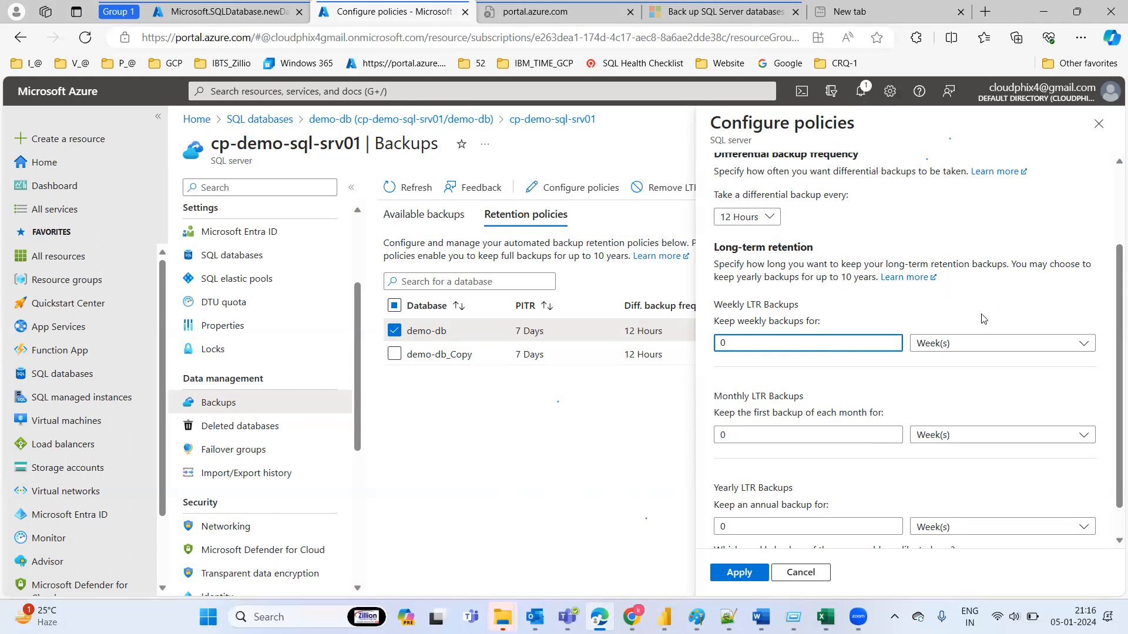
{"action": "left_click", "coordinate": [960, 346]}
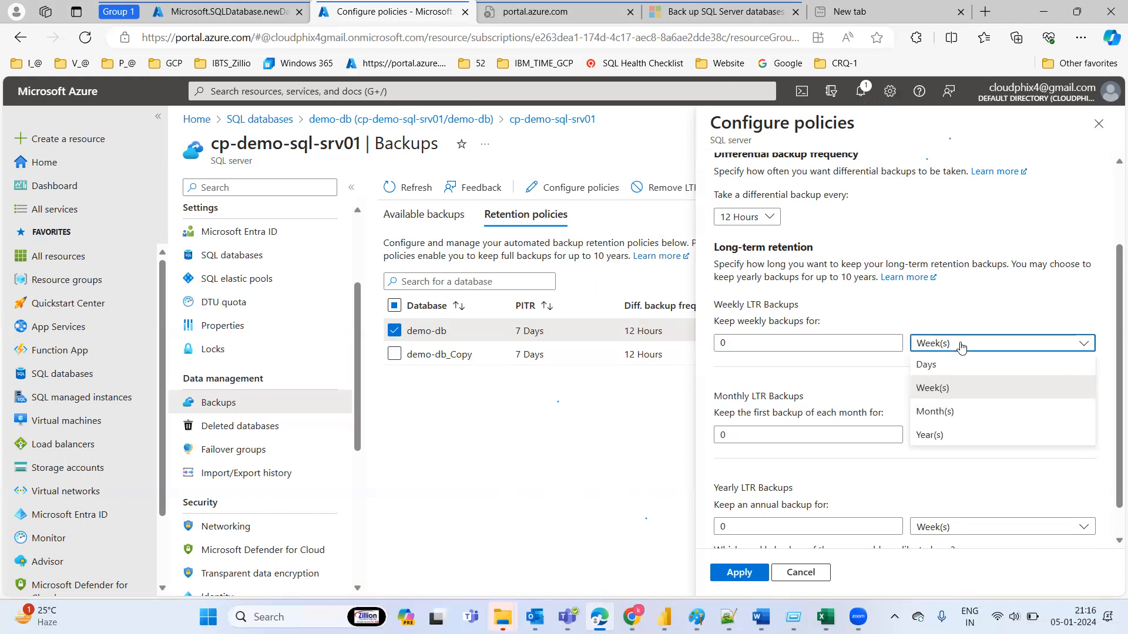
{"action": "left_click", "coordinate": [930, 397]}
{"action": "double_click", "coordinate": [723, 344]}
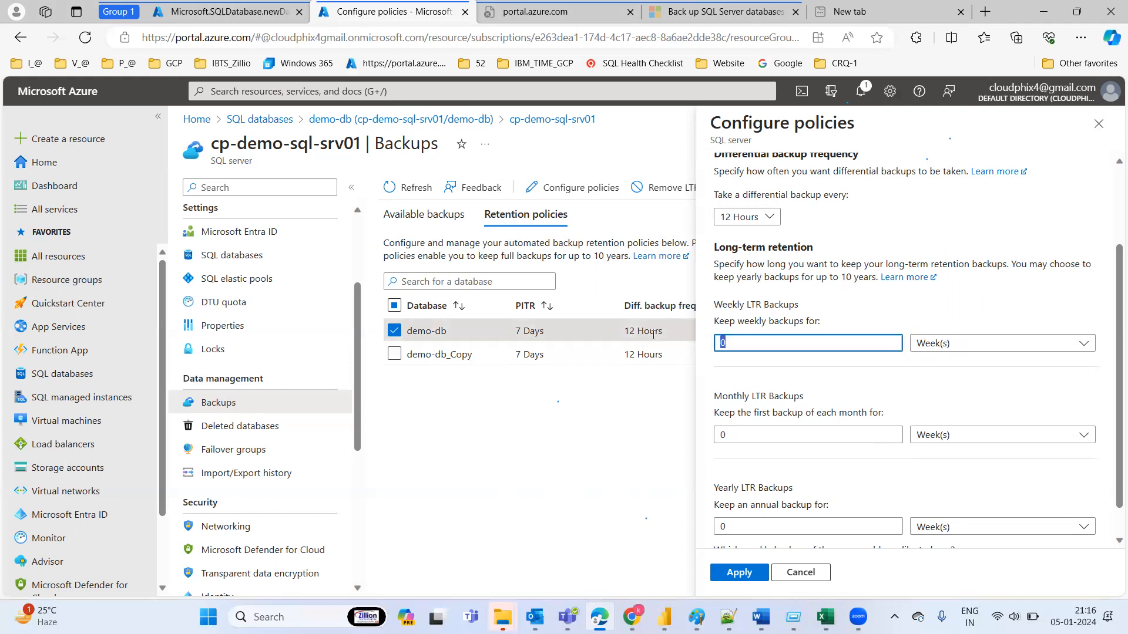
{"action": "type", "text": "60"}
{"action": "left_click", "coordinate": [792, 383]}
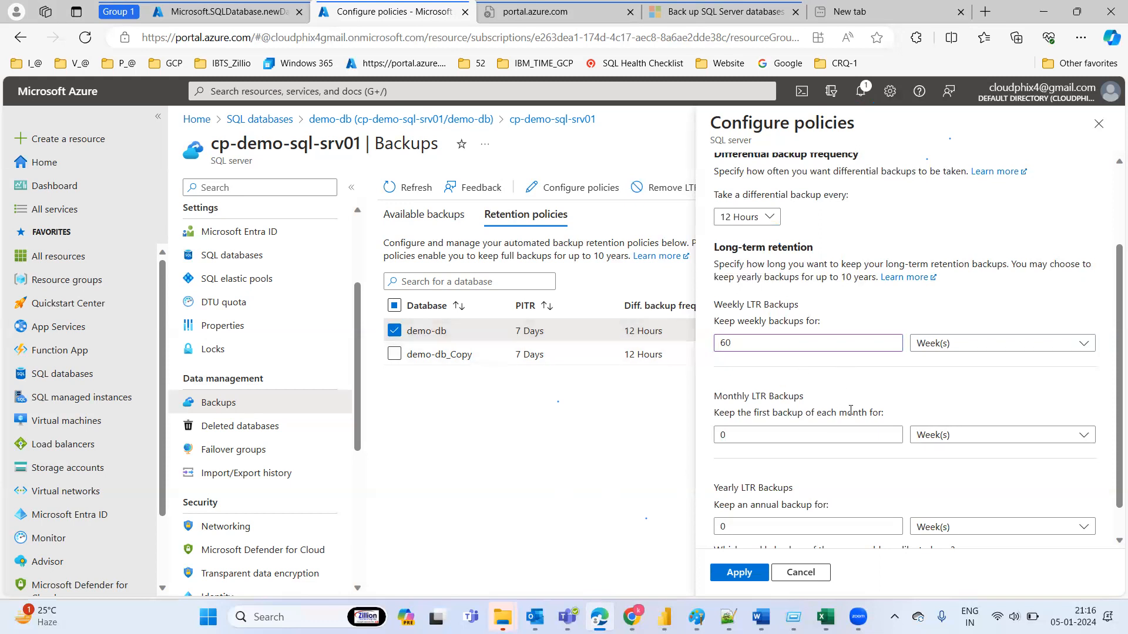
Set the monthly long-term retention so the first backup of each month is kept for 10 months
{"action": "double_click", "coordinate": [820, 436]}
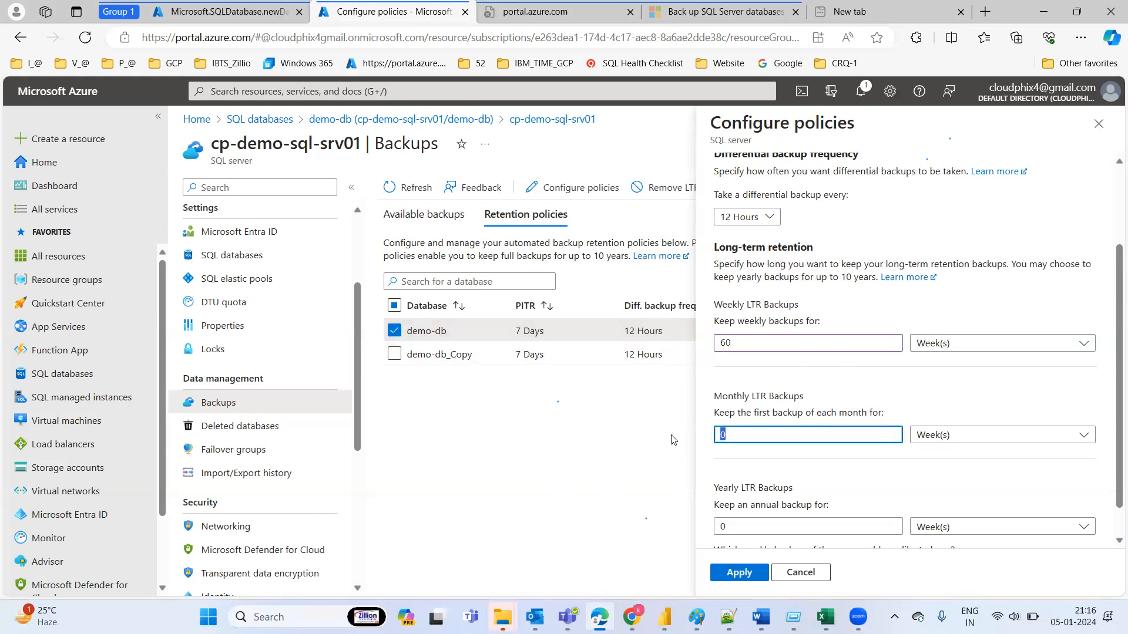
{"action": "type", "text": "10"}
{"action": "left_click", "coordinate": [964, 434]}
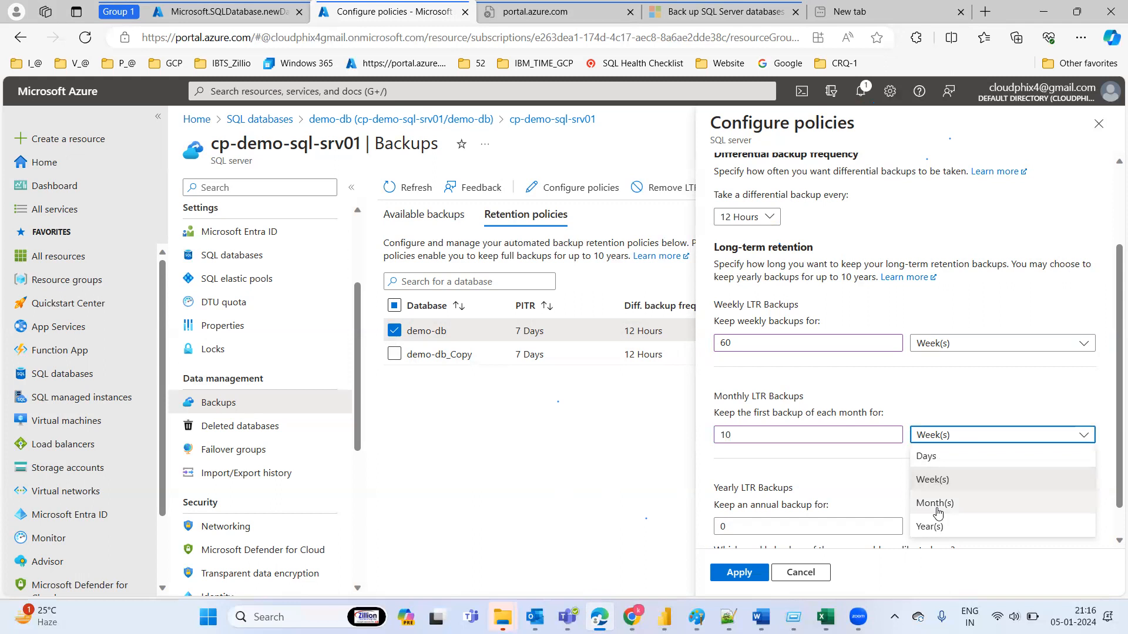
{"action": "left_click", "coordinate": [937, 504]}
{"action": "scroll", "coordinate": [1109, 467], "scroll_direction": "down", "scroll_amount": 1}
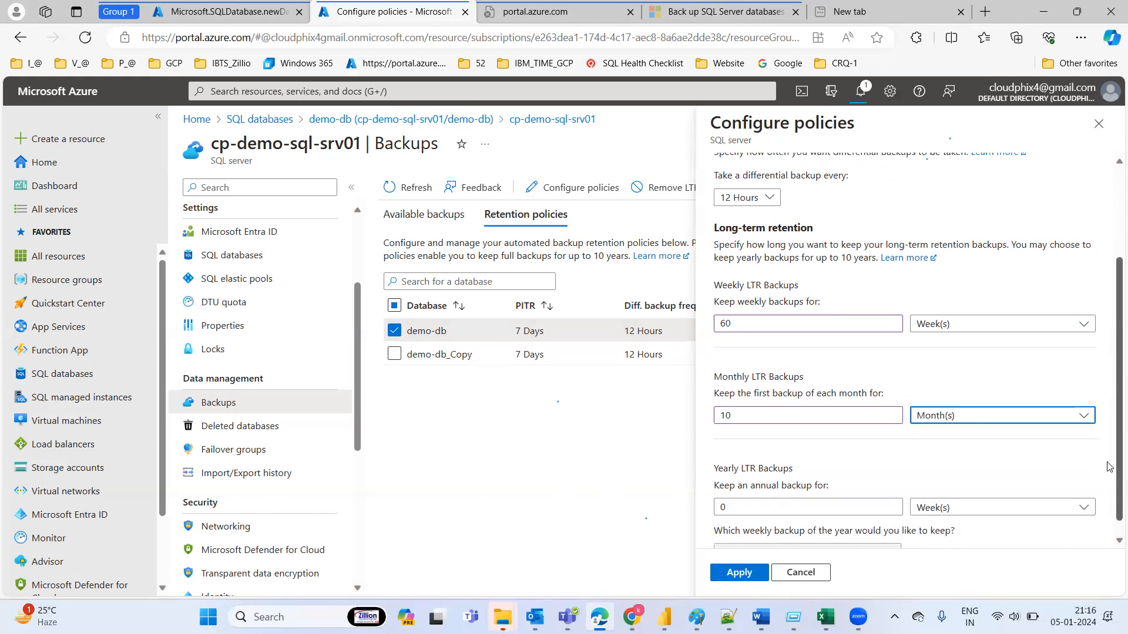
{"action": "left_click", "coordinate": [768, 398]}
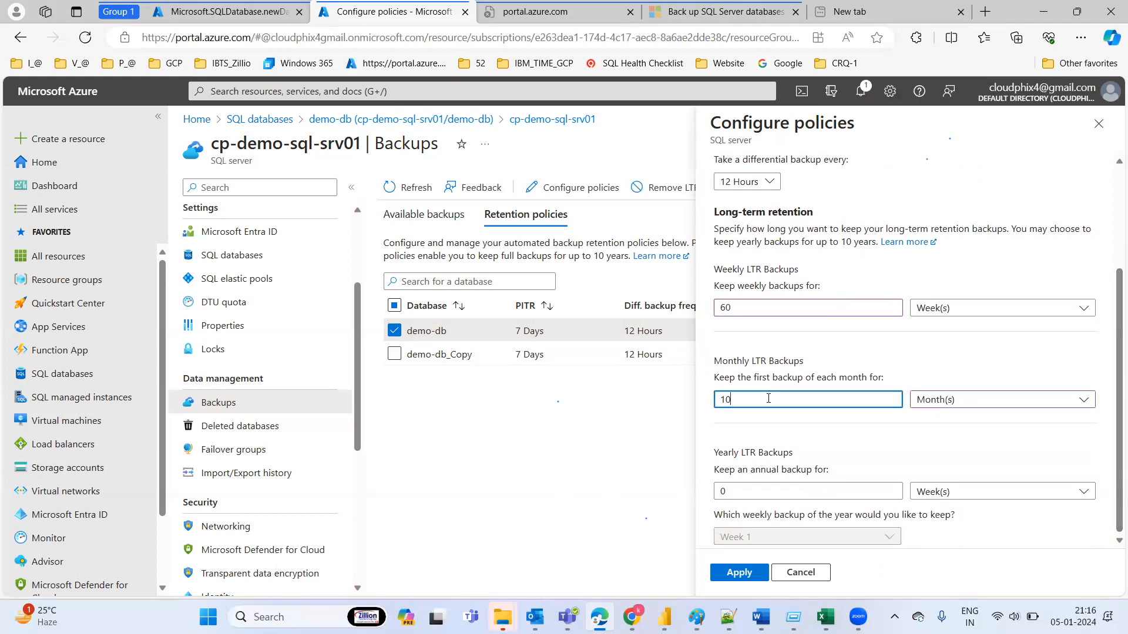
Set the yearly long-term retention so an annual backup is kept for 13 years
{"action": "left_click_drag", "start_coordinate": [761, 494], "coordinate": [667, 498]}
{"action": "type", "text": "10"}
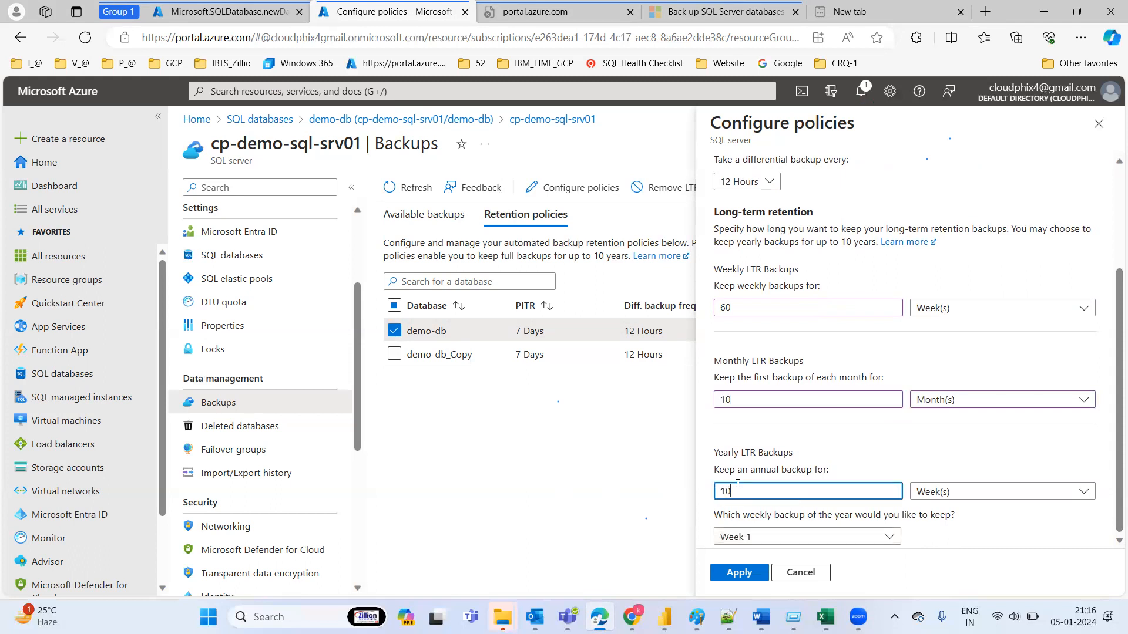
{"action": "key", "text": "BackSpace"}
{"action": "type", "text": "3"}
{"action": "left_click", "coordinate": [1005, 494]}
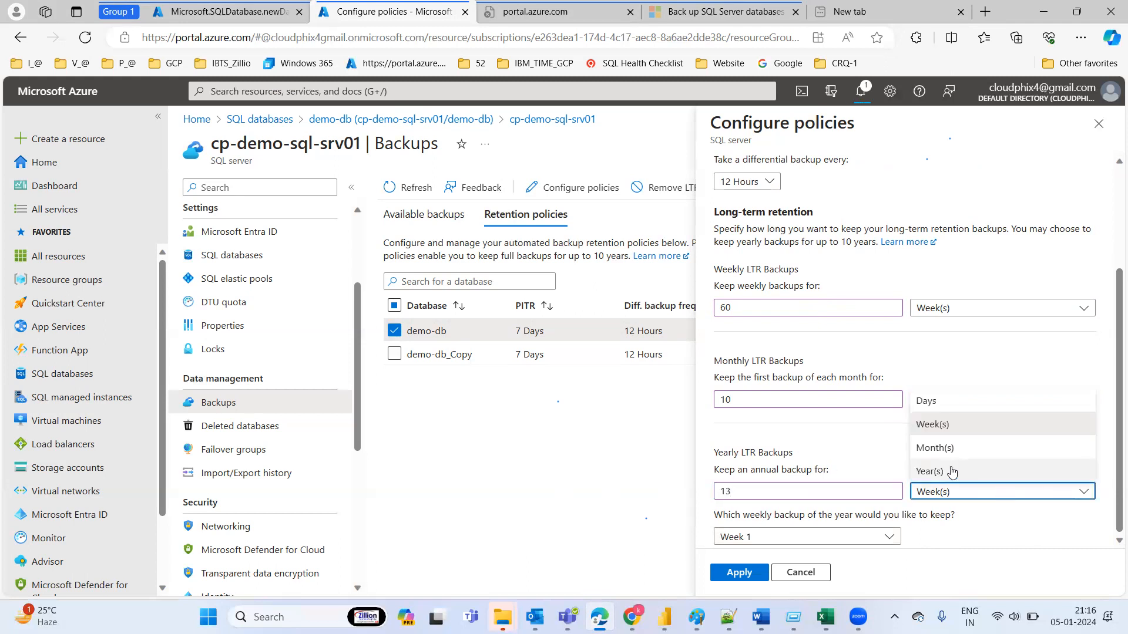
{"action": "left_click", "coordinate": [952, 471]}
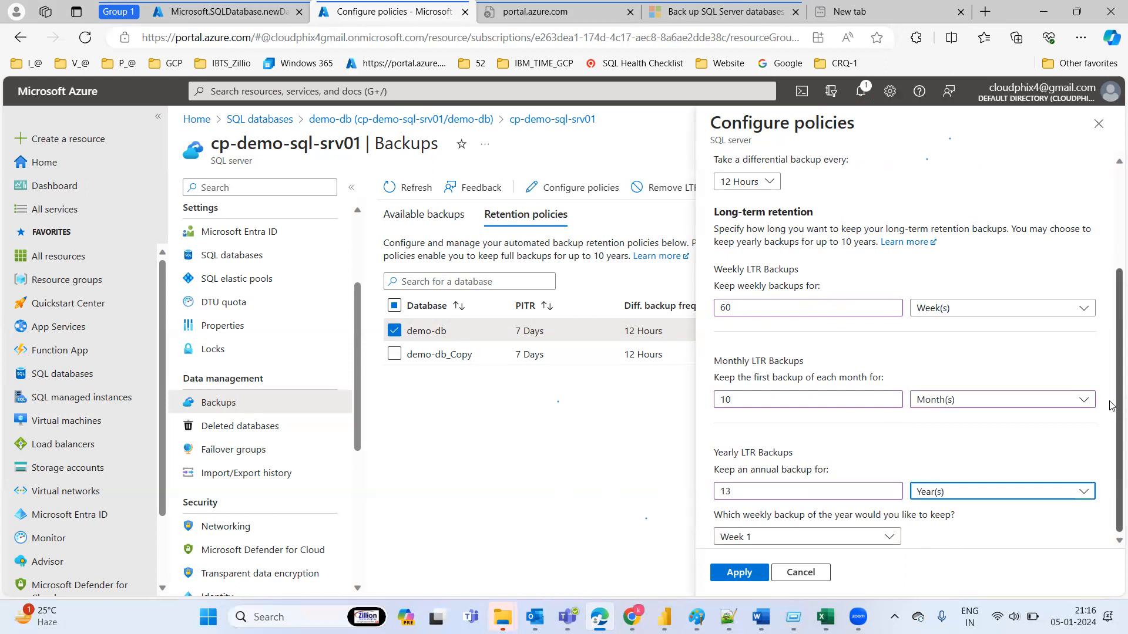
Try keeping the annual long-term retention backup for 30 years
{"action": "left_click", "coordinate": [716, 492]}
{"action": "left_click_drag", "start_coordinate": [705, 492], "coordinate": [673, 495]}
{"action": "type", "text": "30"}
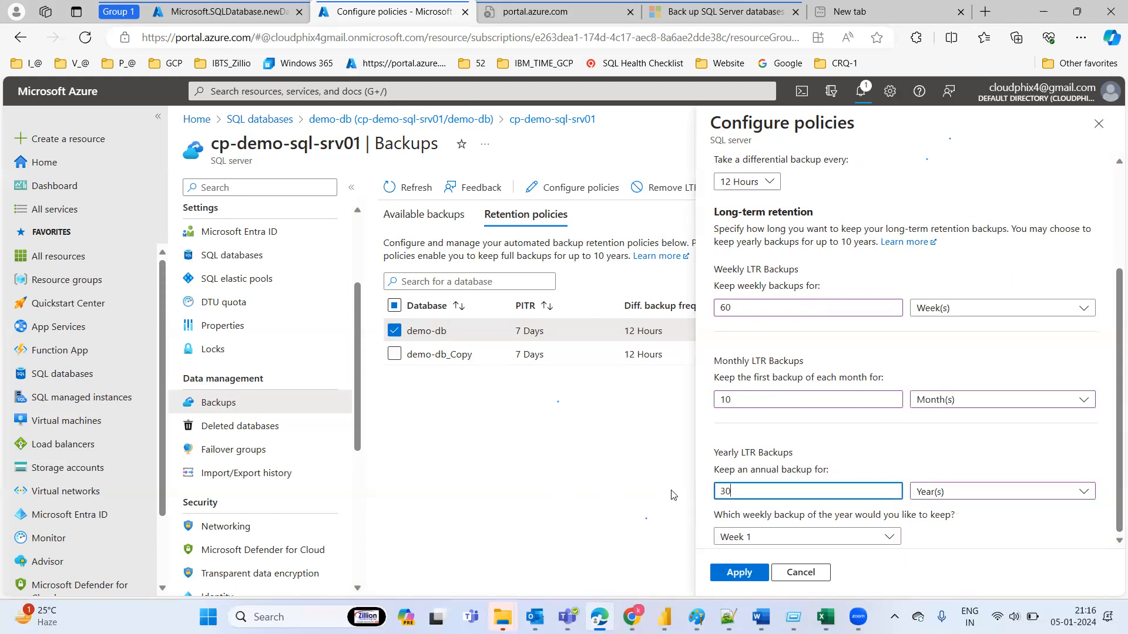
{"action": "left_click", "coordinate": [960, 542]}
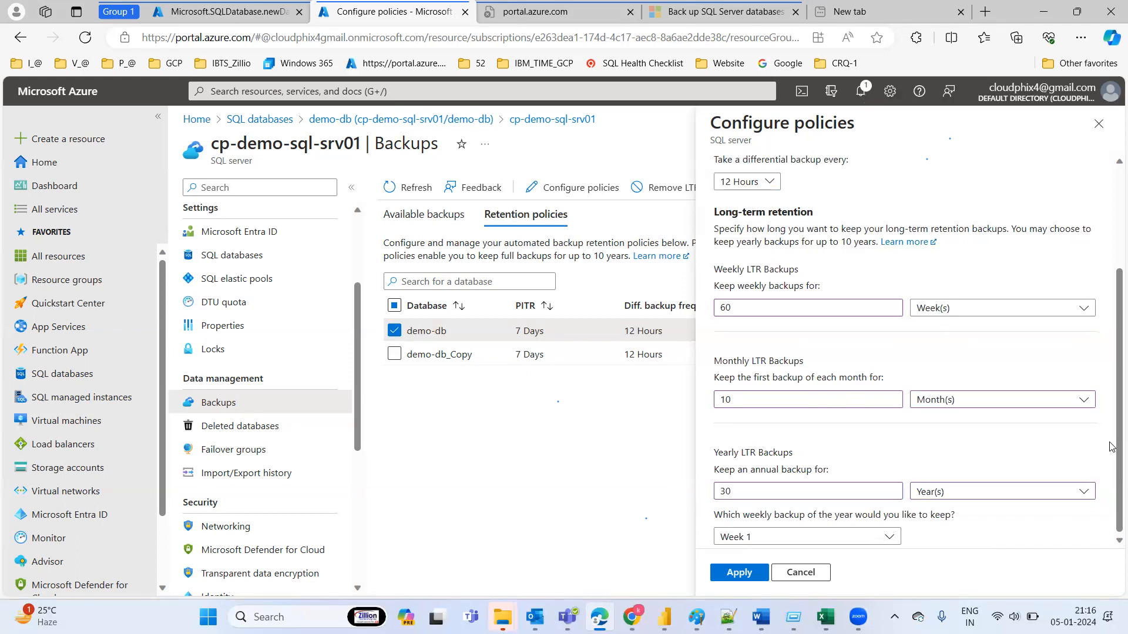
Set the yearly long-term retention to 10 years and choose Week 10 as the weekly backup to keep
{"action": "left_click_drag", "start_coordinate": [787, 494], "coordinate": [670, 493]}
{"action": "type", "text": "1"}
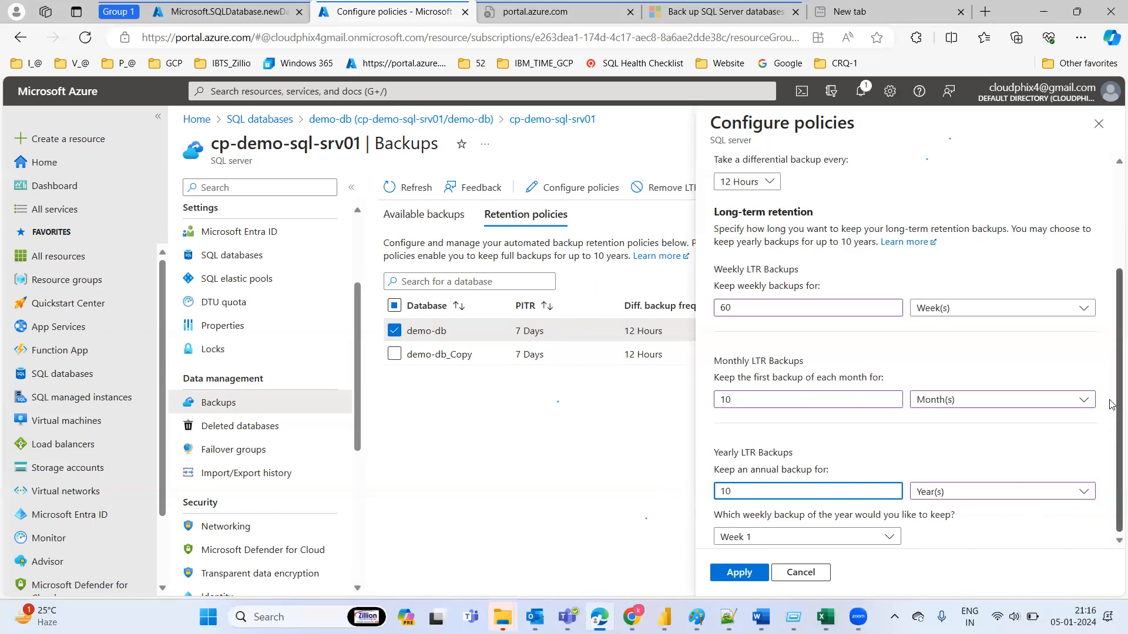
{"action": "left_click", "coordinate": [780, 539]}
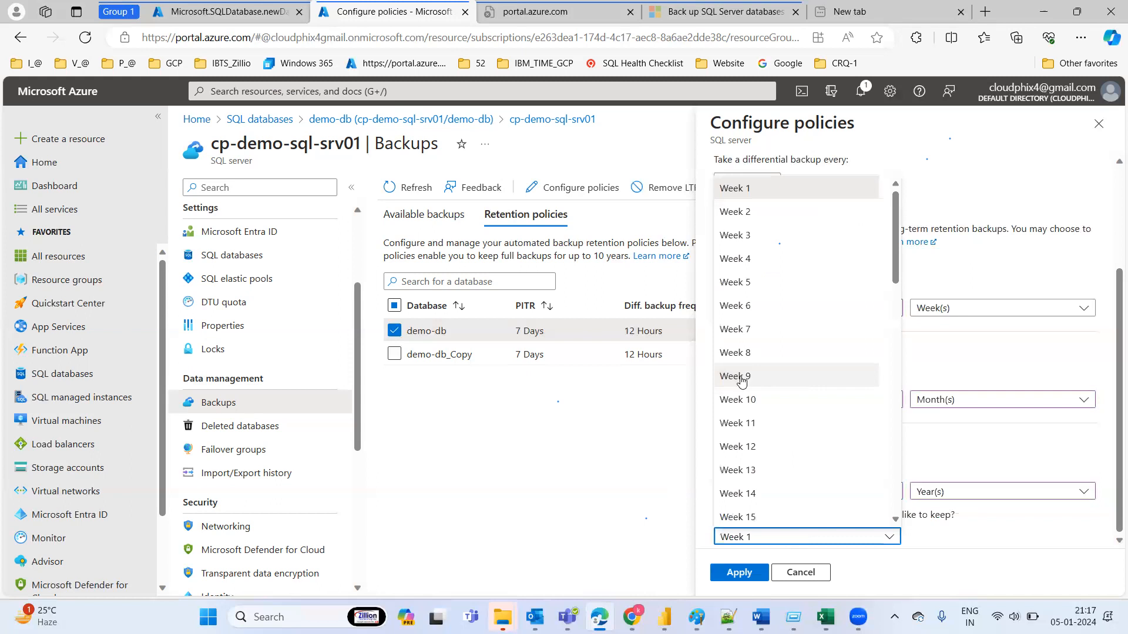
{"action": "left_click", "coordinate": [747, 400]}
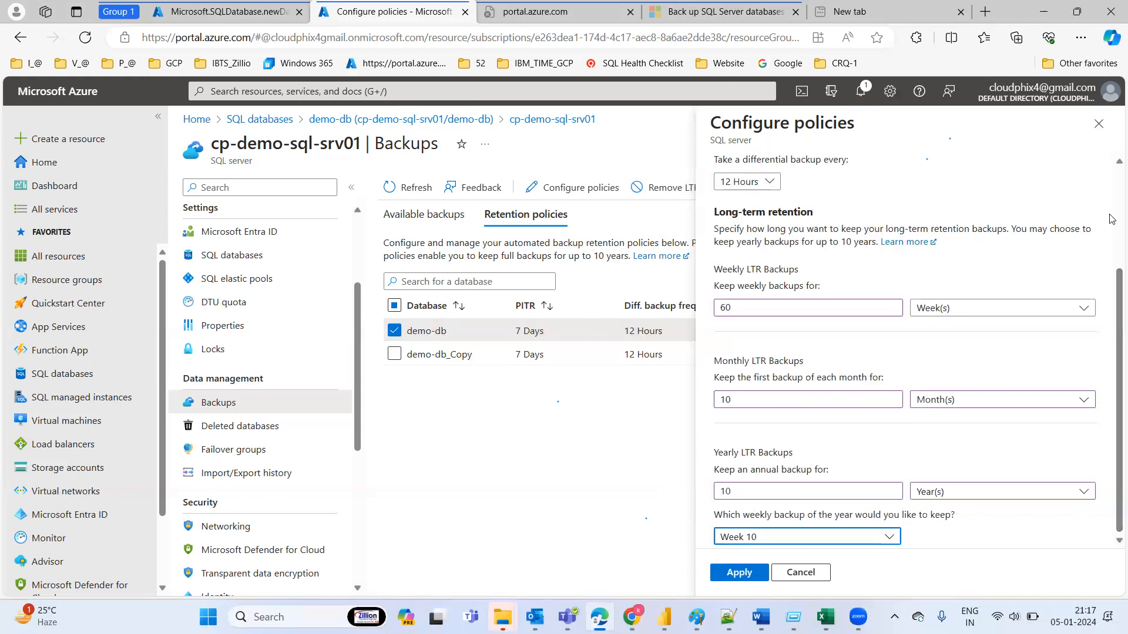
Review the configured backup policies and apply them to demo-db, confirming the change
{"action": "left_click_drag", "start_coordinate": [1112, 303], "coordinate": [1112, 193]}
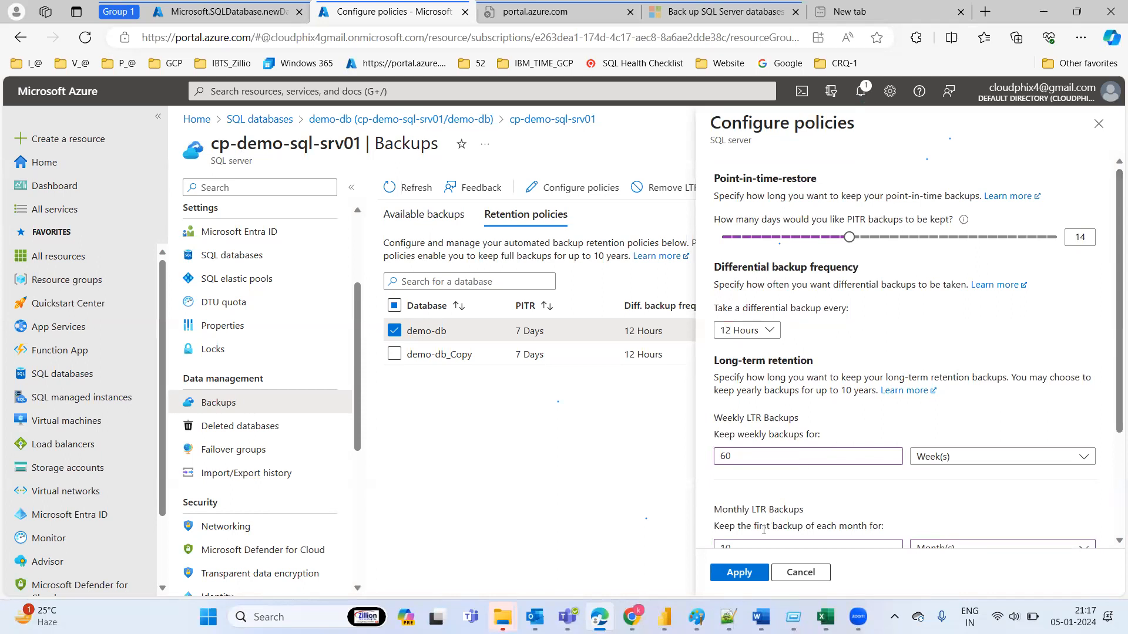
{"action": "left_click", "coordinate": [744, 574]}
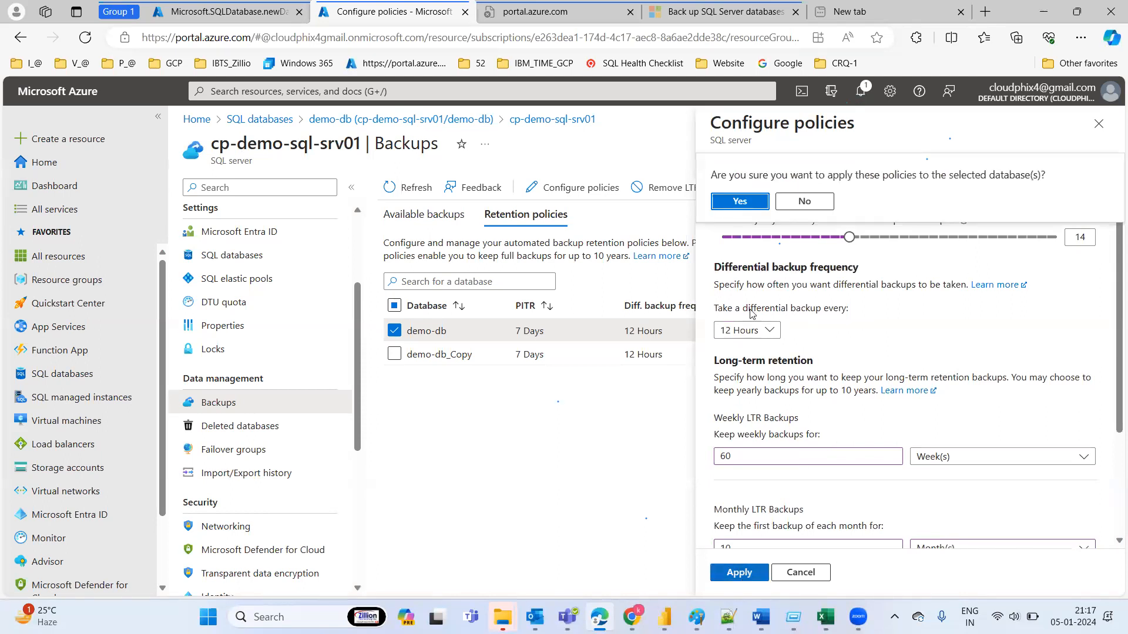
{"action": "left_click", "coordinate": [733, 202]}
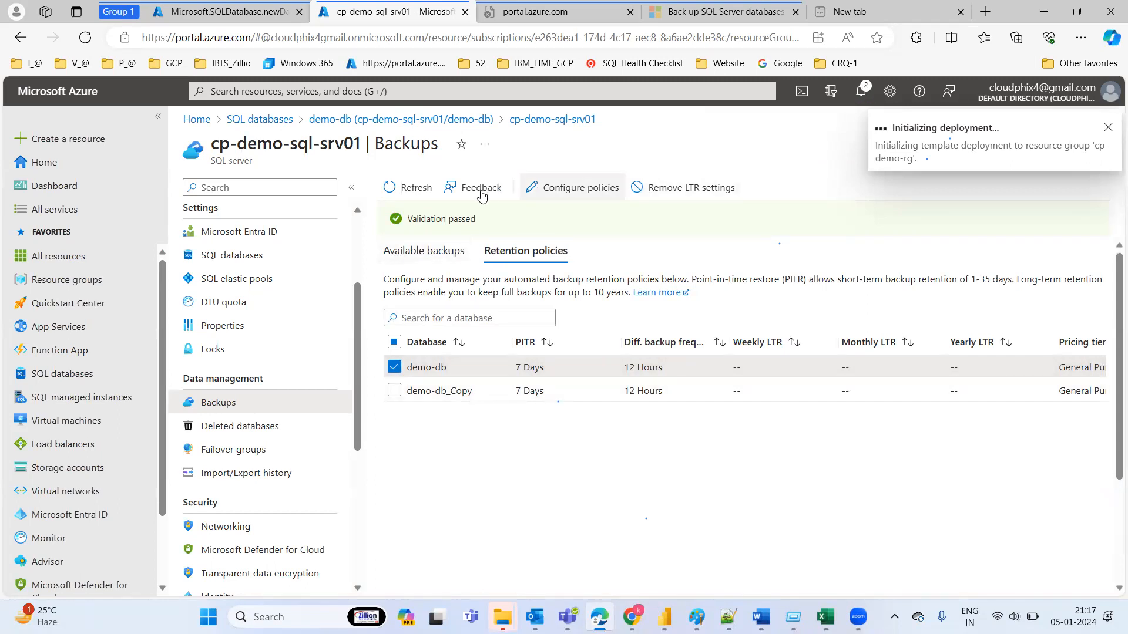
Refresh the retention policies, check demo-db's PITR and differential backup values, and close the policy deployment overview
{"action": "left_click", "coordinate": [420, 192]}
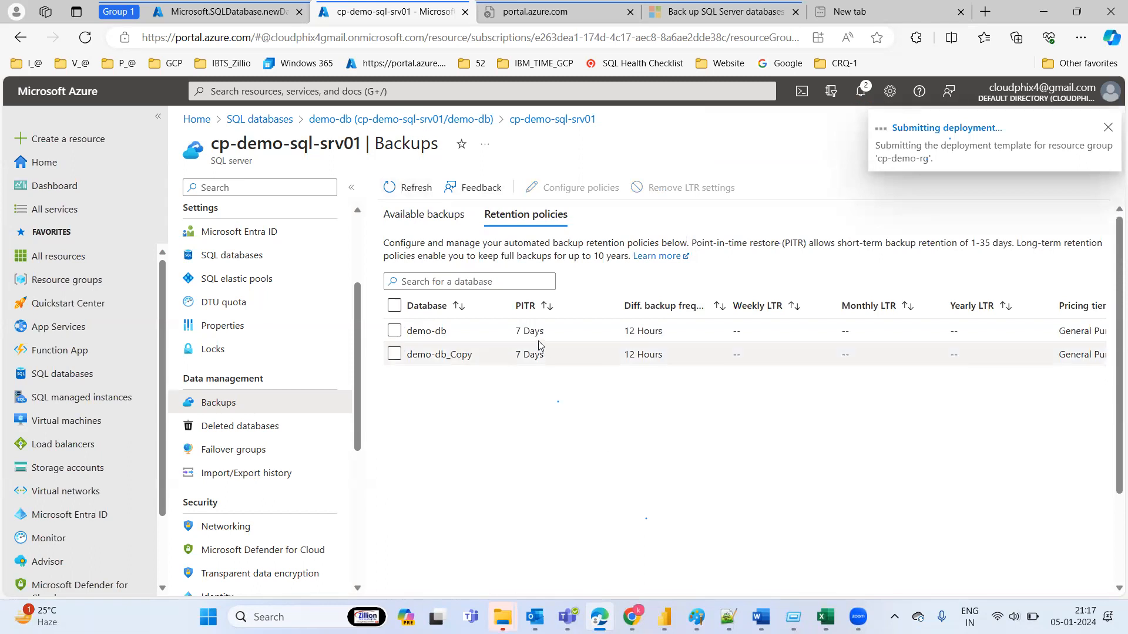
{"action": "left_click_drag", "start_coordinate": [544, 332], "coordinate": [510, 336]}
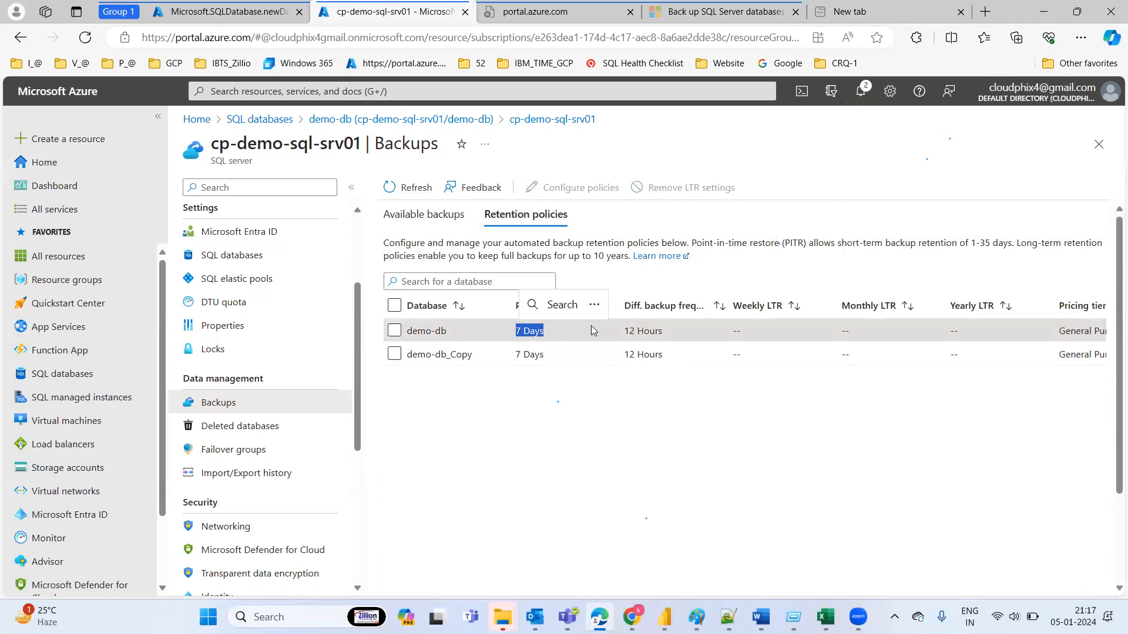
{"action": "left_click_drag", "start_coordinate": [671, 339], "coordinate": [619, 338]}
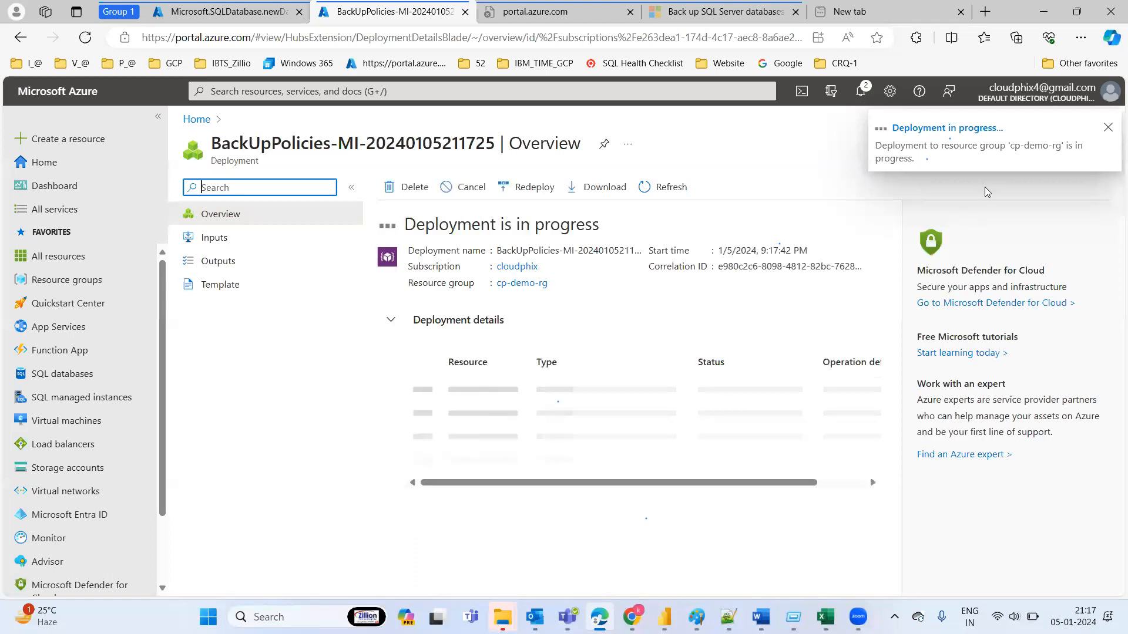
{"action": "left_click", "coordinate": [1109, 130]}
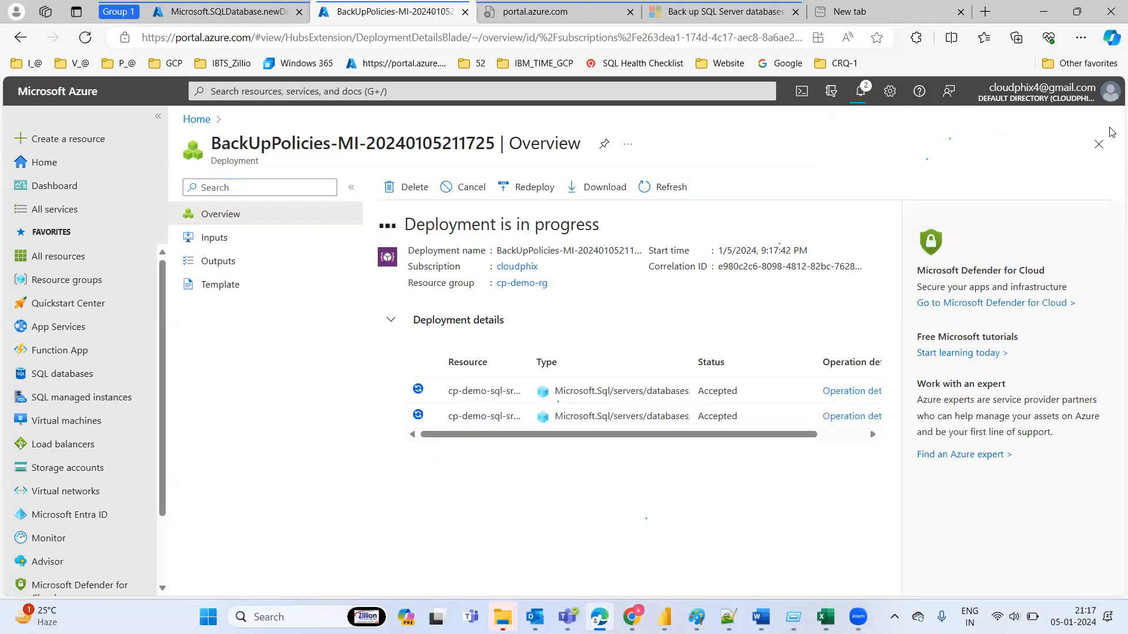
{"action": "left_click", "coordinate": [1098, 144]}
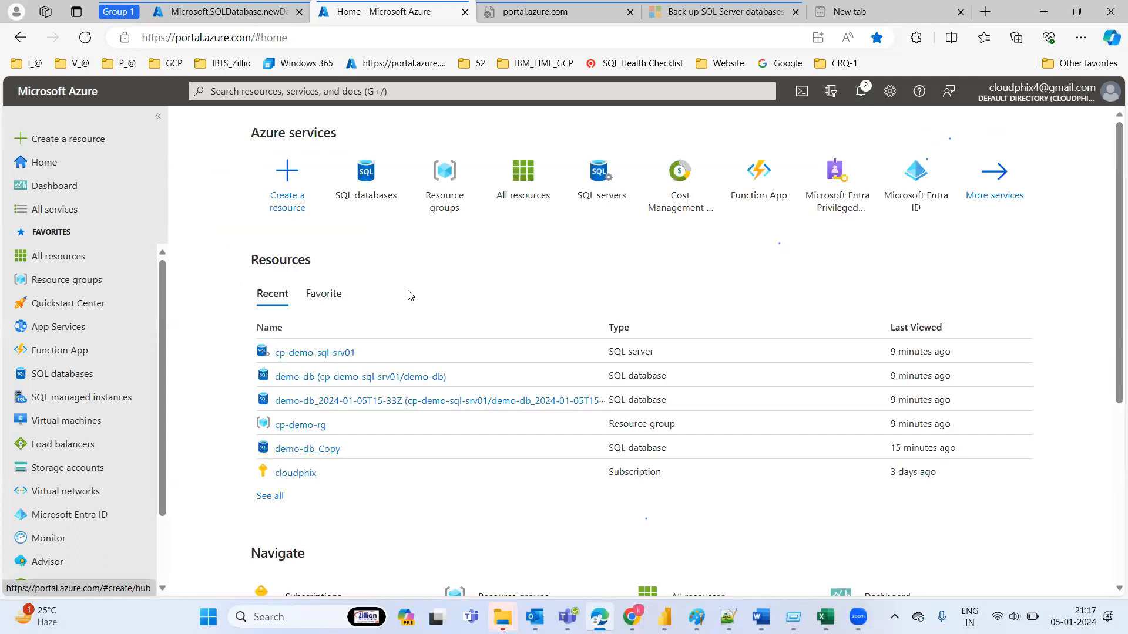
Reopen the backup retention policies of SQL server cp-demo-sql-srv01 and refresh the list
{"action": "left_click", "coordinate": [319, 354]}
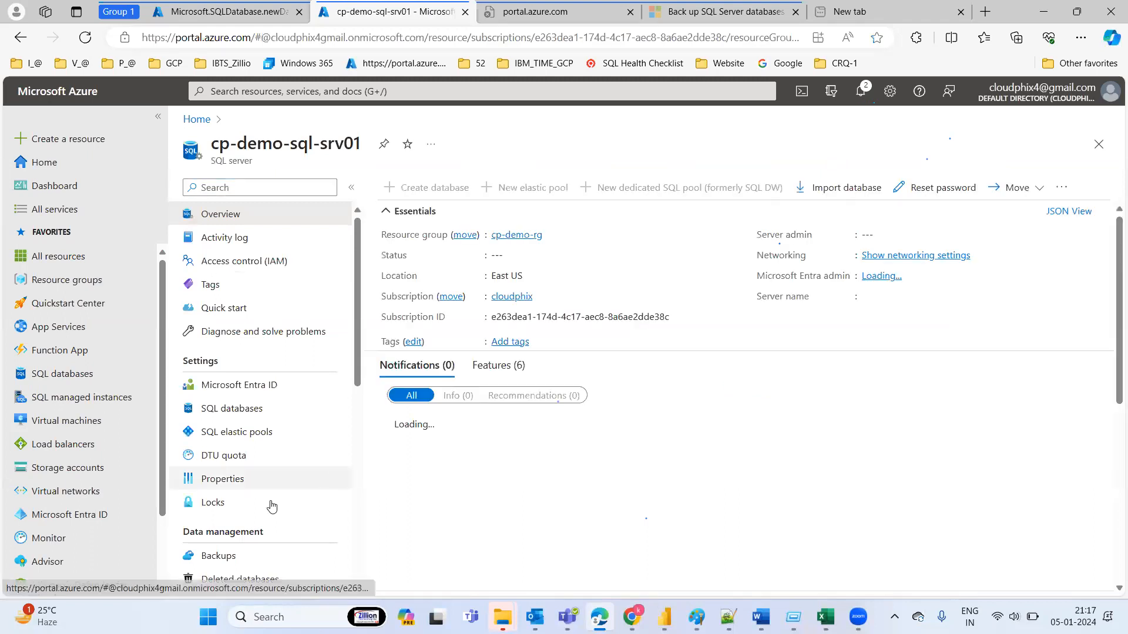
{"action": "left_click", "coordinate": [220, 561]}
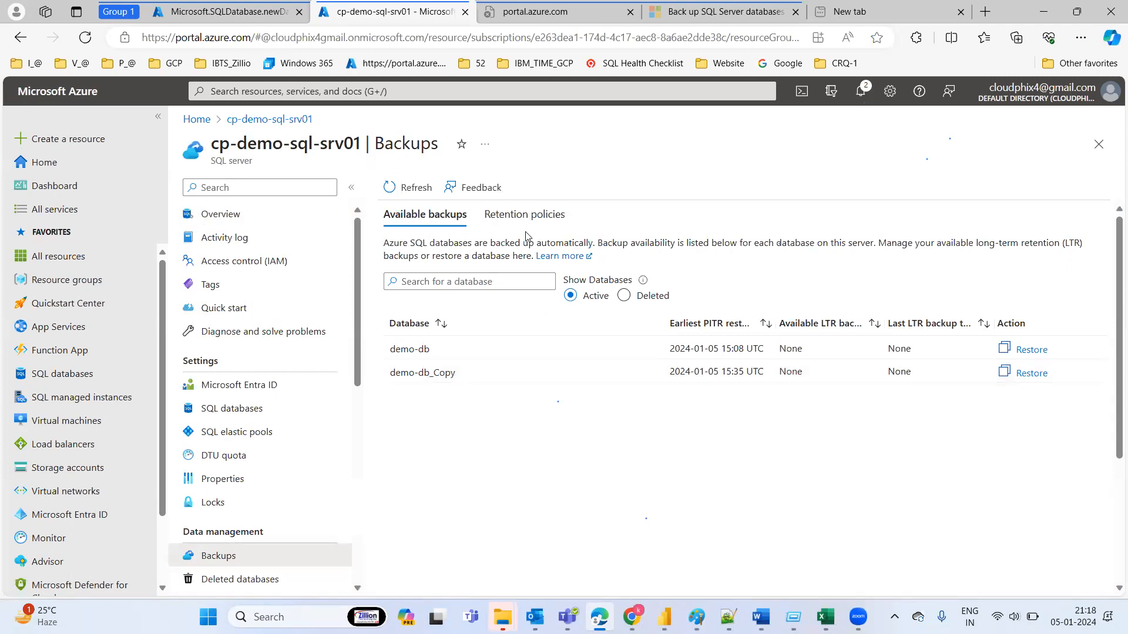
{"action": "left_click", "coordinate": [522, 215]}
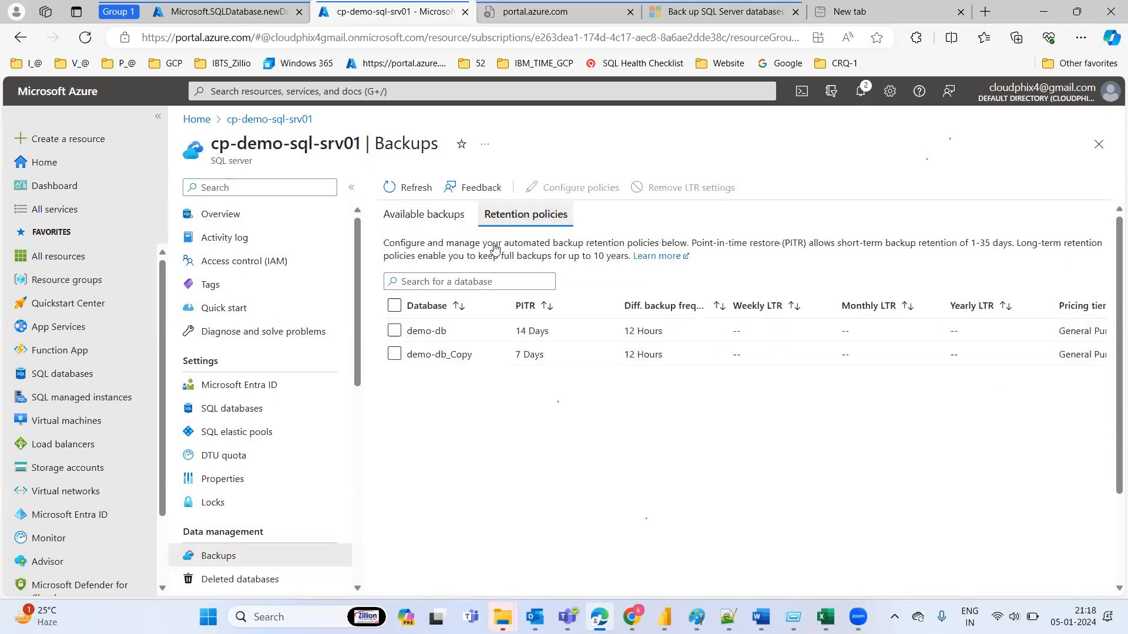
{"action": "left_click", "coordinate": [394, 332]}
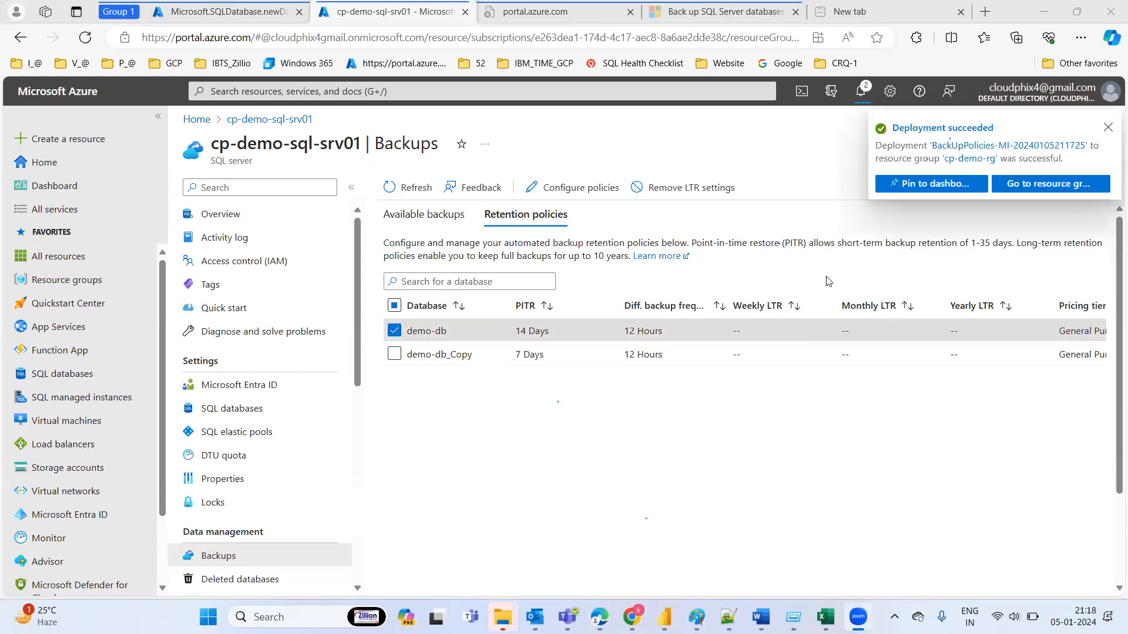
{"action": "left_click", "coordinate": [1108, 128]}
{"action": "left_click", "coordinate": [406, 188]}
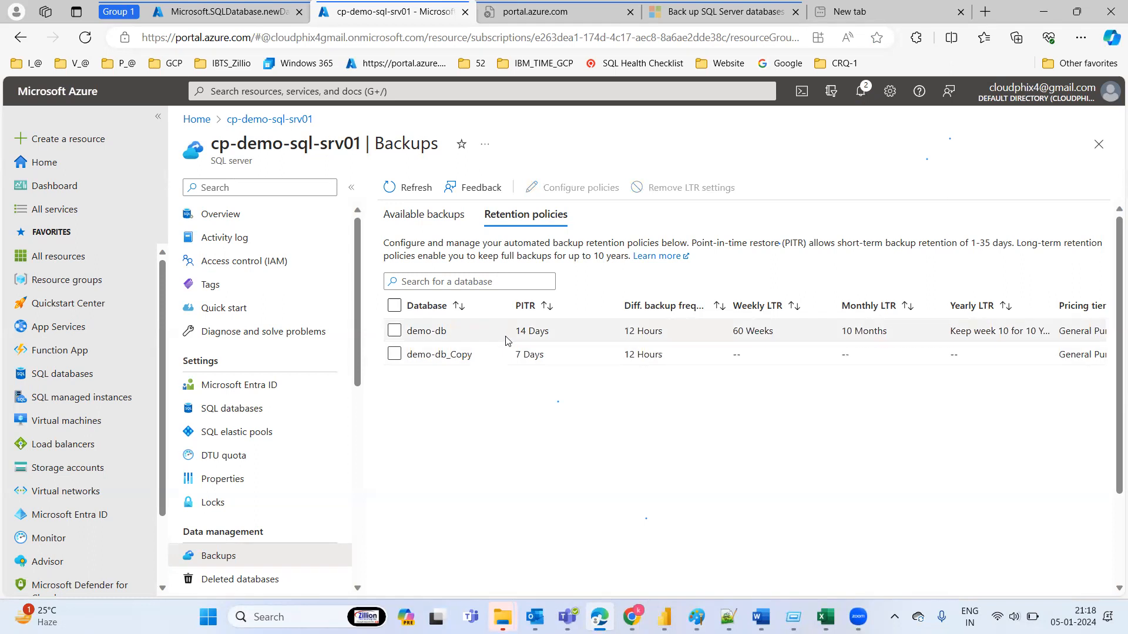
Examine demo-db's PITR, differential, monthly and yearly retention values, and close the server's backups page
{"action": "left_click_drag", "start_coordinate": [514, 331], "coordinate": [666, 334]}
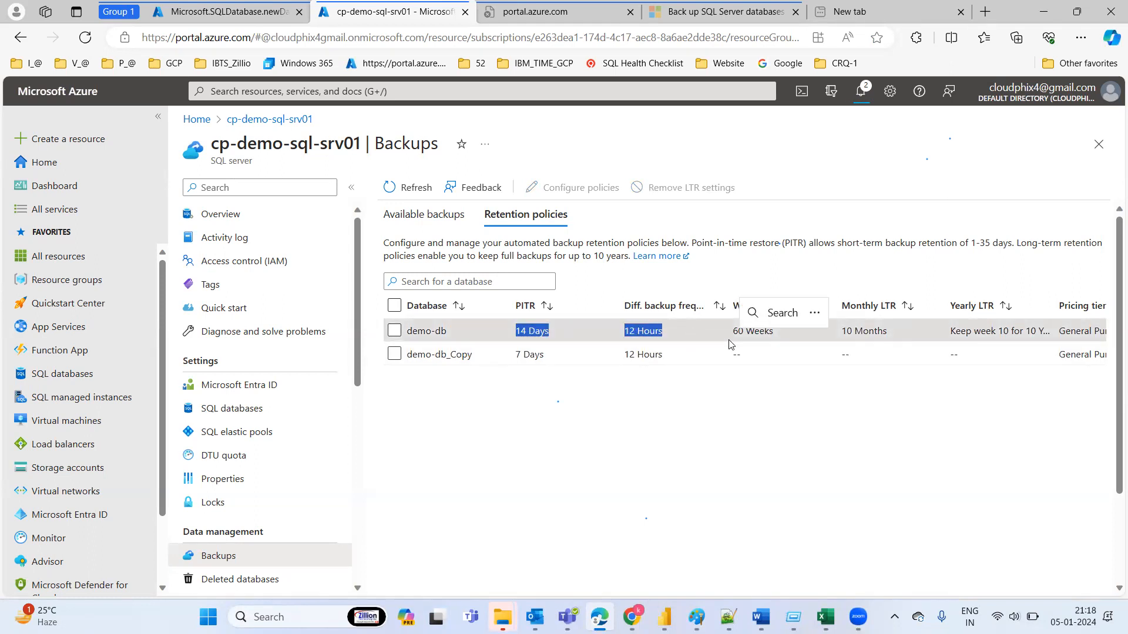
{"action": "left_click", "coordinate": [790, 475]}
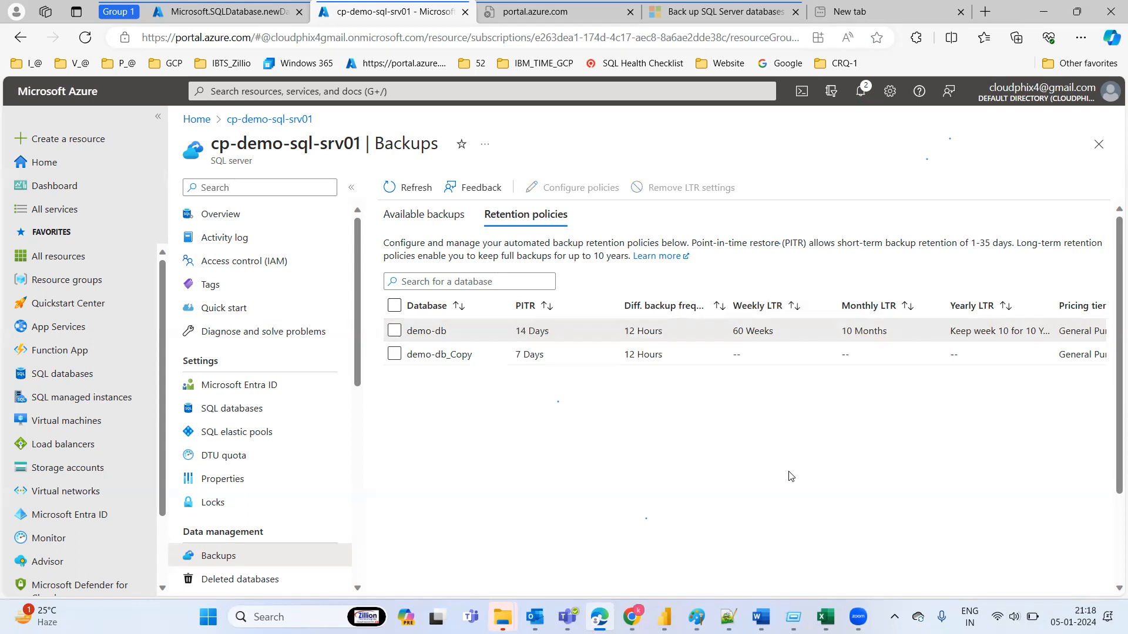
{"action": "left_click_drag", "start_coordinate": [840, 332], "coordinate": [1038, 329]}
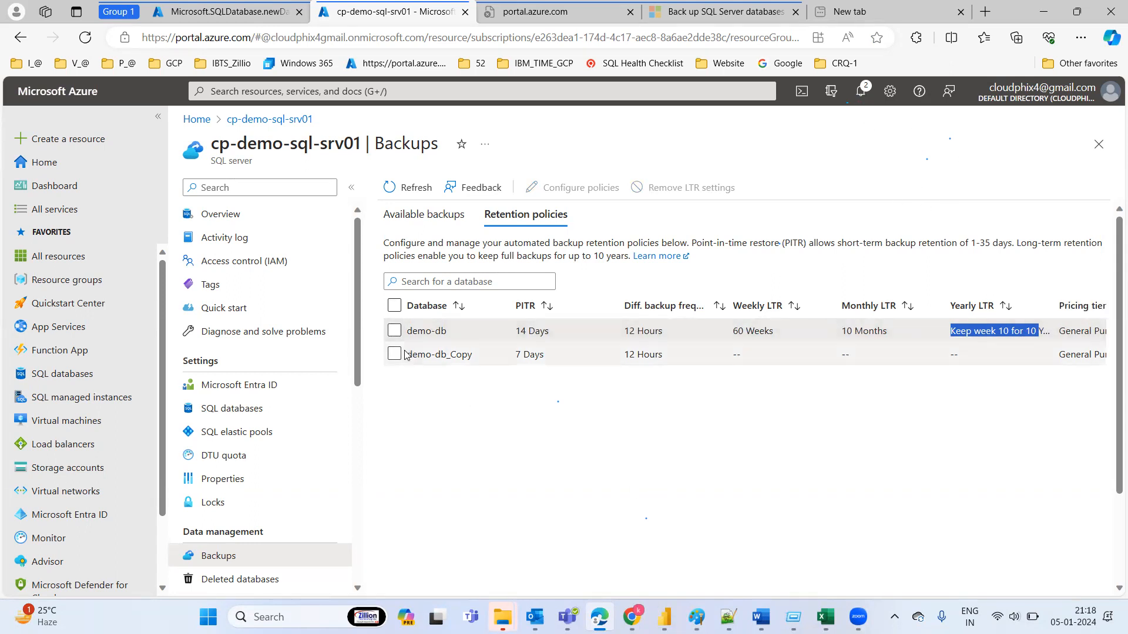
{"action": "left_click", "coordinate": [1099, 146]}
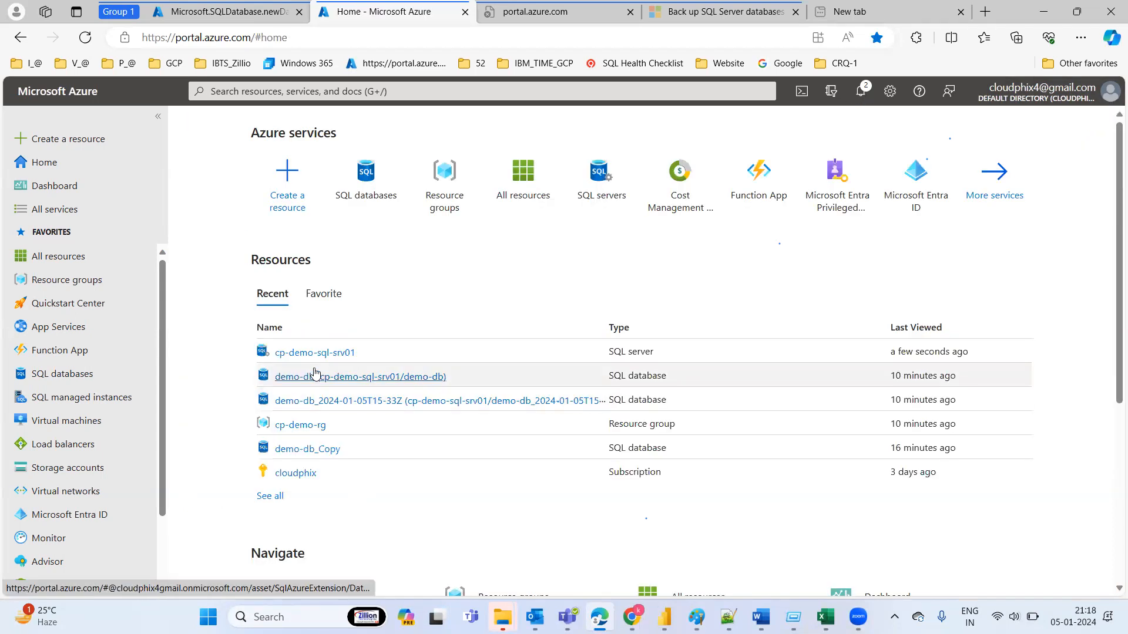
Return to the backups of cp-demo-sql-srv01 and select demo-db in its retention policies
{"action": "left_click", "coordinate": [302, 352]}
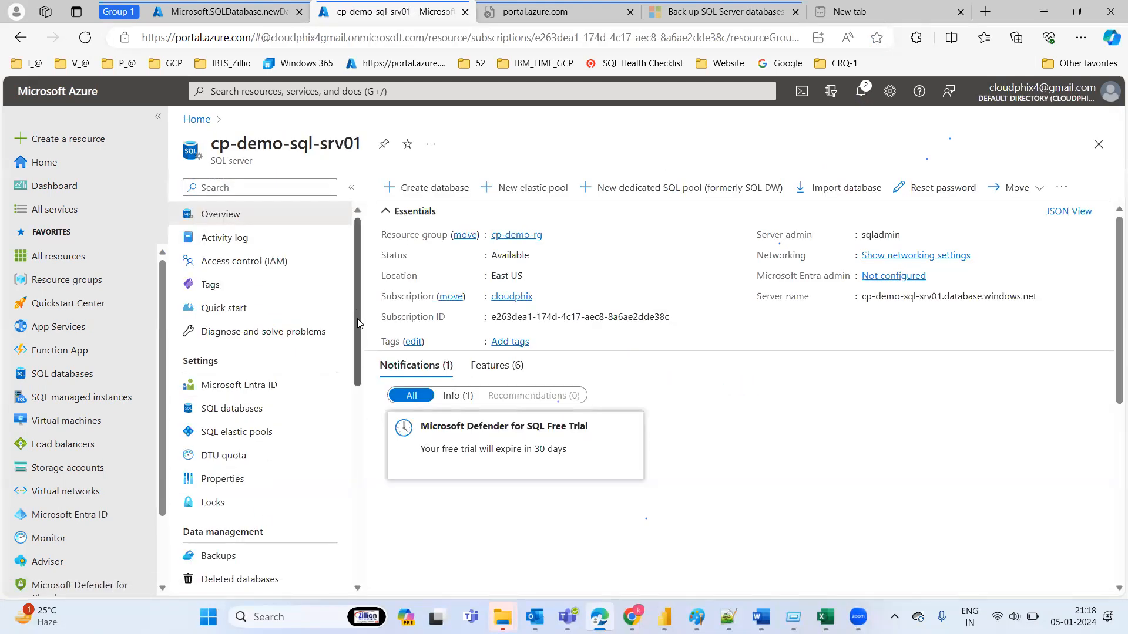
{"action": "scroll", "coordinate": [357, 318], "scroll_direction": "down", "scroll_amount": 2}
{"action": "left_click", "coordinate": [233, 446]}
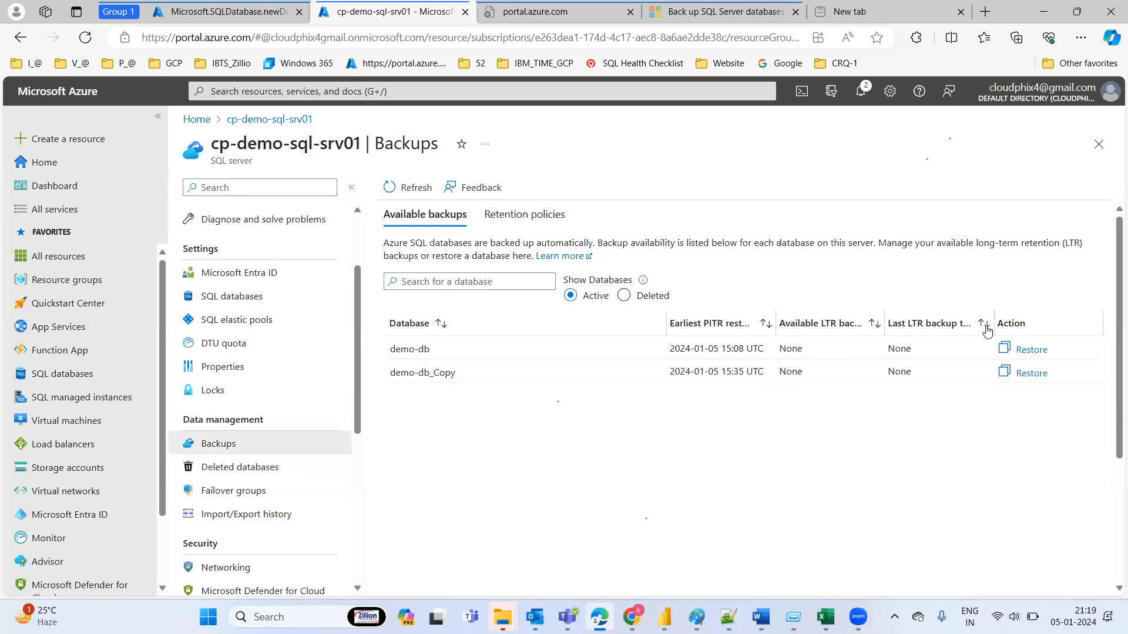
{"action": "left_click", "coordinate": [523, 216]}
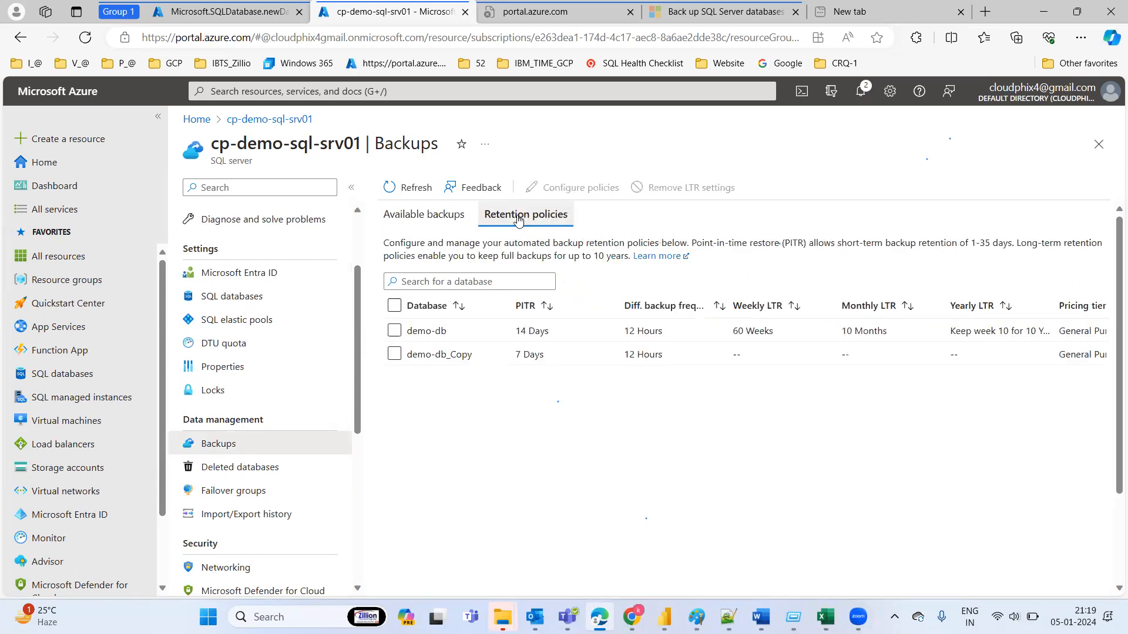
{"action": "left_click", "coordinate": [395, 332]}
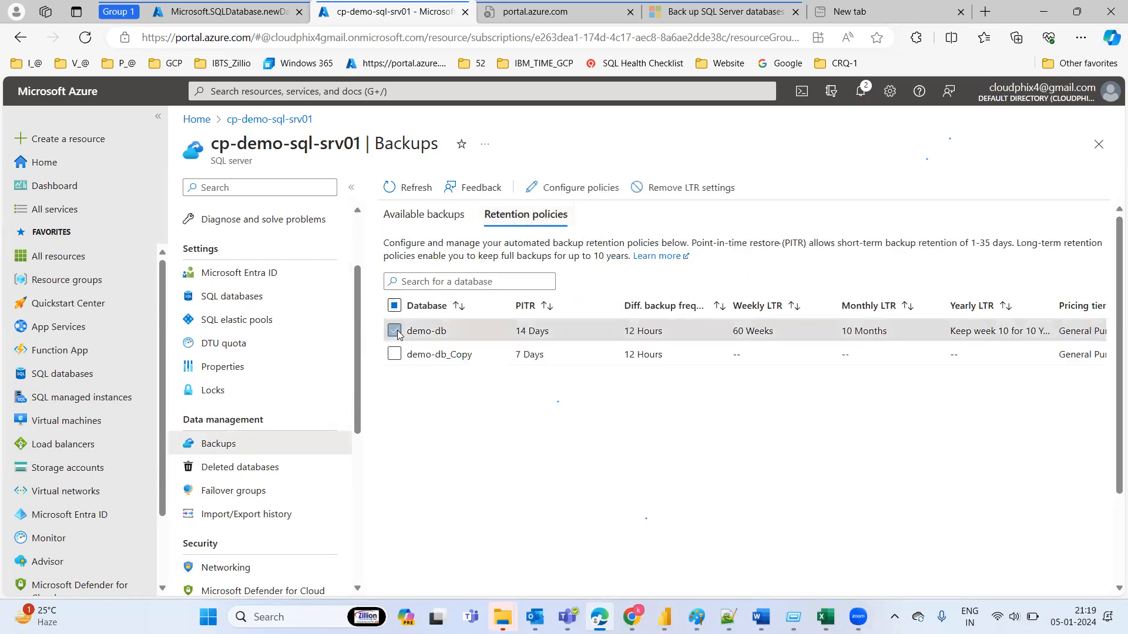
View the server's available backups for deleted databases and switch back to the active ones
{"action": "left_click", "coordinate": [443, 217]}
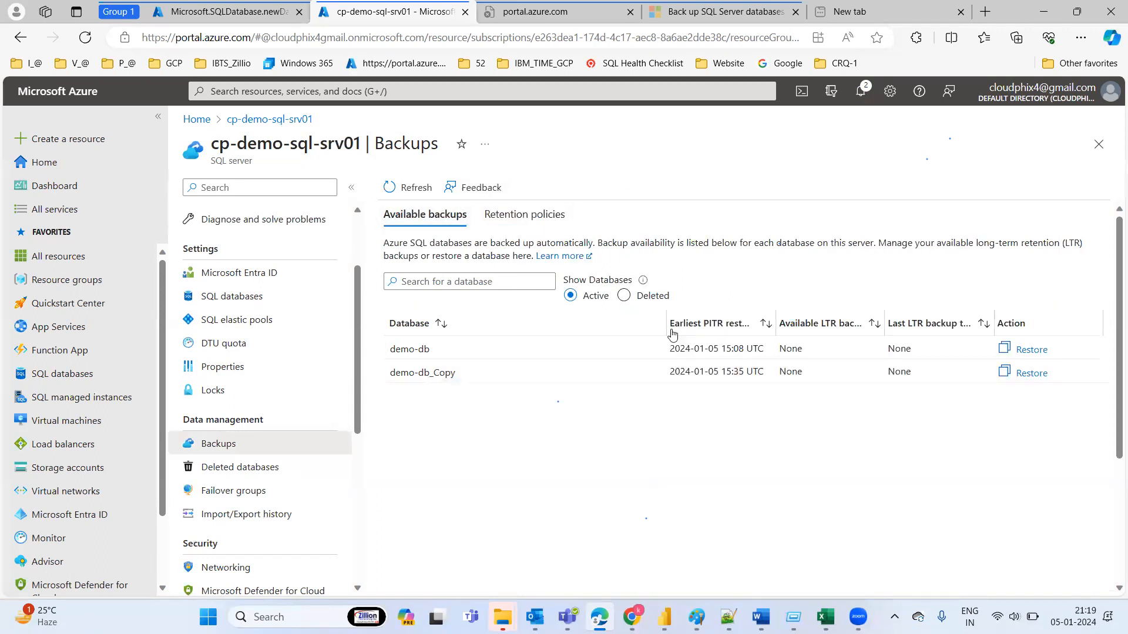
{"action": "left_click", "coordinate": [623, 296]}
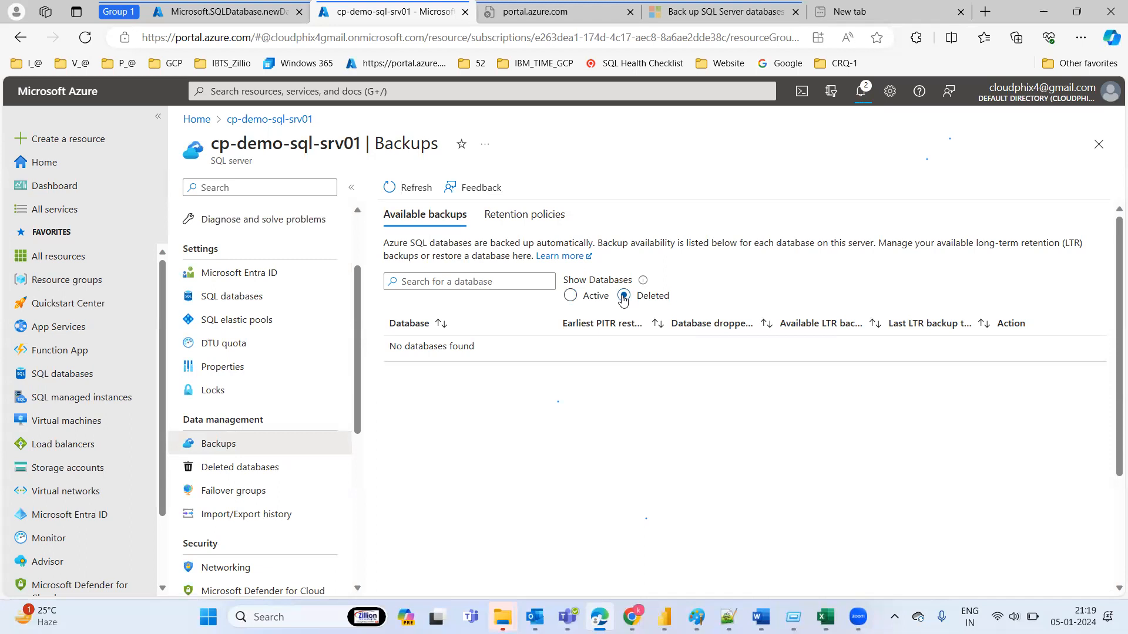
{"action": "left_click", "coordinate": [571, 296]}
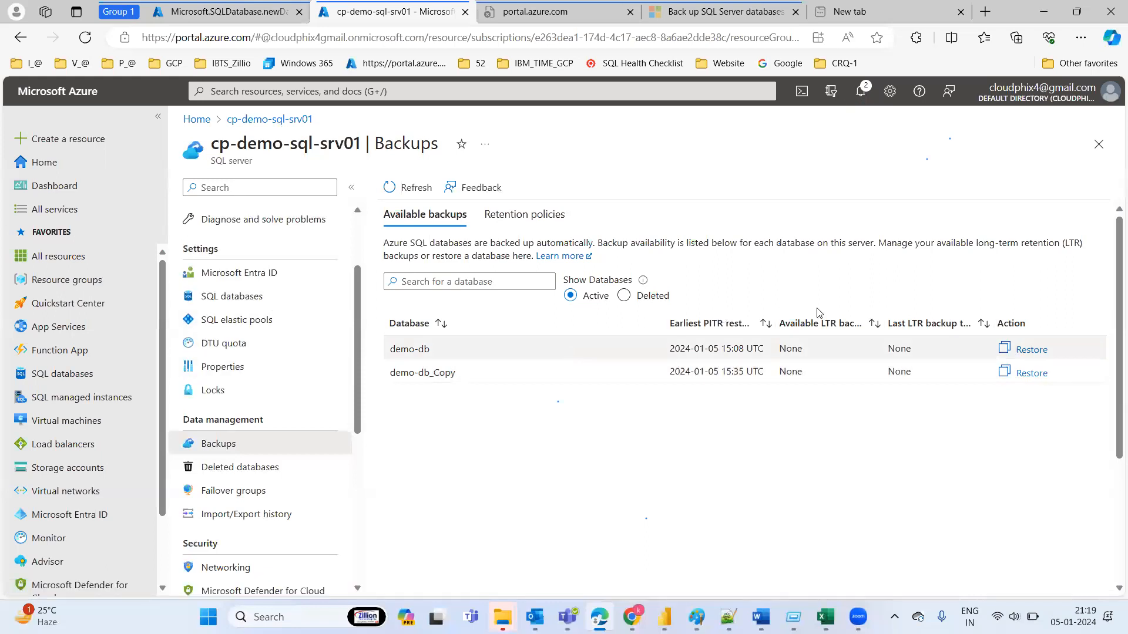
Open the restore form for demo-db from the available backups and close it without restoring
{"action": "left_click", "coordinate": [1029, 349]}
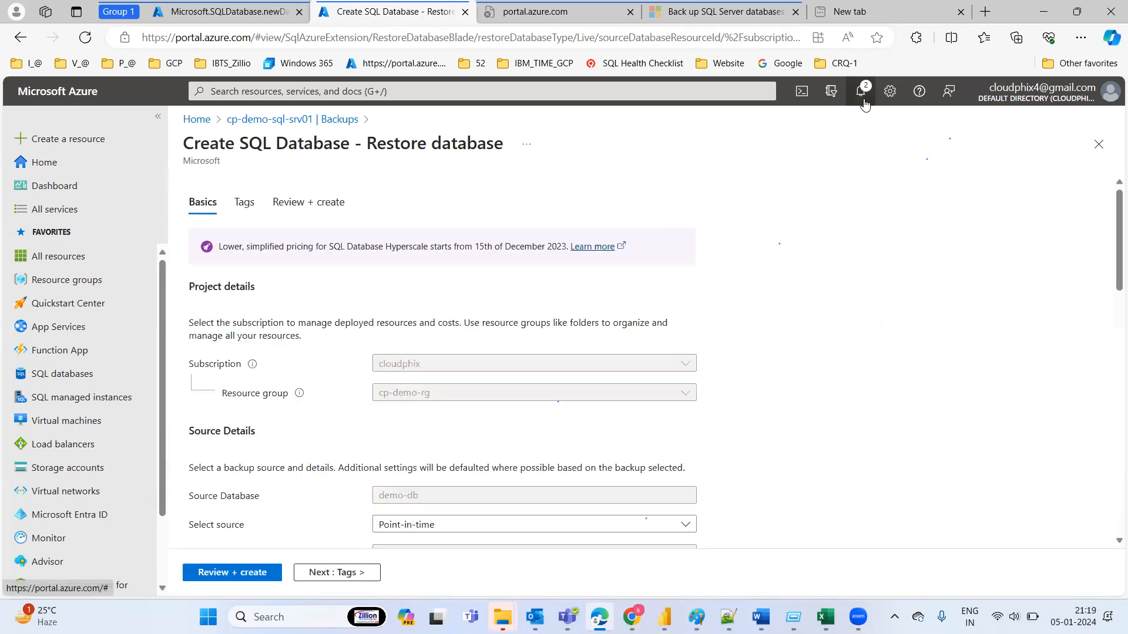
{"action": "left_click", "coordinate": [1098, 145]}
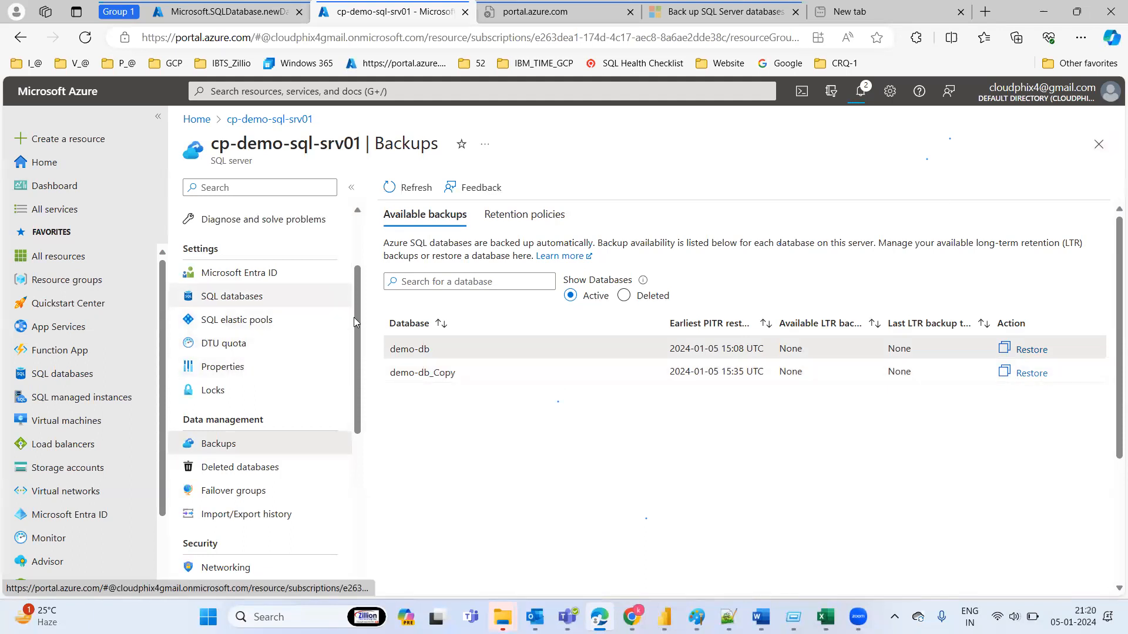
{"action": "scroll", "coordinate": [264, 352], "scroll_direction": "up", "scroll_amount": 2}
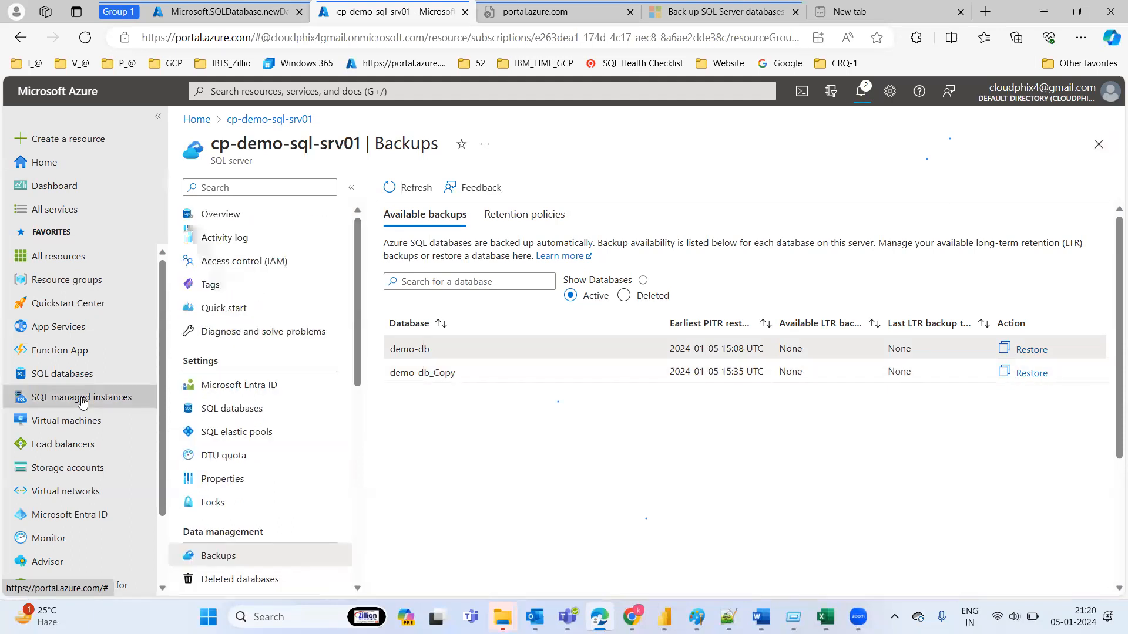
Delete the demo-db_Copy database from the SQL databases, confirming with its name, and return to the database list
{"action": "left_click", "coordinate": [62, 374]}
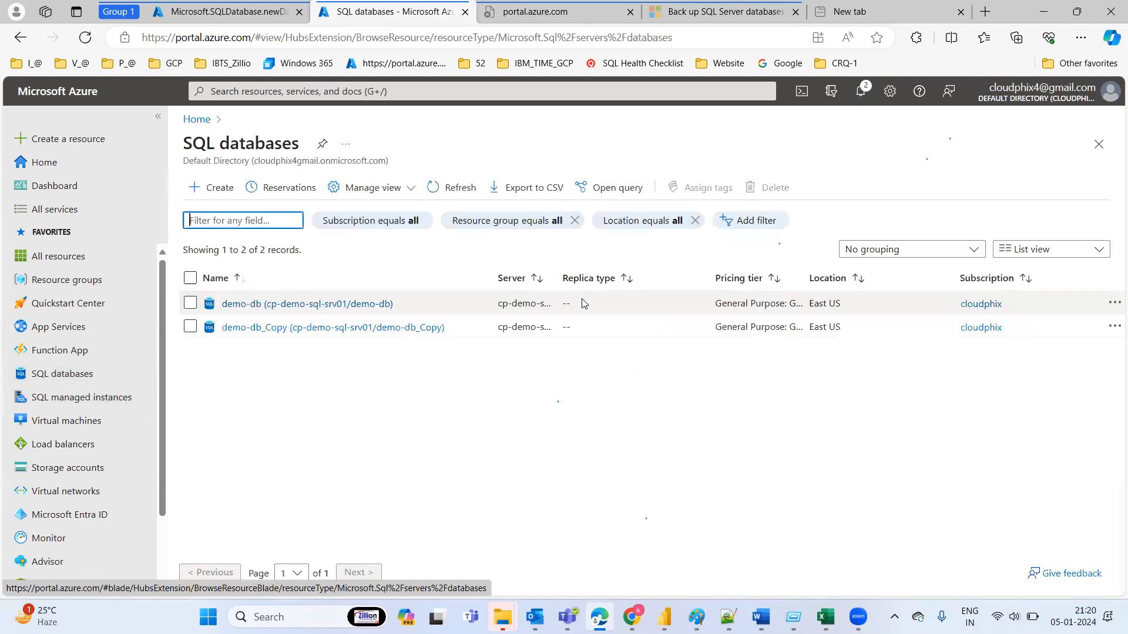
{"action": "left_click", "coordinate": [505, 394]}
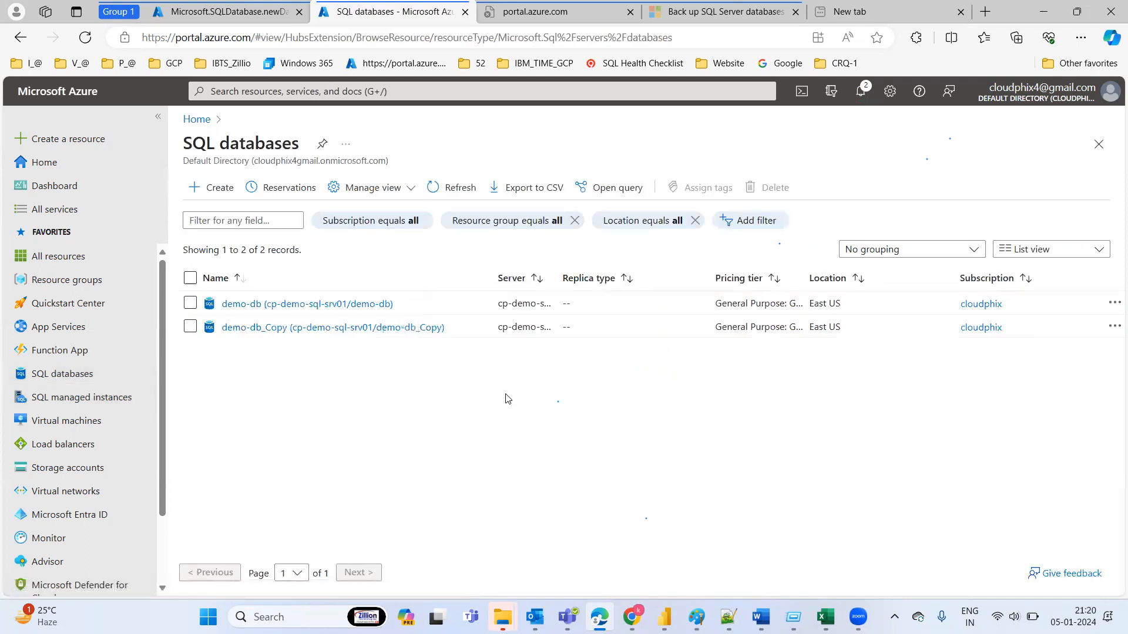
{"action": "left_click", "coordinate": [190, 328]}
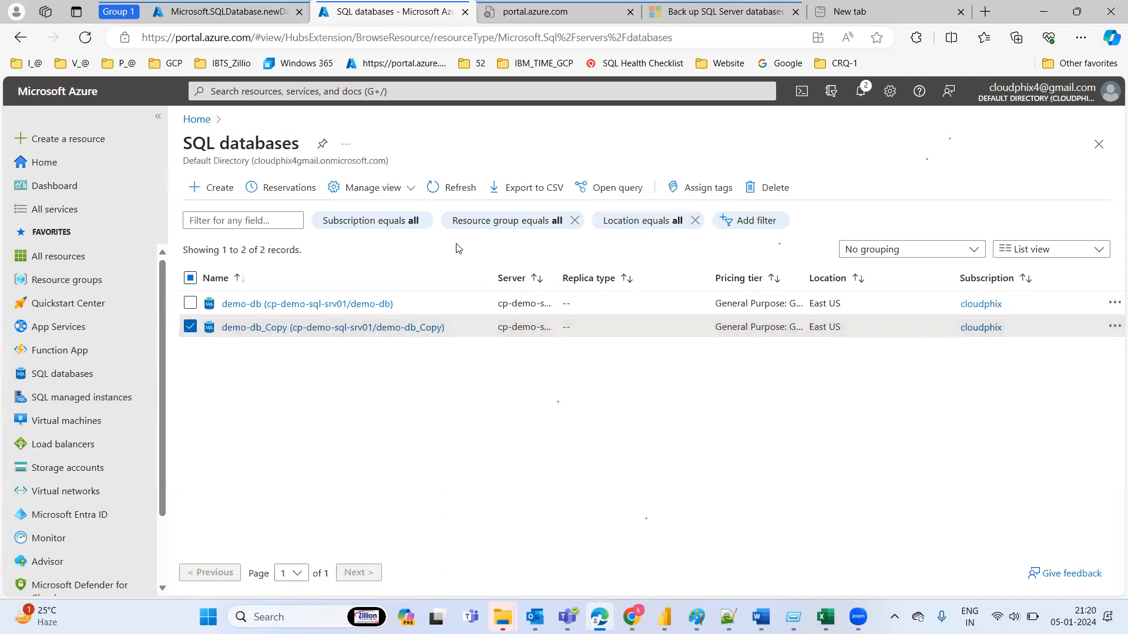
{"action": "left_click", "coordinate": [329, 332]}
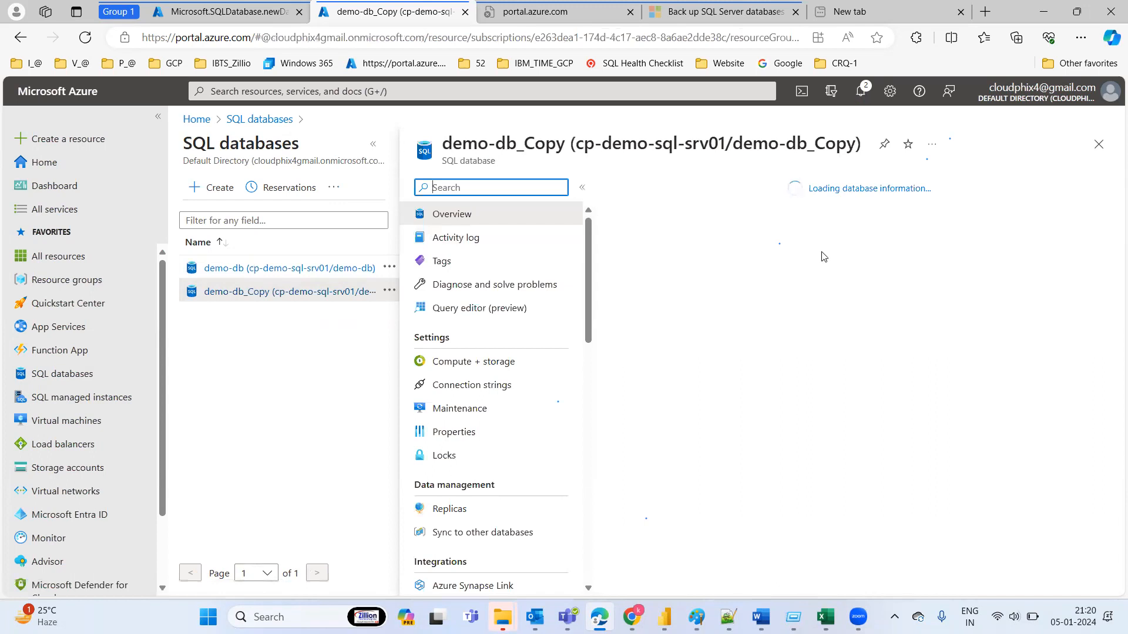
{"action": "left_click", "coordinate": [905, 196]}
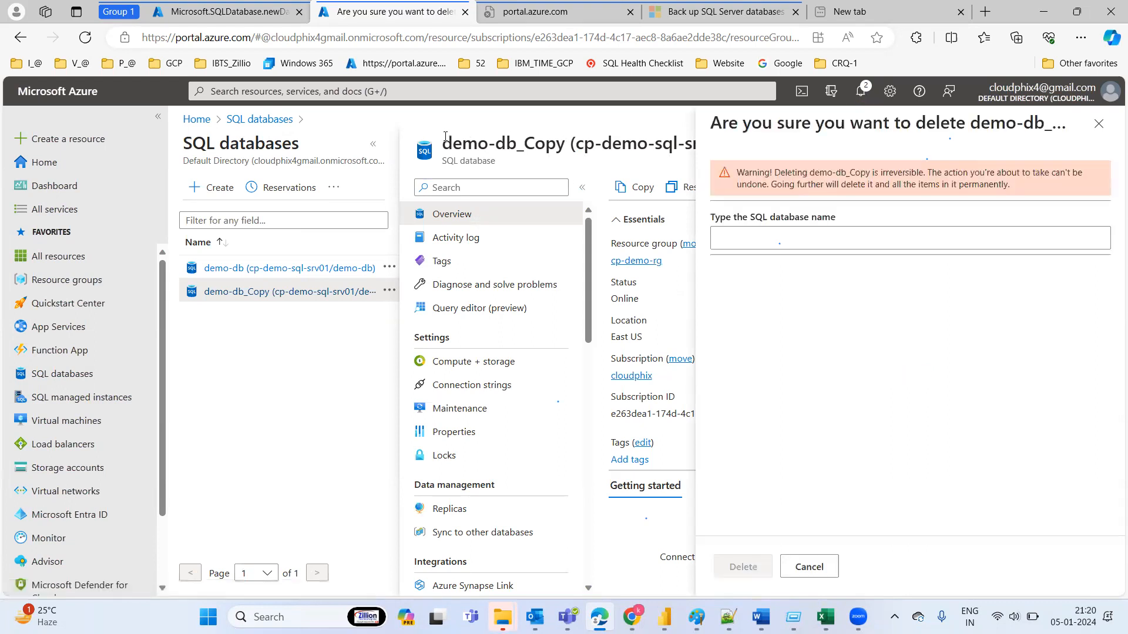
{"action": "left_click_drag", "start_coordinate": [565, 143], "coordinate": [446, 142]}
{"action": "key", "text": "ctrl+c"}
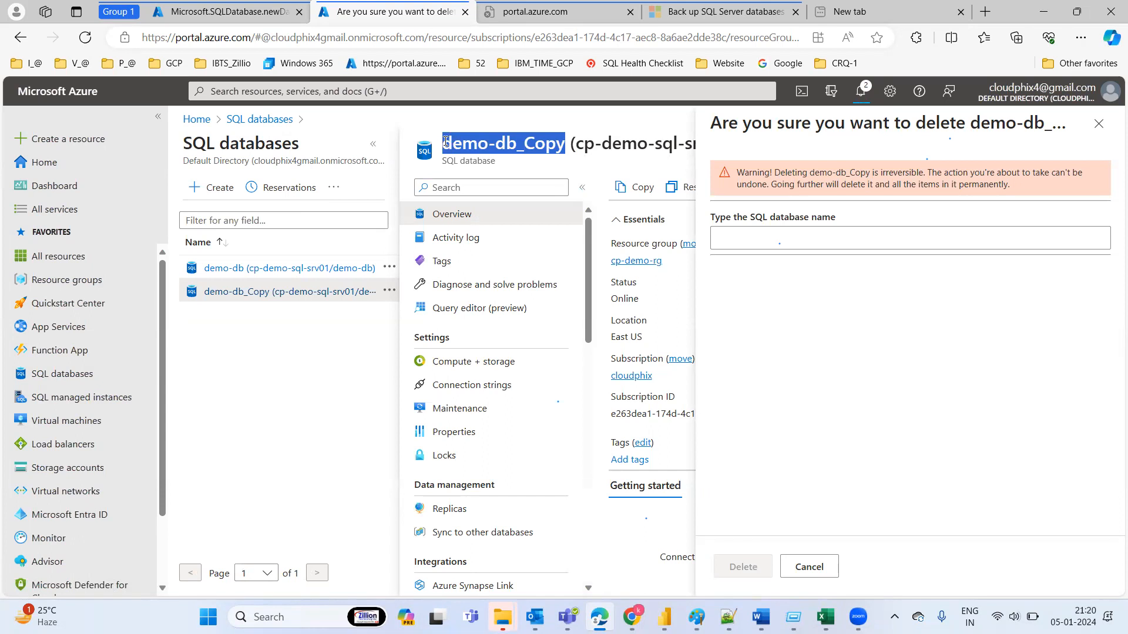
{"action": "left_click", "coordinate": [763, 231]}
{"action": "key", "text": "ctrl+v"}
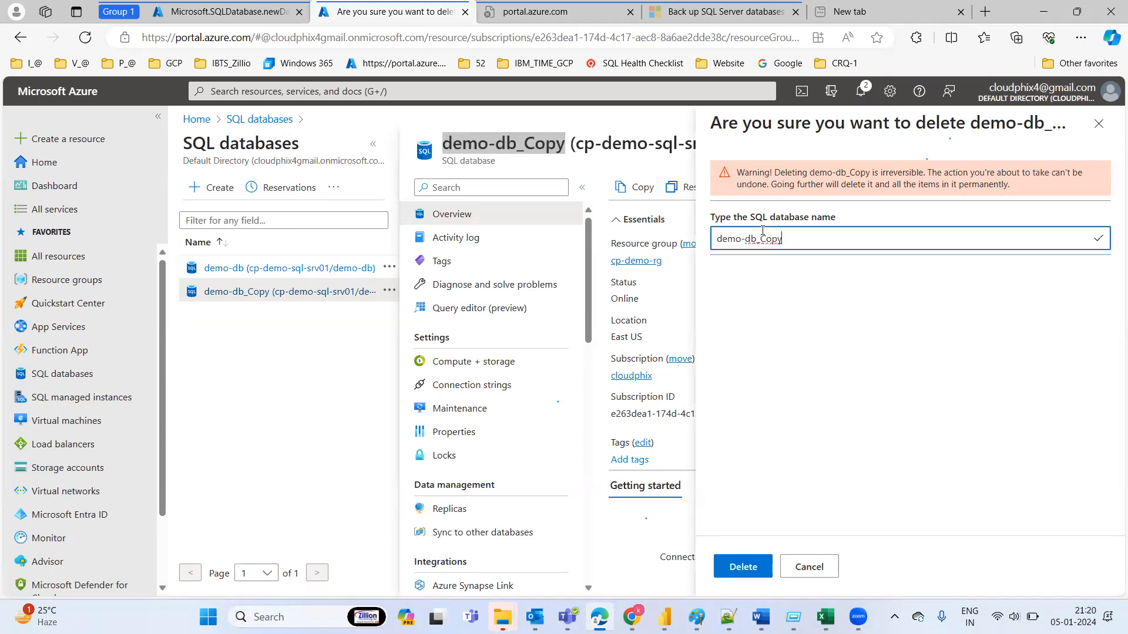
{"action": "left_click", "coordinate": [747, 565]}
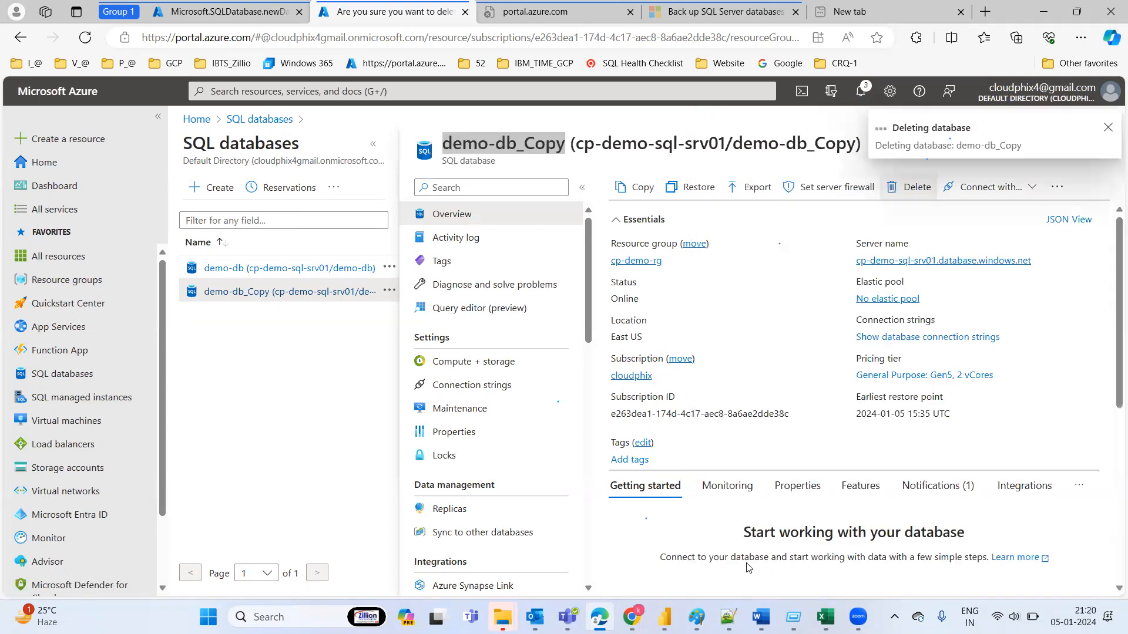
{"action": "left_click", "coordinate": [1106, 129]}
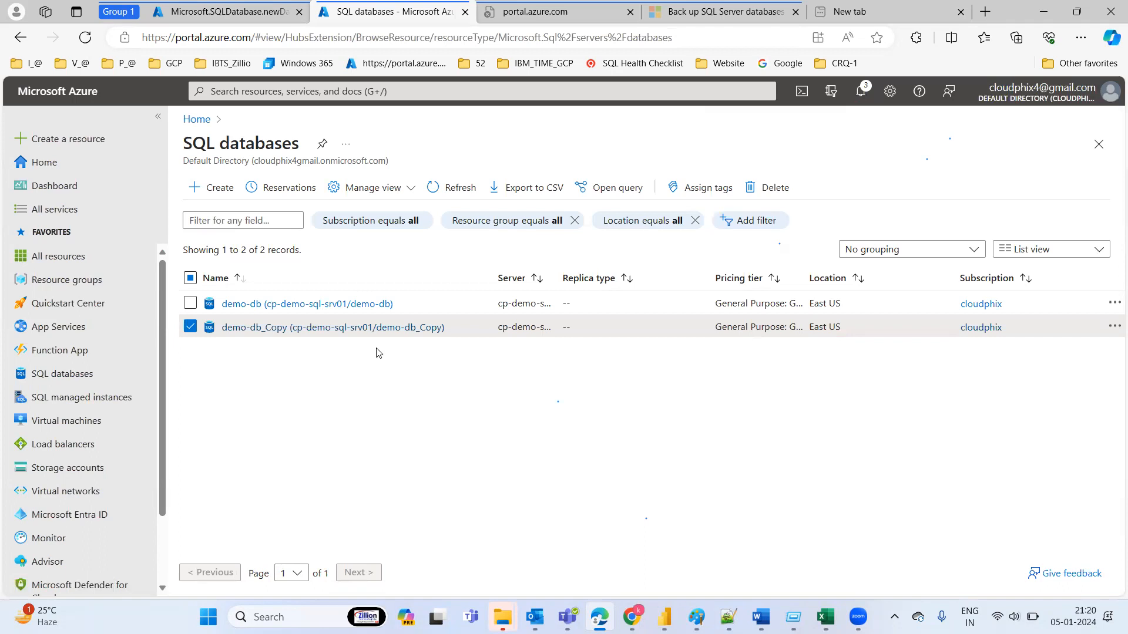
Refresh the SQL databases list, clear the demo-db_Copy selection, and check the portal notifications for the deletion
{"action": "left_click", "coordinate": [455, 183]}
{"action": "left_click", "coordinate": [190, 327]}
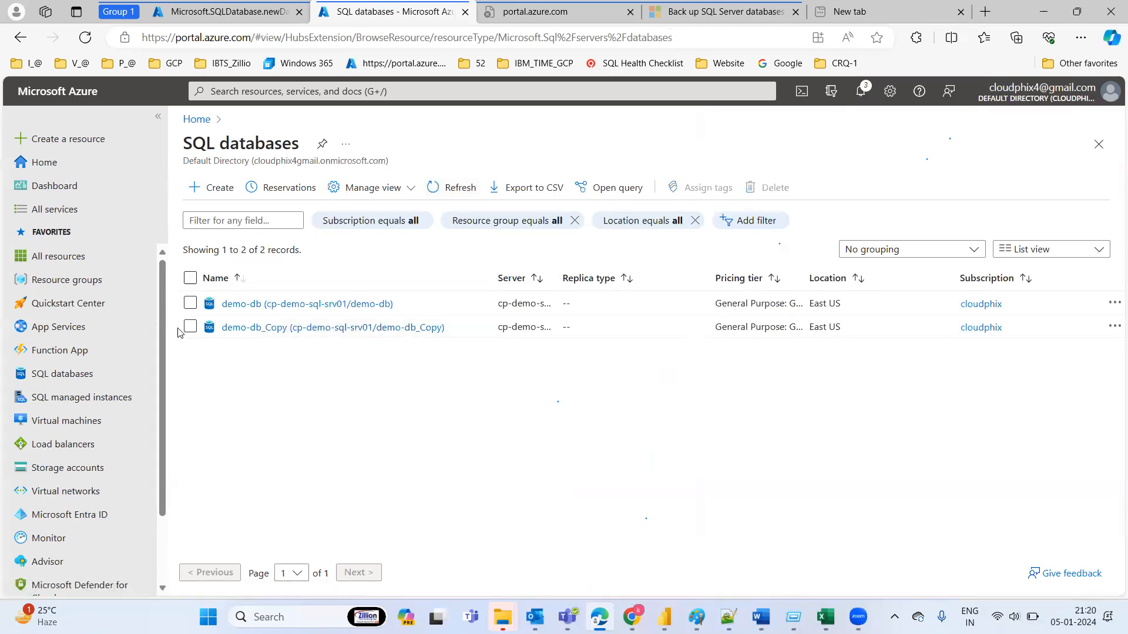
{"action": "left_click", "coordinate": [301, 304]}
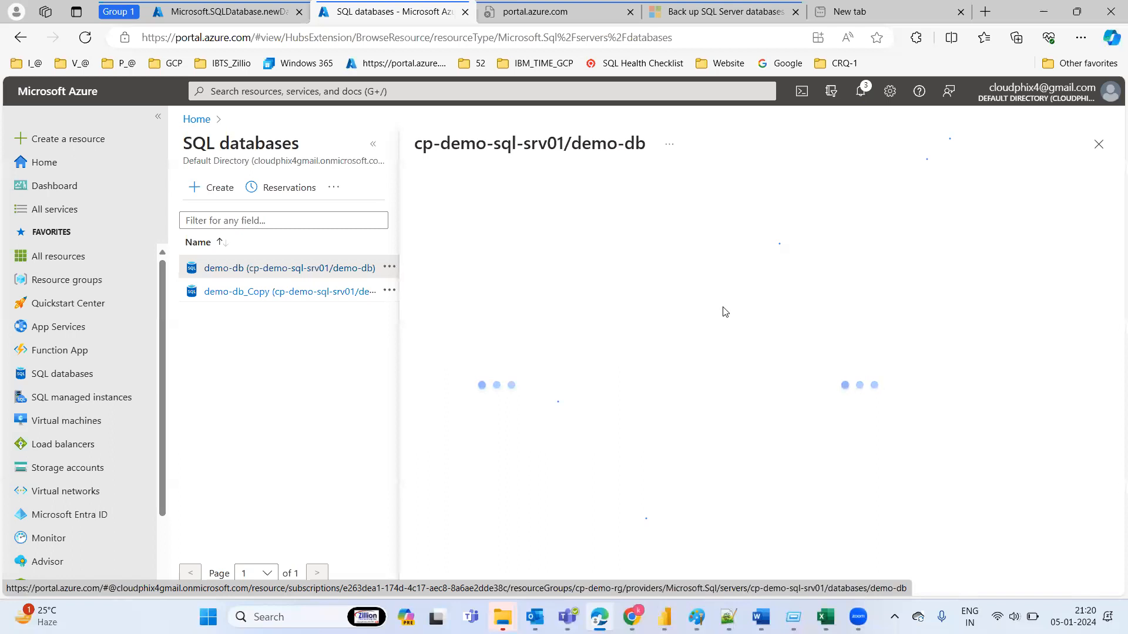
{"action": "left_click", "coordinate": [861, 90]}
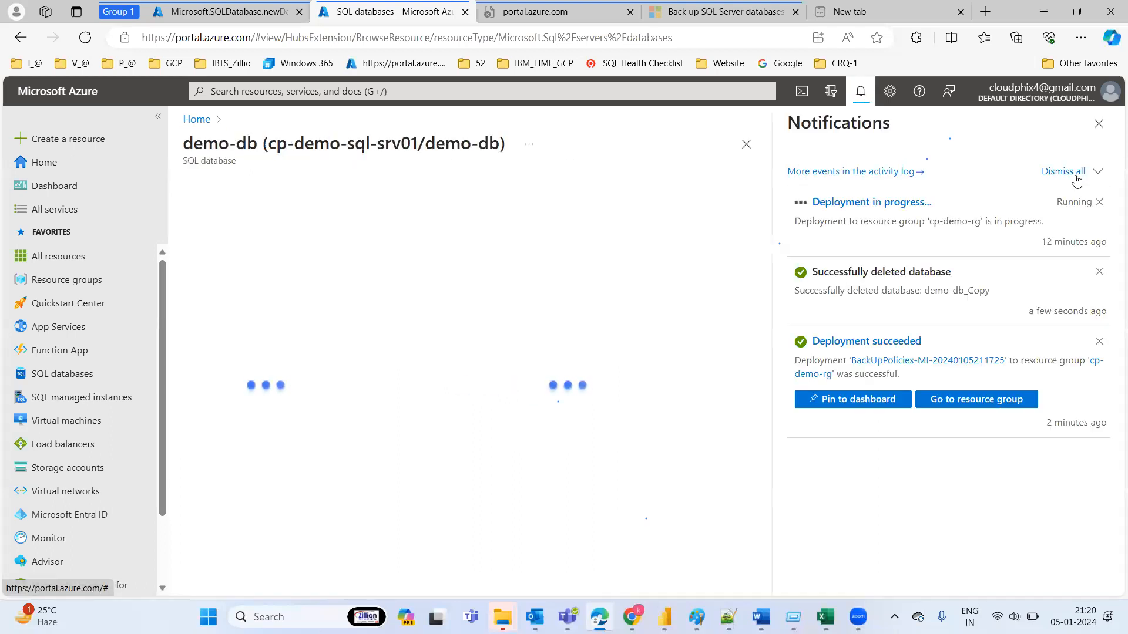
{"action": "left_click", "coordinate": [1100, 127]}
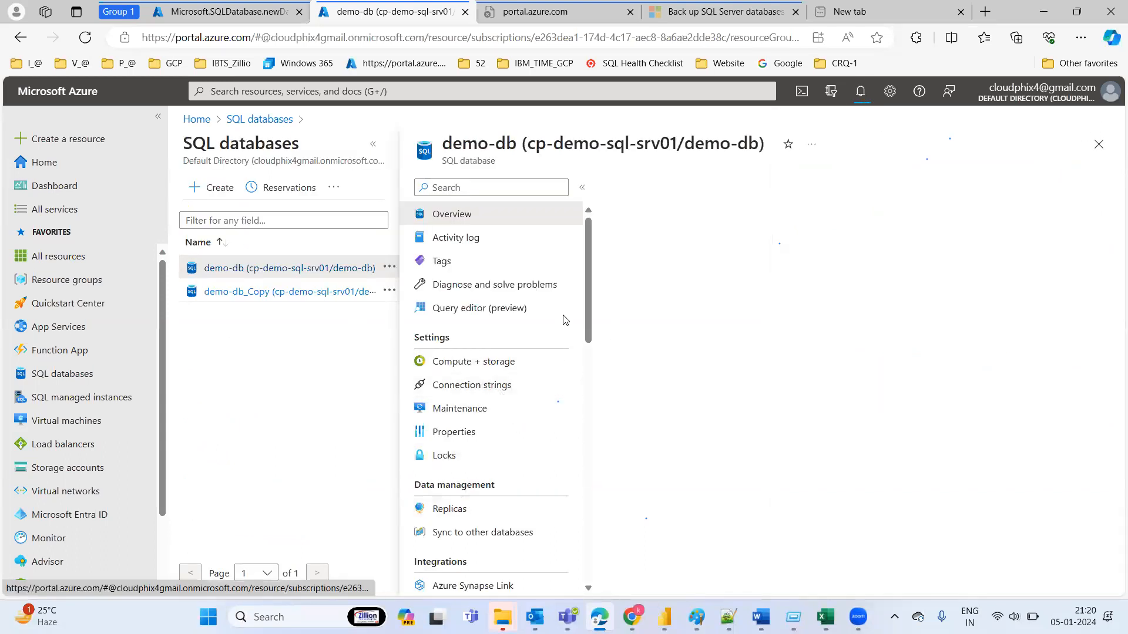
Reopen demo-db and go through its server cp-demo-sql-srv01 to the server's available backups
{"action": "left_click_drag", "start_coordinate": [590, 277], "coordinate": [585, 232]}
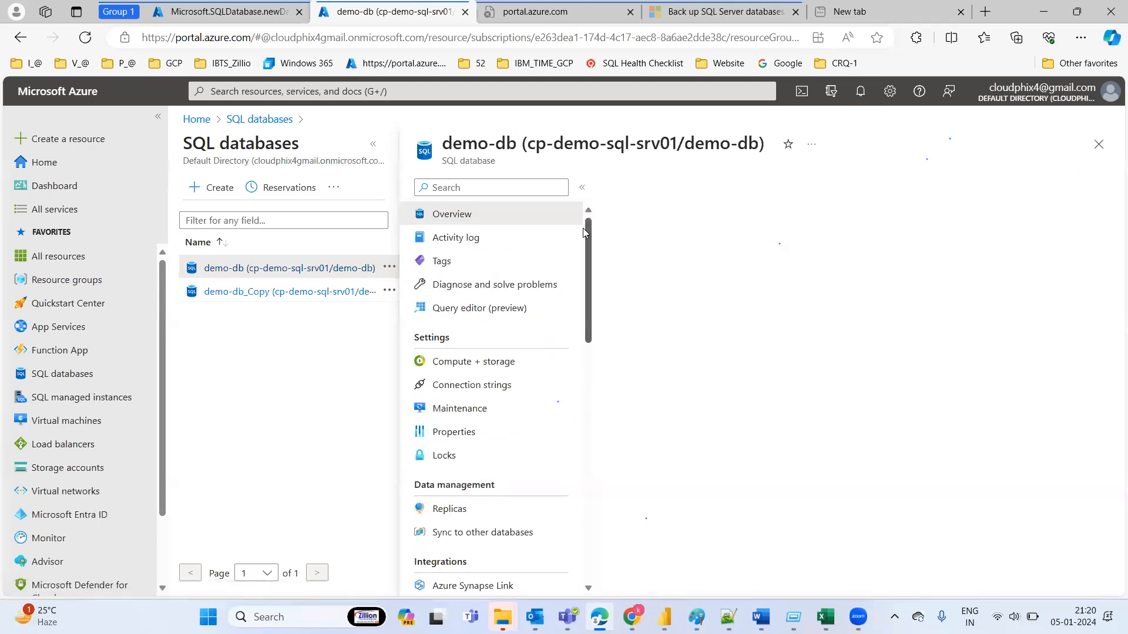
{"action": "left_click", "coordinate": [278, 269]}
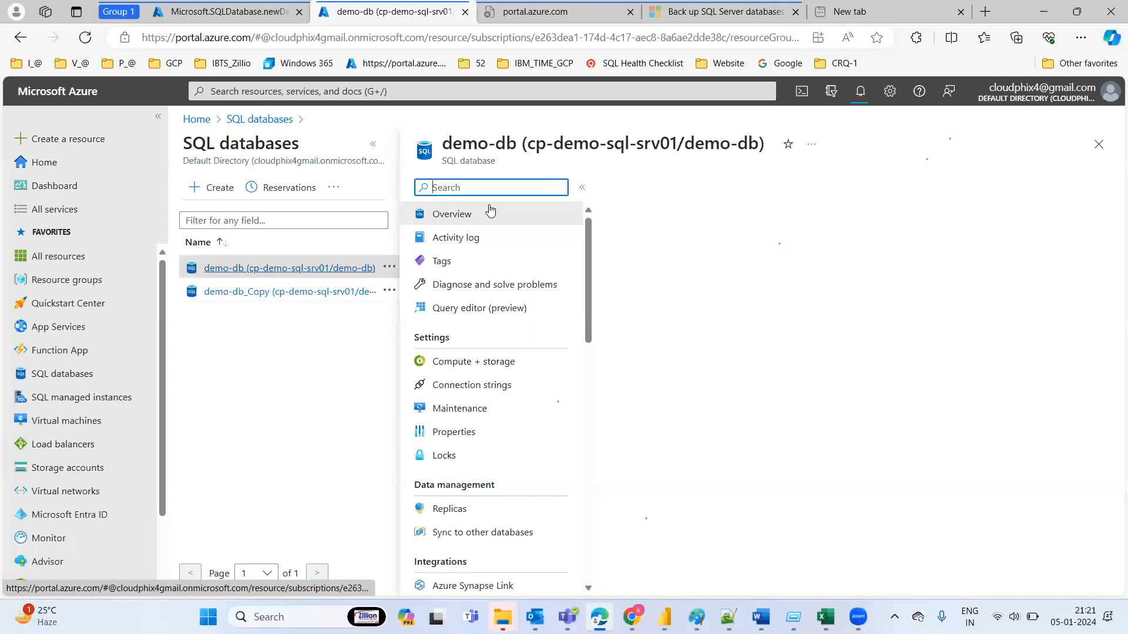
{"action": "left_click", "coordinate": [1102, 147]}
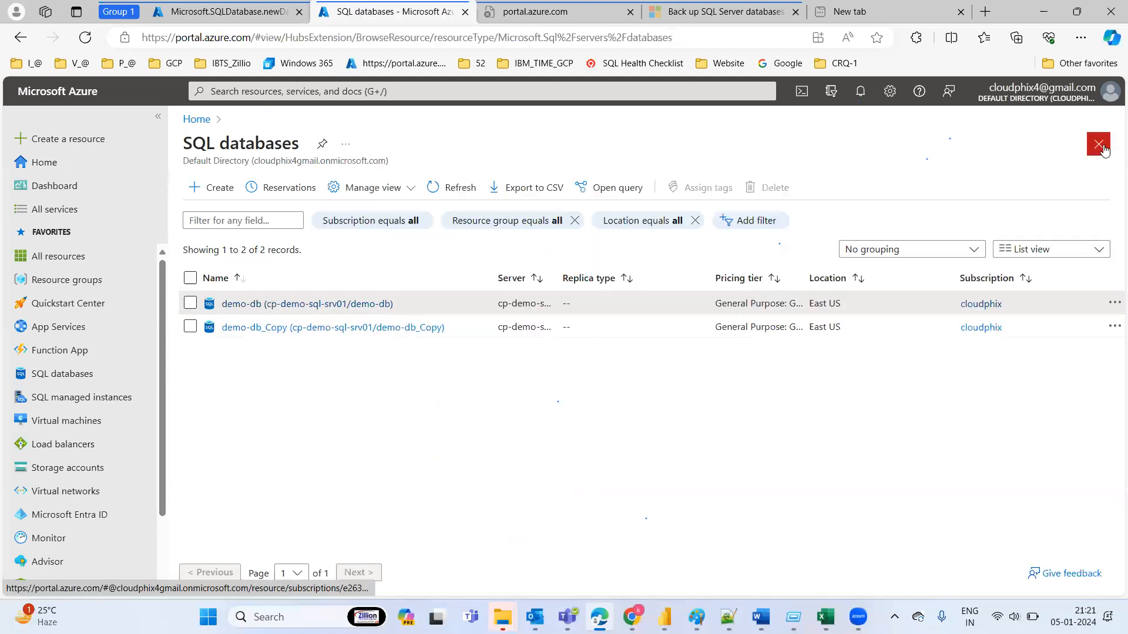
{"action": "left_click", "coordinate": [322, 305]}
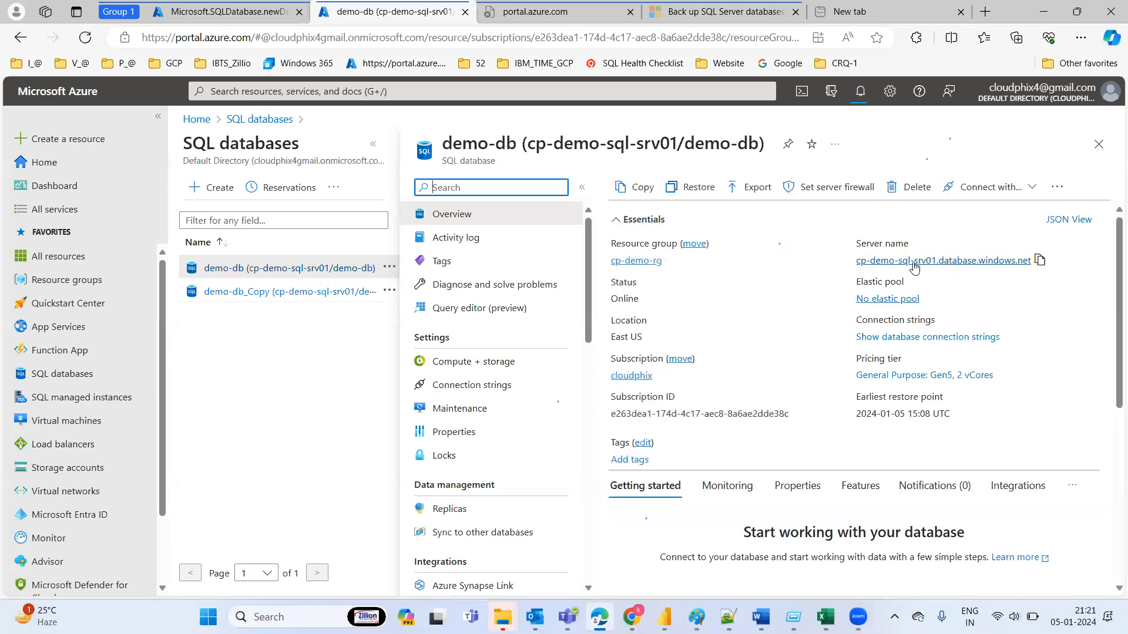
{"action": "left_click", "coordinate": [913, 266]}
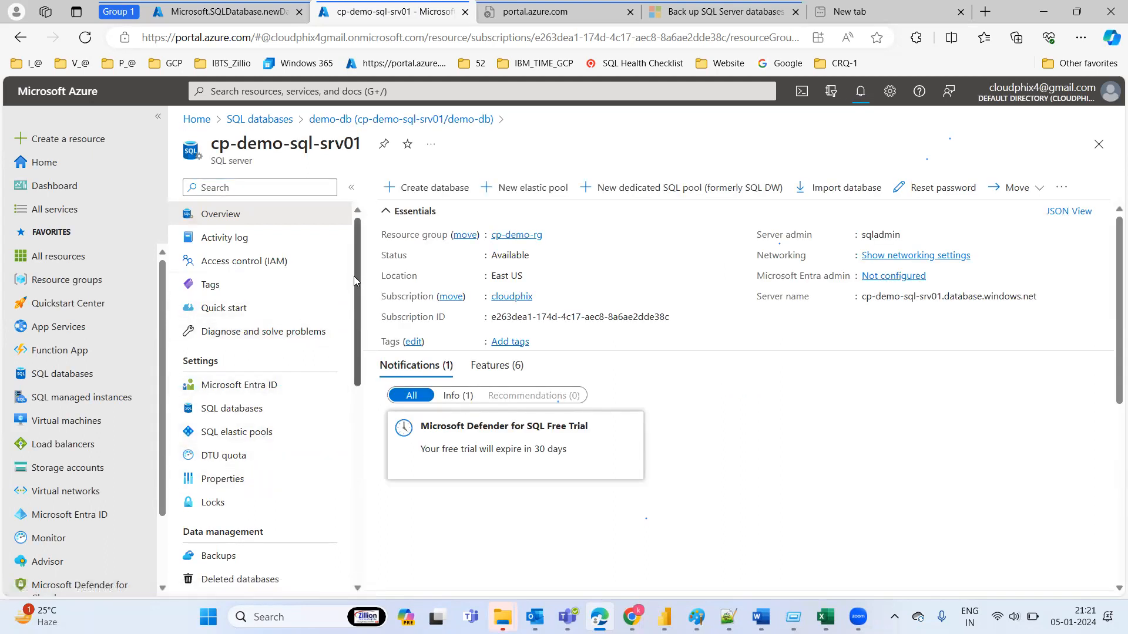
{"action": "left_click_drag", "start_coordinate": [354, 276], "coordinate": [354, 341]}
{"action": "left_click", "coordinate": [222, 397]}
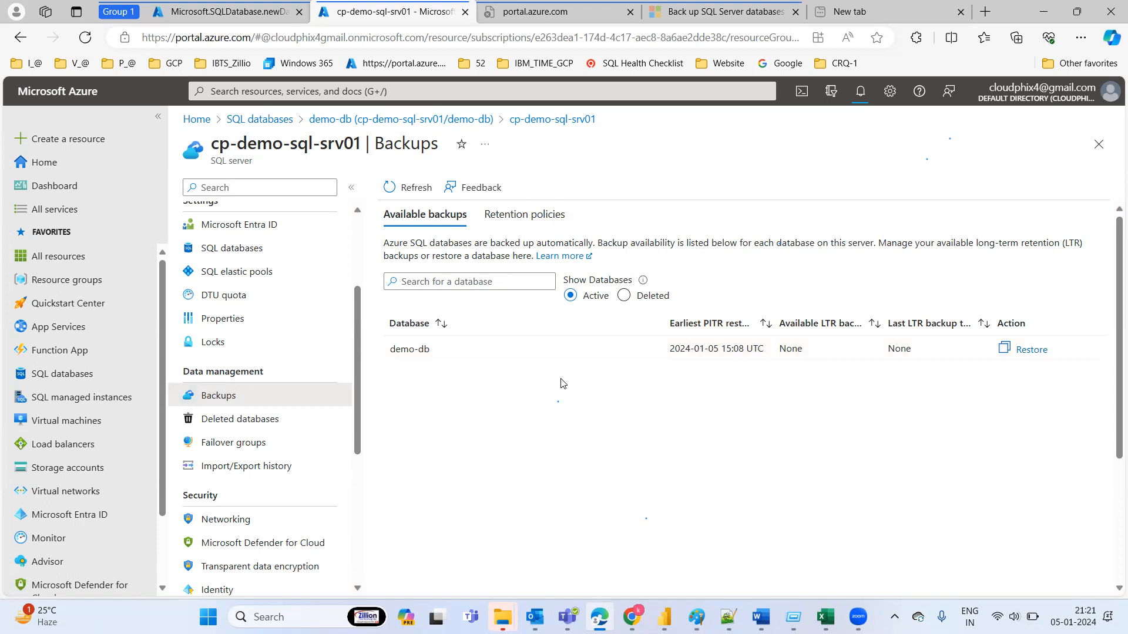
View the available backups for deleted databases, check the server's SQL databases, and return to the active backups
{"action": "left_click", "coordinate": [624, 299]}
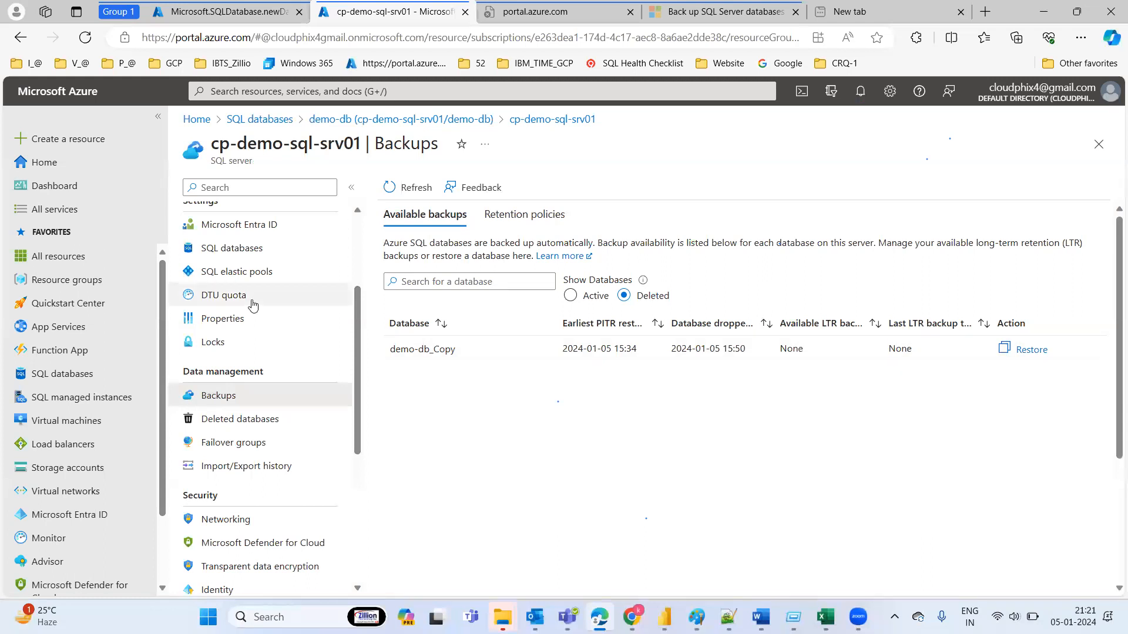
{"action": "left_click", "coordinate": [224, 250]}
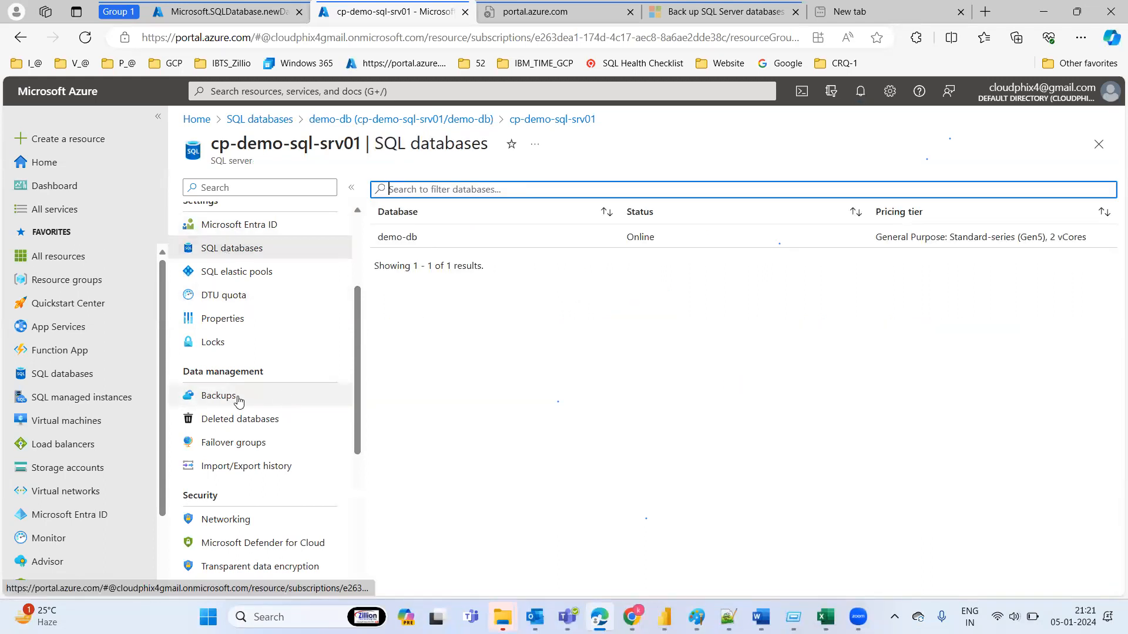
{"action": "left_click", "coordinate": [219, 397]}
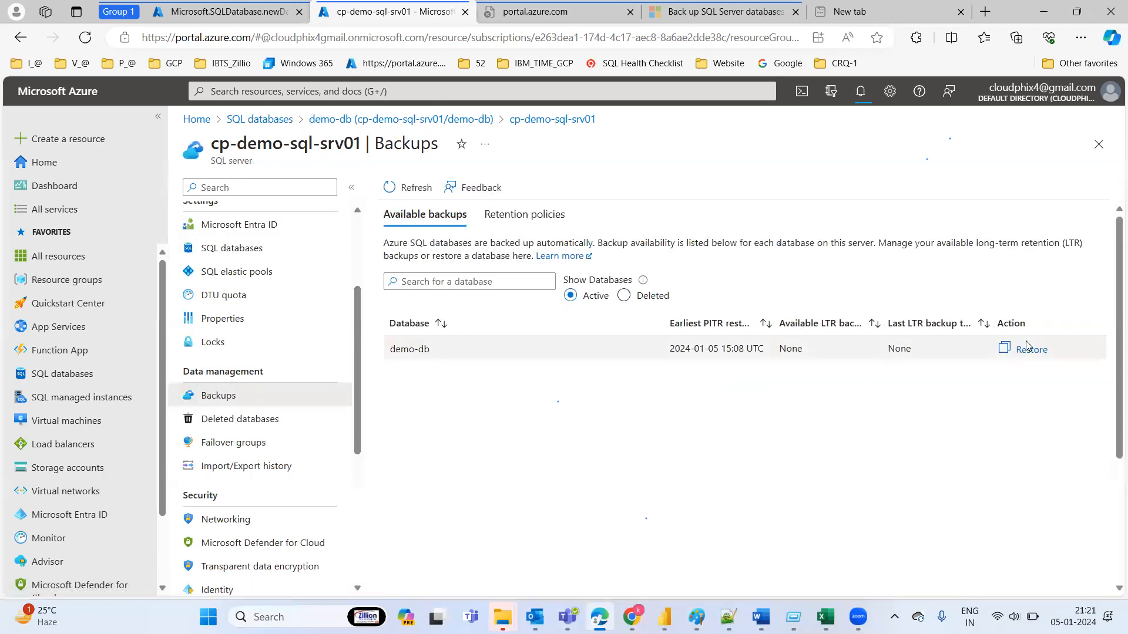
Start a point-in-time restore of demo-db with the restore point time set to 3:50:00 PM UTC
{"action": "left_click", "coordinate": [1029, 349]}
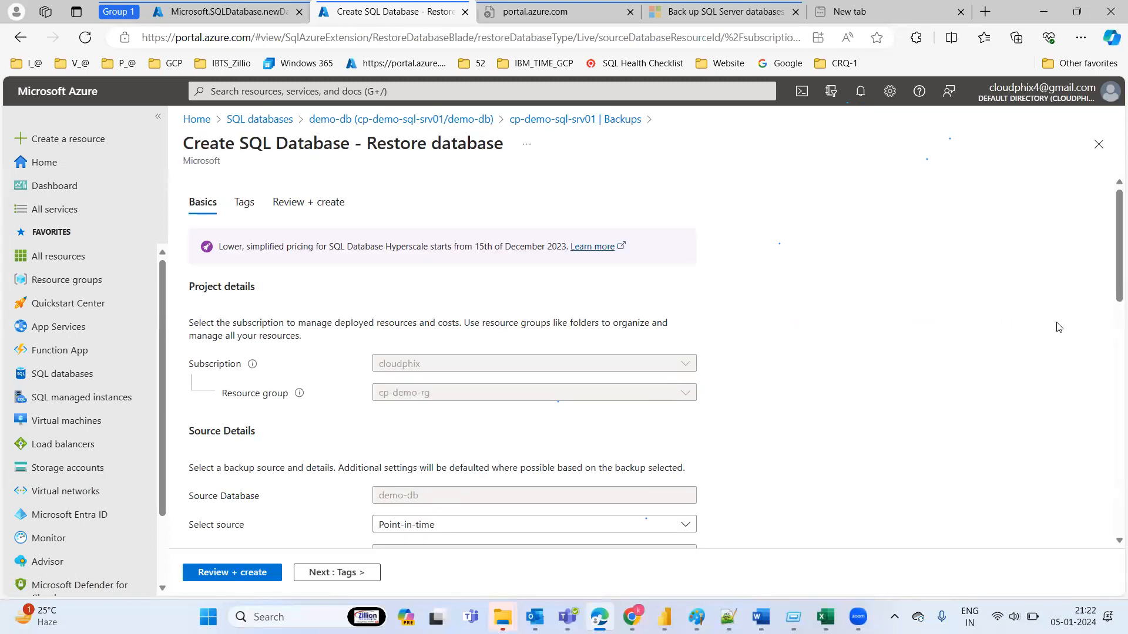
{"action": "left_click_drag", "start_coordinate": [1111, 218], "coordinate": [1112, 296]}
{"action": "left_click", "coordinate": [559, 323]}
{"action": "key", "text": "BackSpace"}
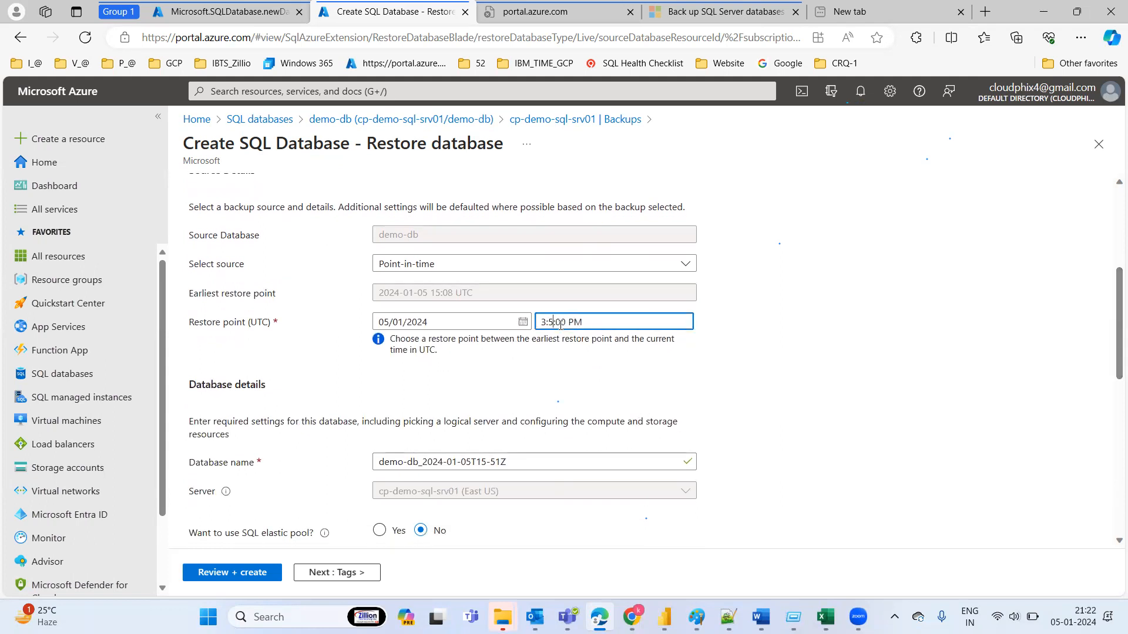
{"action": "type", "text": "0"}
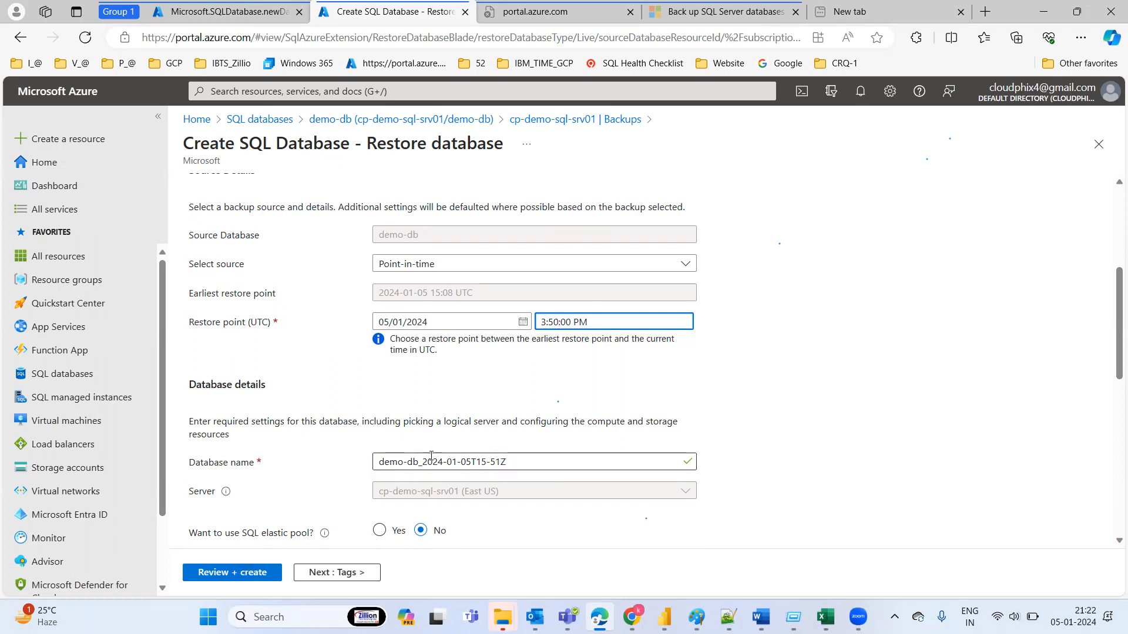
Name the restored database demo-db_1MintDB
{"action": "left_click_drag", "start_coordinate": [514, 465], "coordinate": [423, 464]}
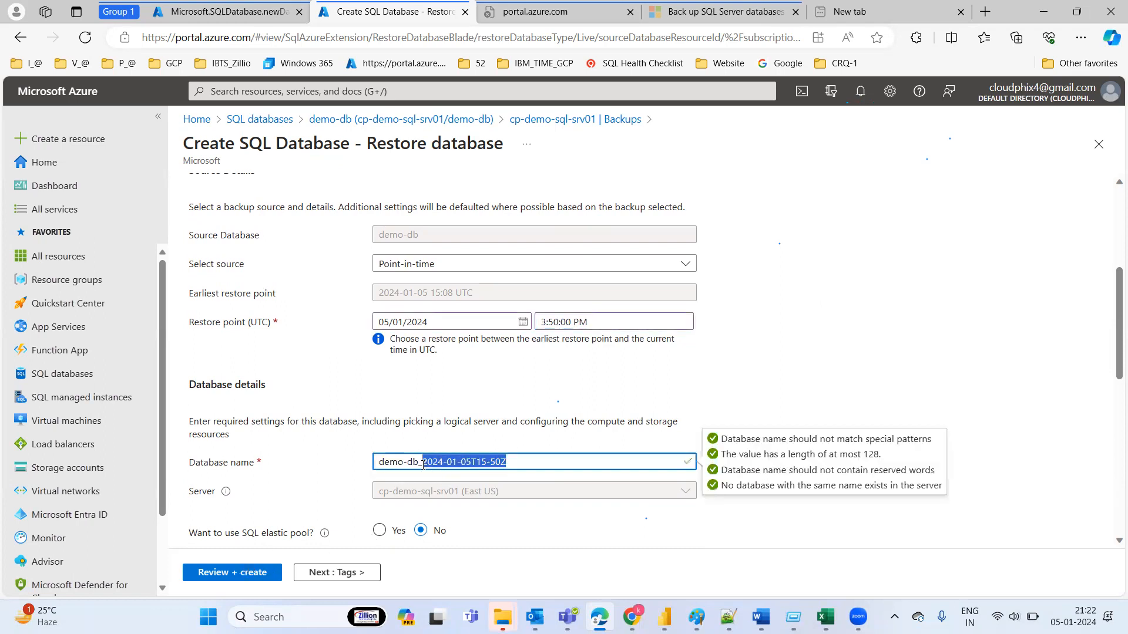
{"action": "key", "text": "BackSpace"}
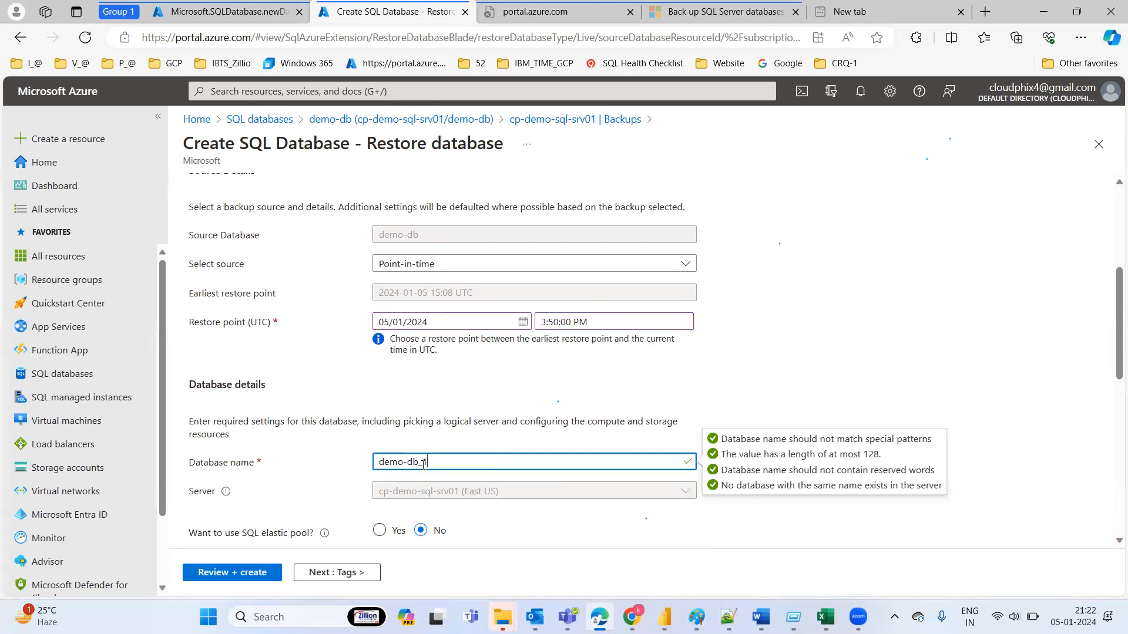
{"action": "type", "text": "1MintDB"}
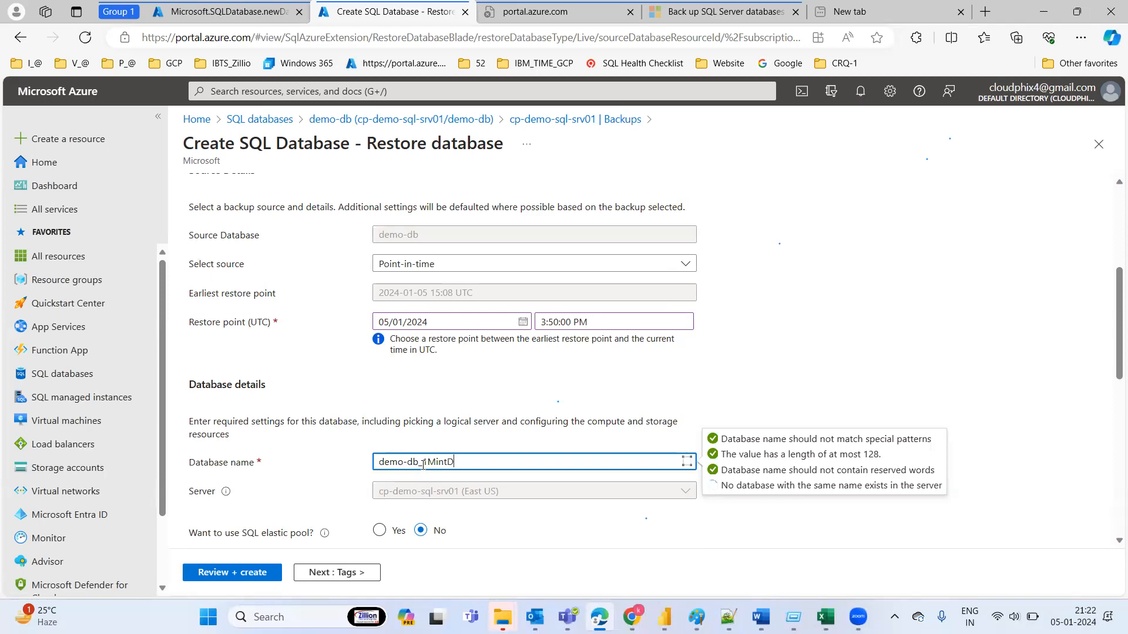